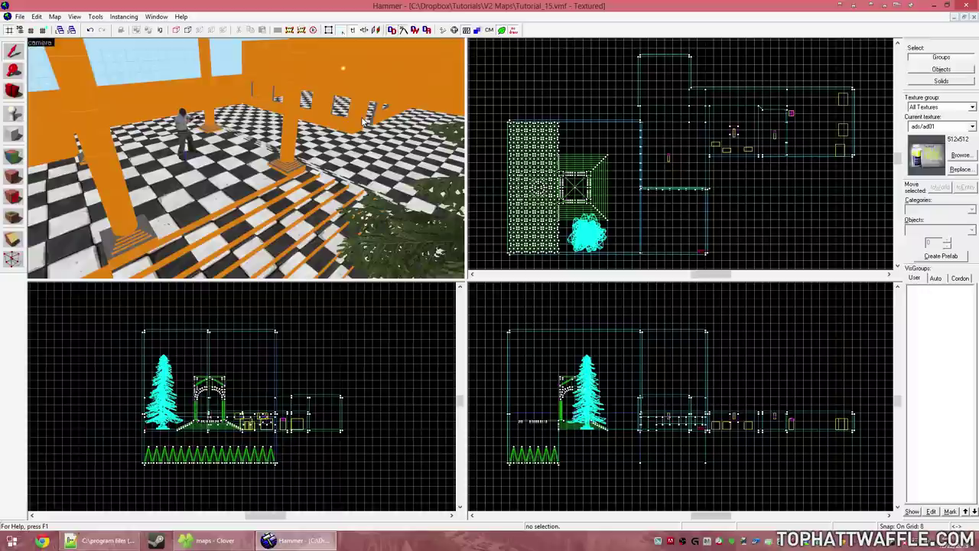
- Place an info_player_terrorist entity on the checkered floor beside the arch's steps and select it
key(shift+e)
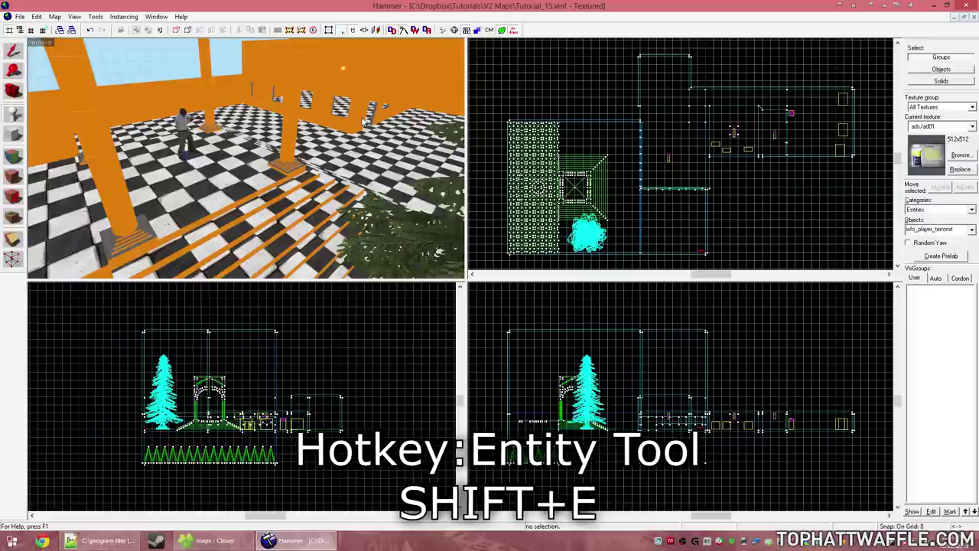
key(shift+s)
key(z)
key(w)
key(z)
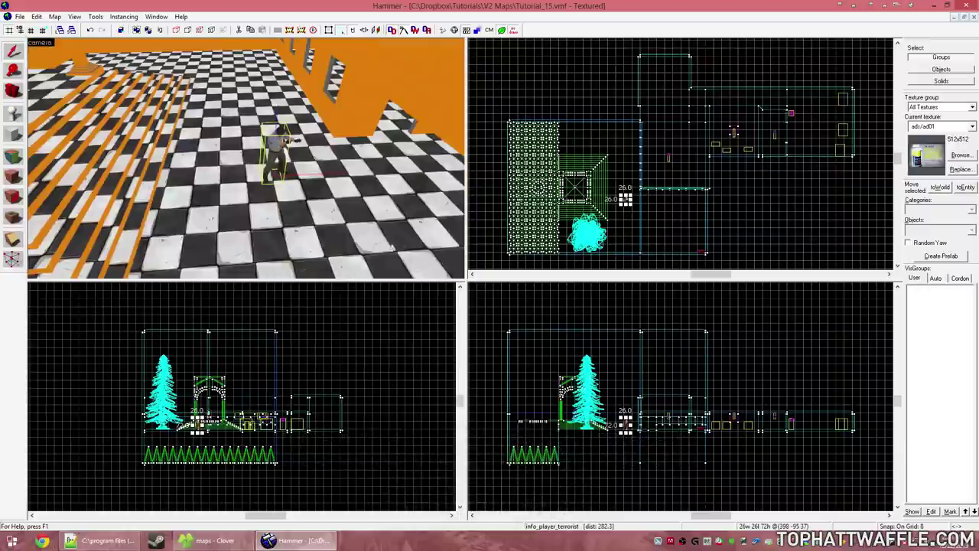
- Change the selected player entity's class to env_cubemap and apply it
key(alt+Return)
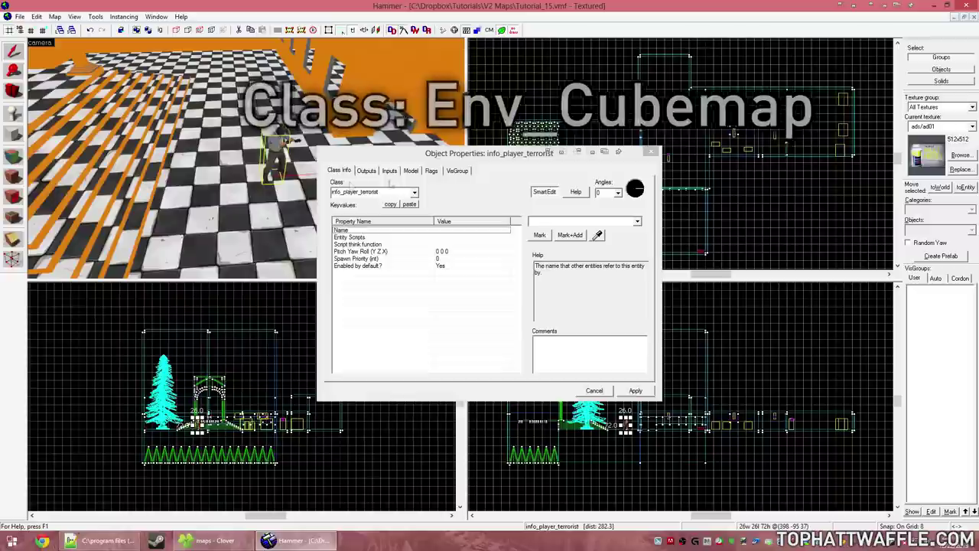
text(env_b)
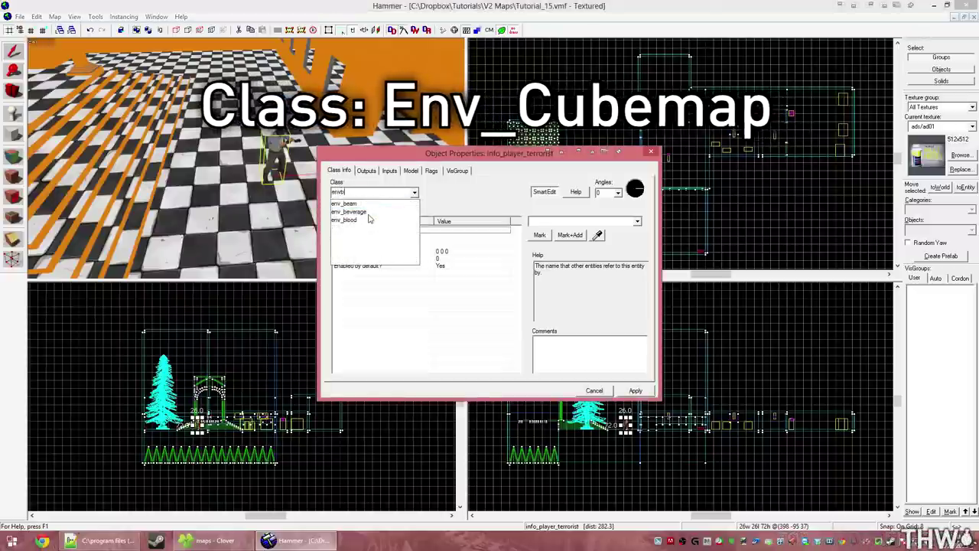
key(BackSpace)
text(c)
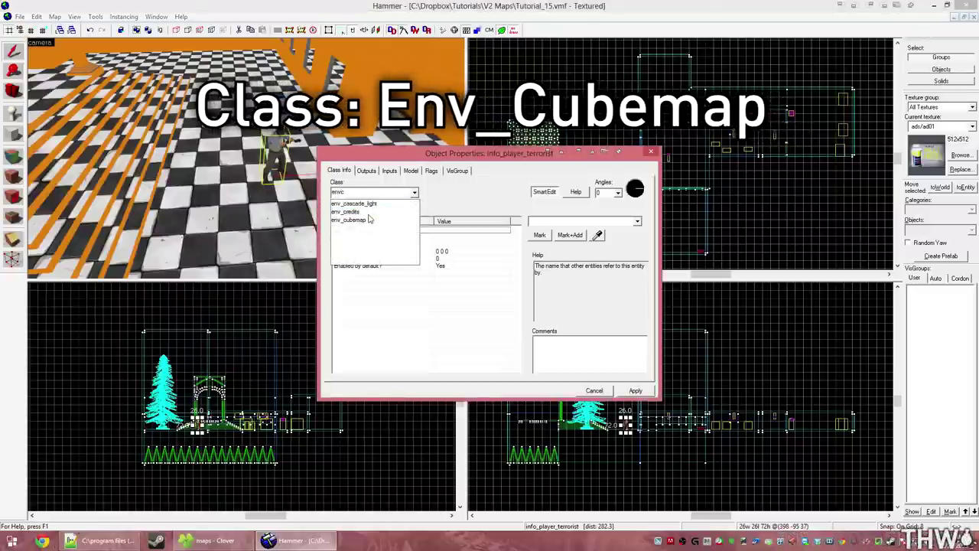
click(369, 219)
click(635, 391)
click(595, 390)
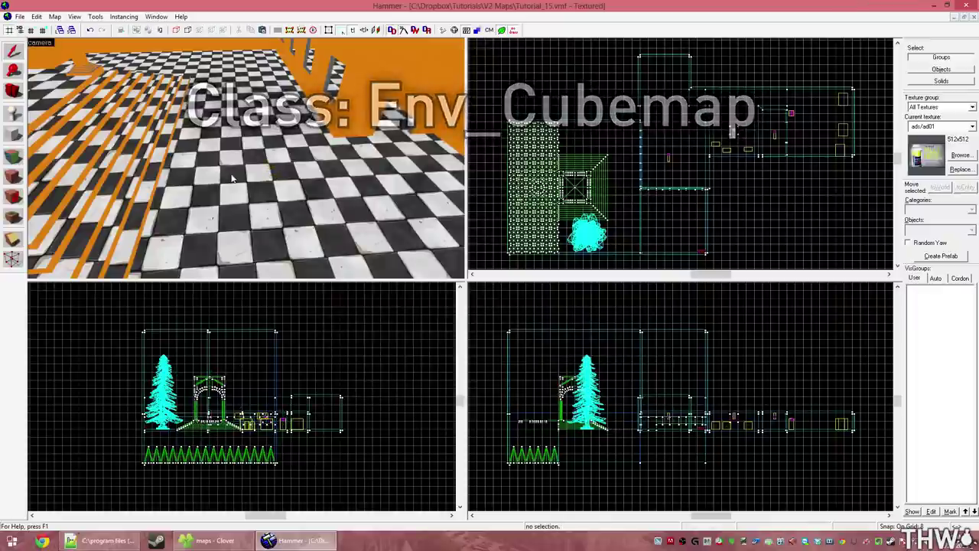
- Place an env_cubemap on the checkered floor beside the steps and cut it to the clipboard
click(231, 174)
key(z)
key(w)
key(w)
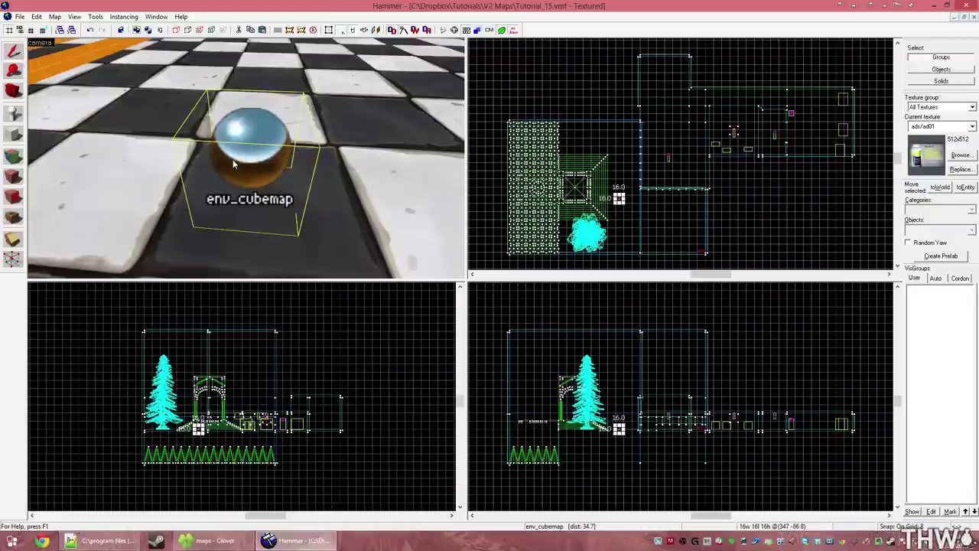
key(ctrl+x)
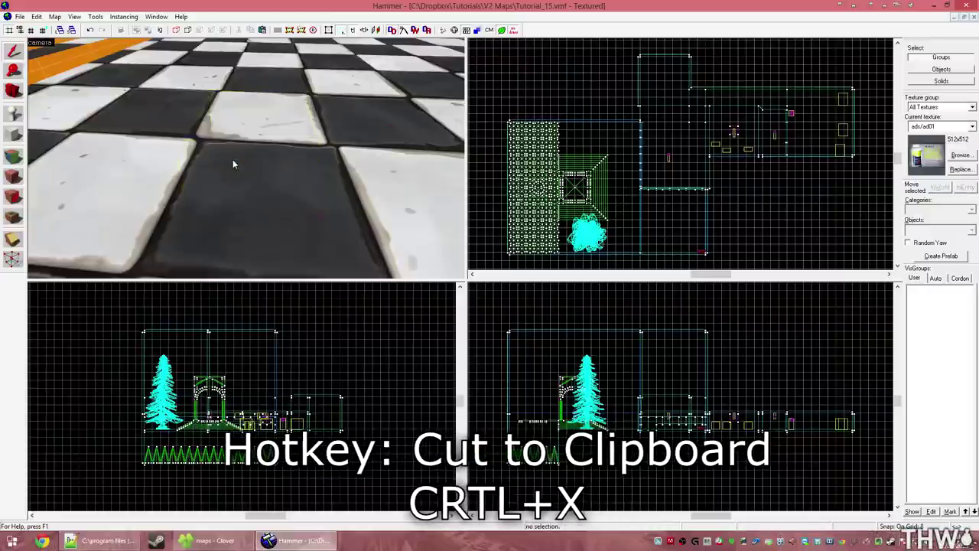
- Examine the map's indoor rooms and the open courtyard to see which areas need their own cubemap
scroll(232, 159, down, 5)
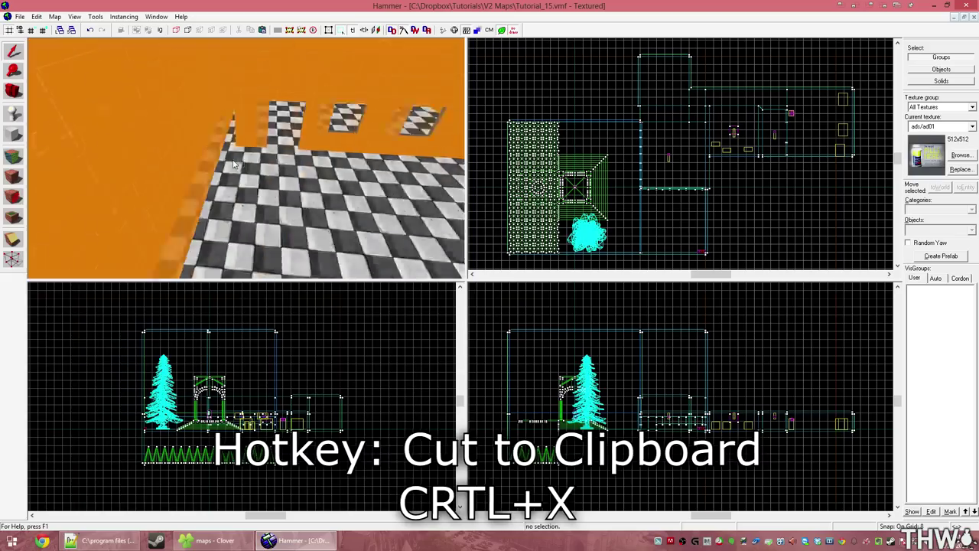
key(w)
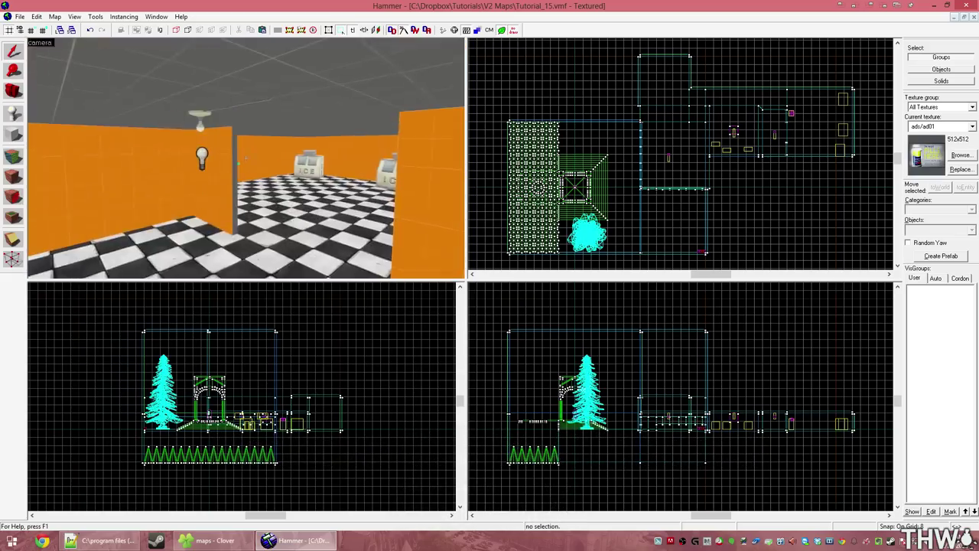
key(w)
key(s)
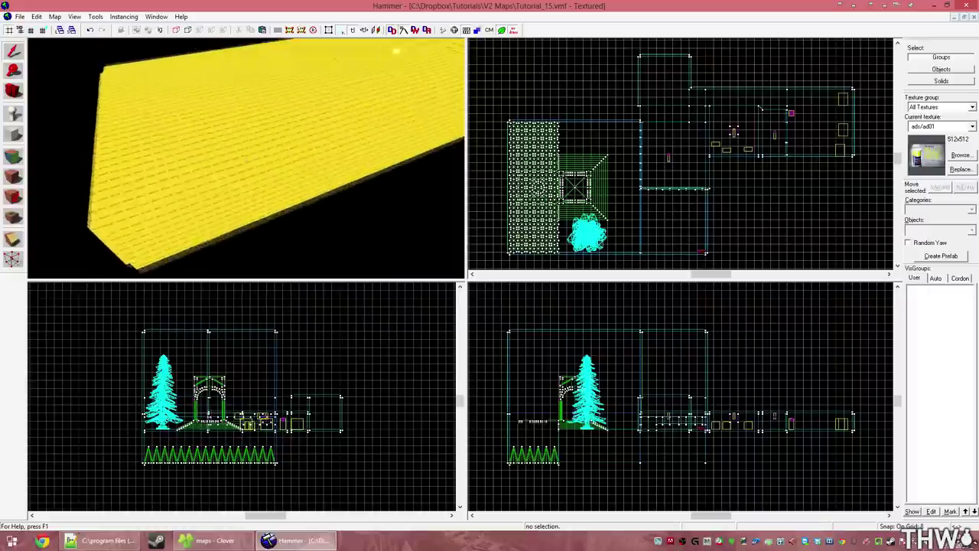
key(z)
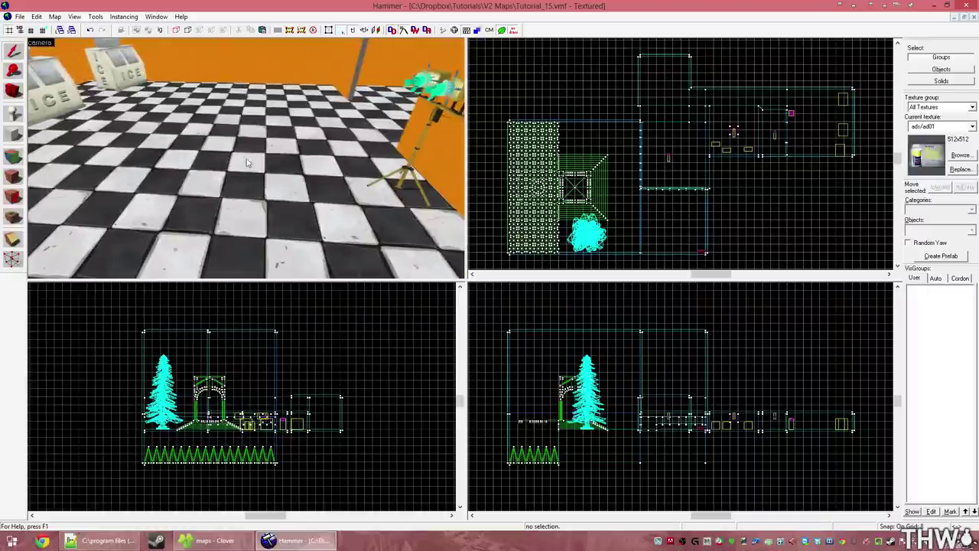
key(z)
key(s)
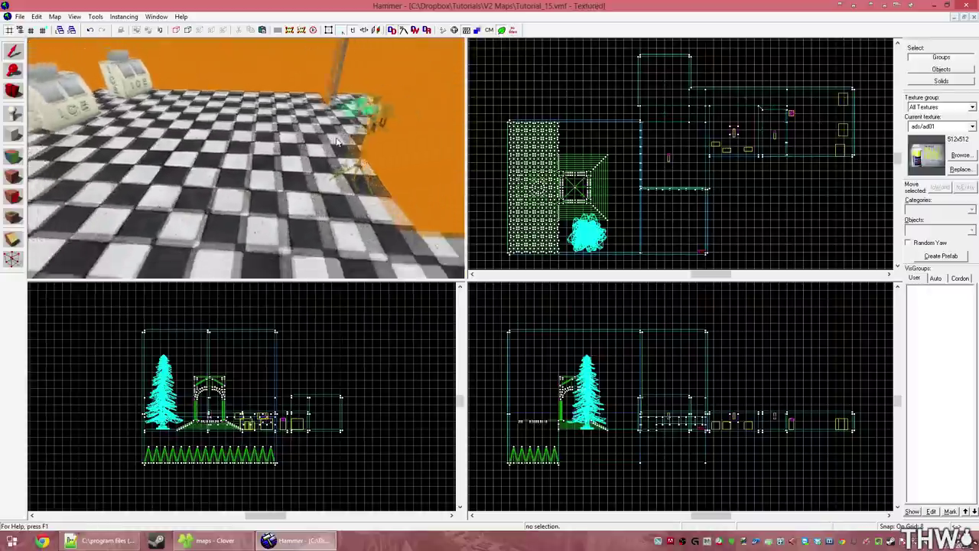
key(z)
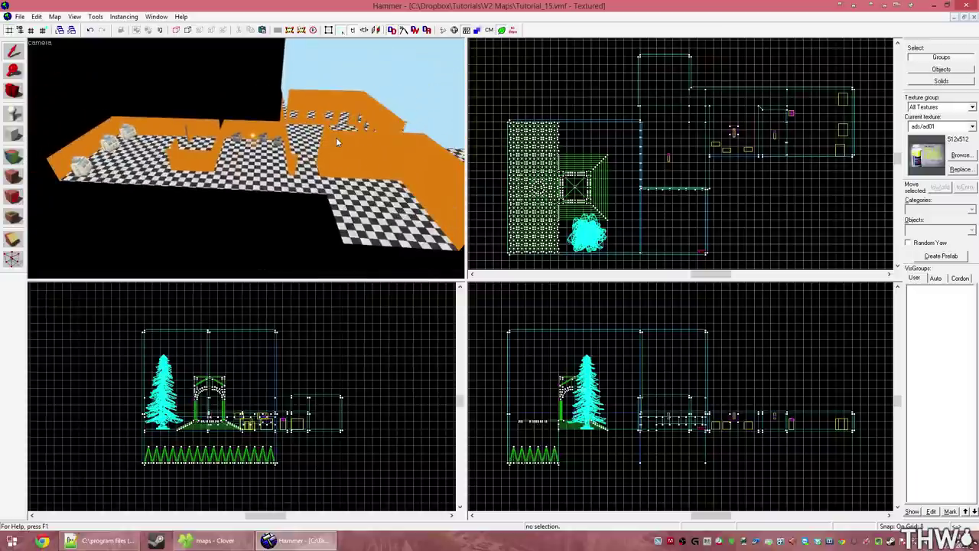
key(w)
key(z)
key(w)
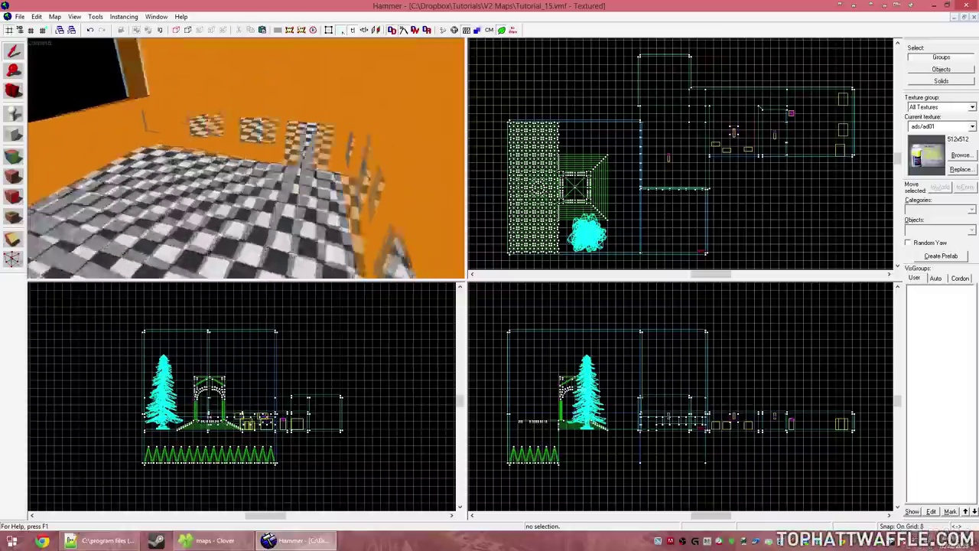
key(z)
key(z)
key(w)
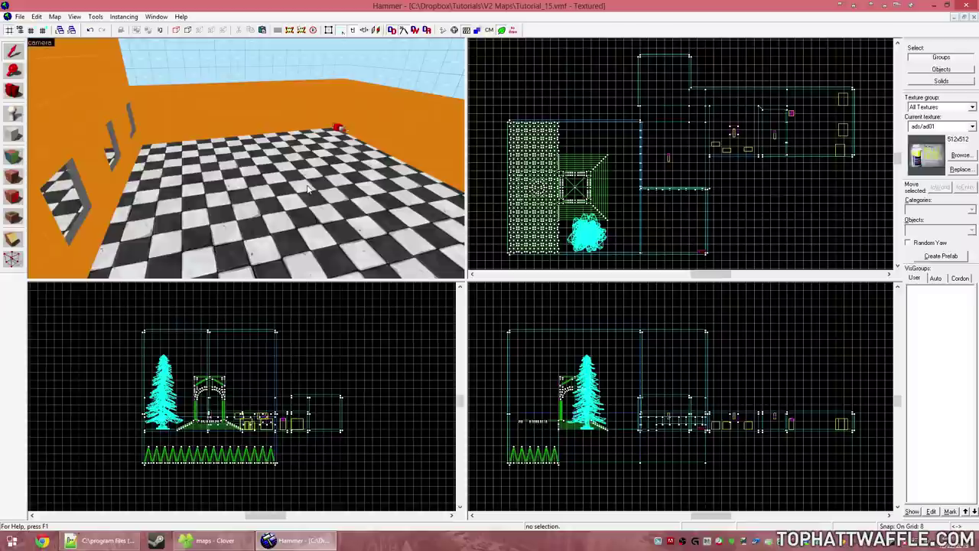
key(z)
key(w)
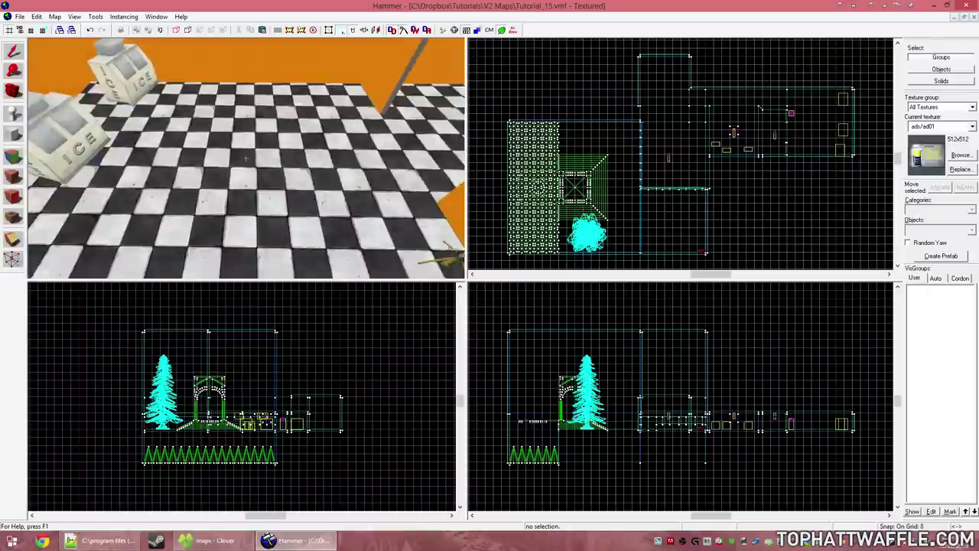
- Paste the env_cubemap onto the floor of the room with the ice machines and position it at (1920 512 8)
key(s)
key(z)
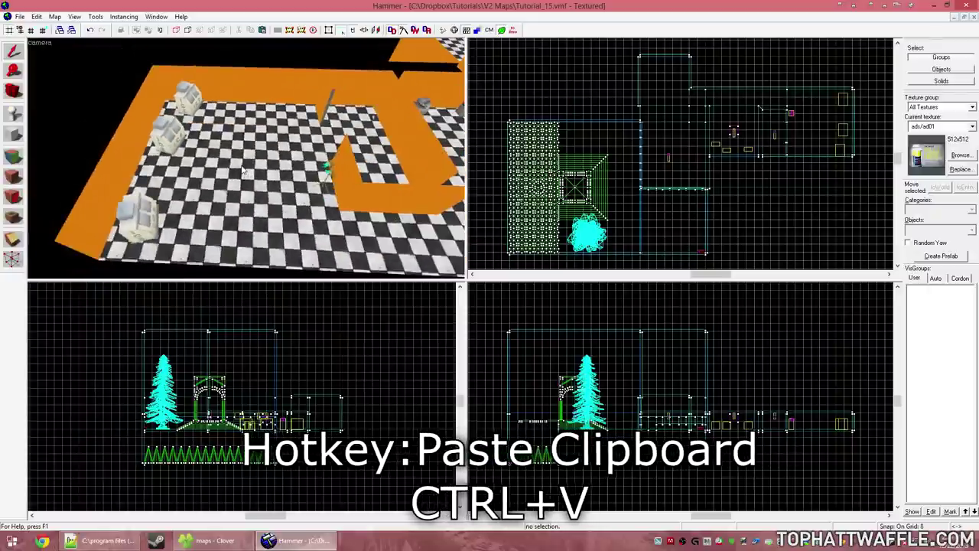
key(ctrl+v)
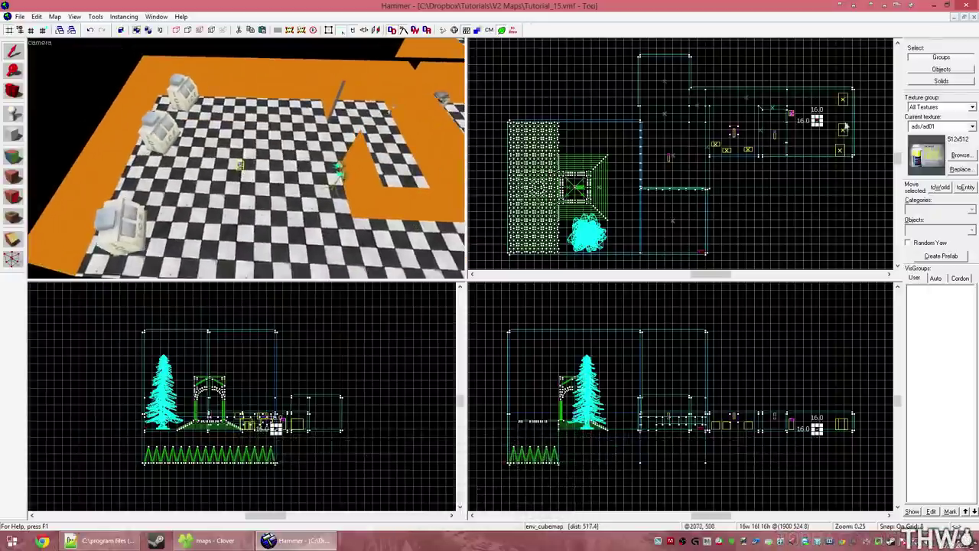
scroll(687, 197, up, 5)
scroll(642, 162, up, 2)
drag(620, 146, 658, 168)
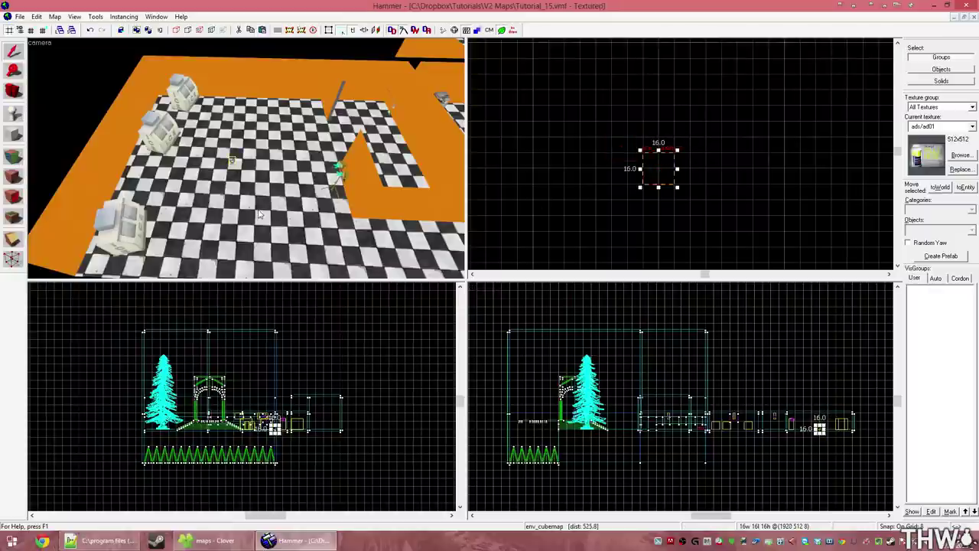
- Place another env_cubemap in the area behind the tripod light's partition and align it with the lamp prop at (1568 432 8)
key(d)
key(Right)
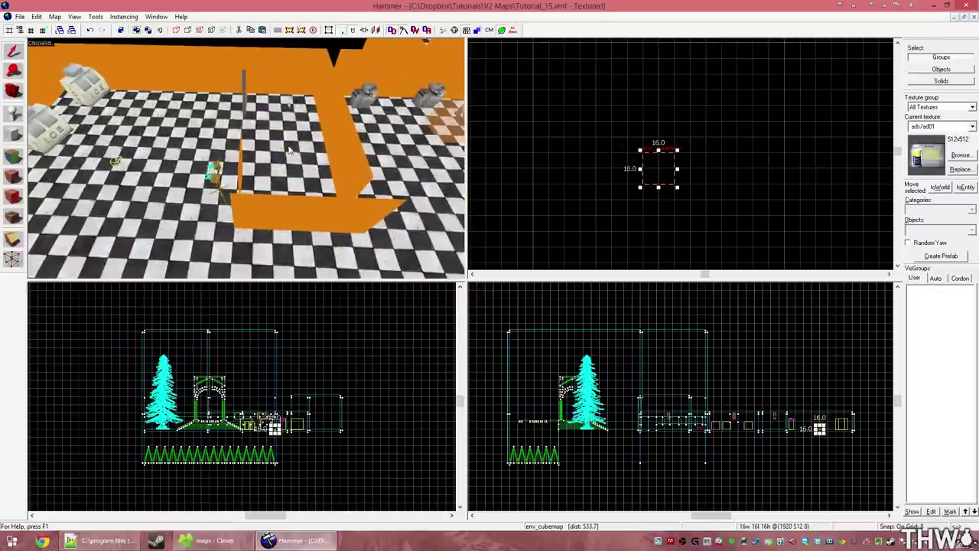
scroll(711, 175, down, 4)
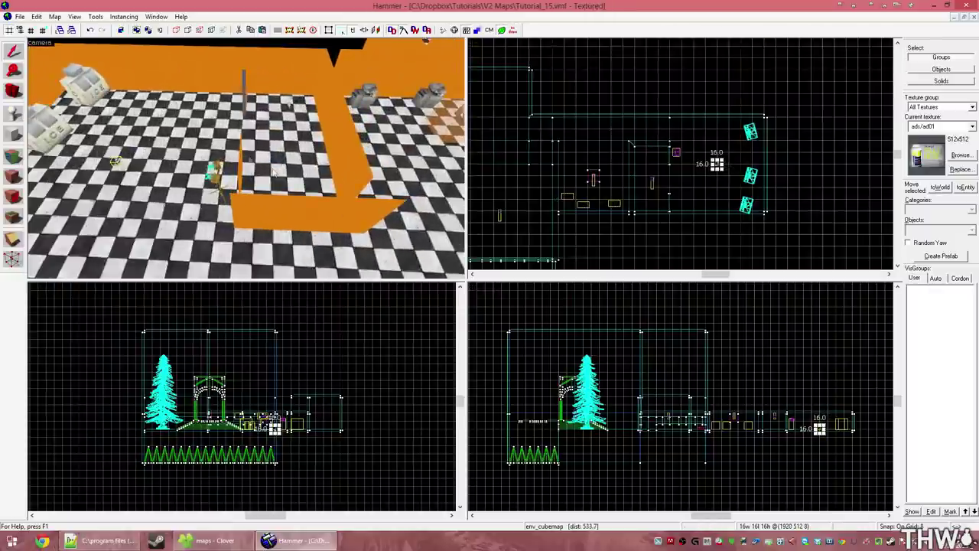
scroll(723, 191, up, 5)
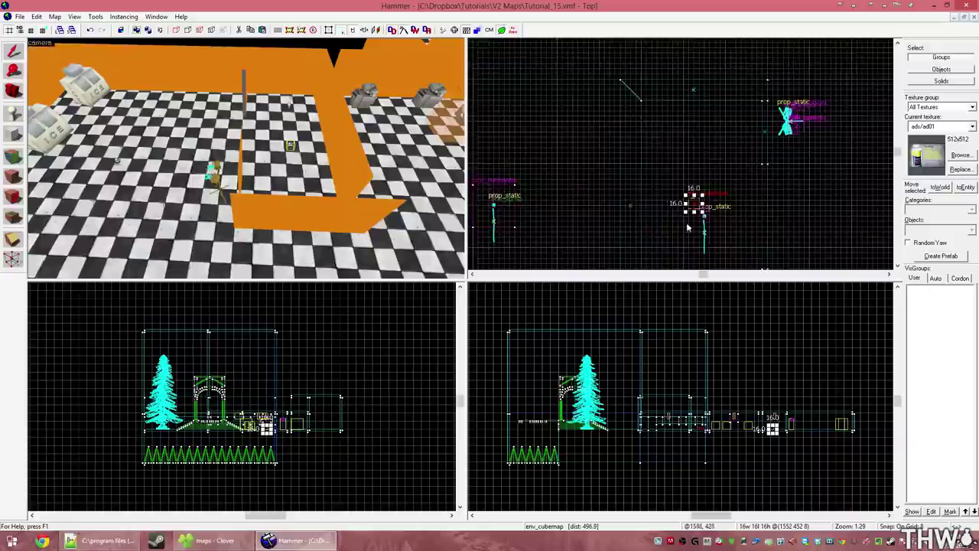
middle_drag(748, 226, 723, 179)
scroll(694, 161, up, 3)
drag(657, 150, 672, 170)
scroll(682, 169, down, 4)
scroll(715, 194, up, 2)
- Add an env_cubemap in the dust-mote room with the three grey props, aligned with its lamp at (1248 448 8)
key(d)
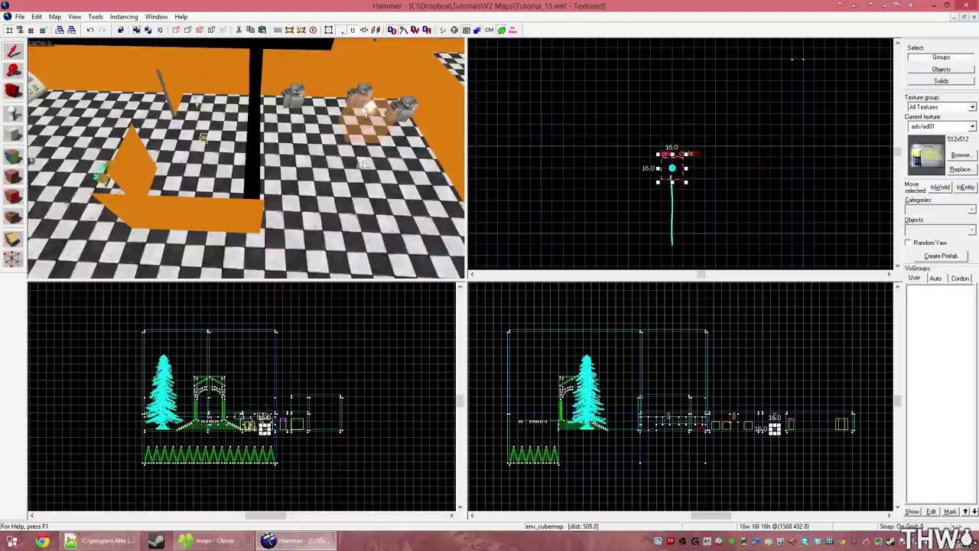
click(363, 164)
key(d)
key(ctrl+e)
scroll(725, 169, down, 7)
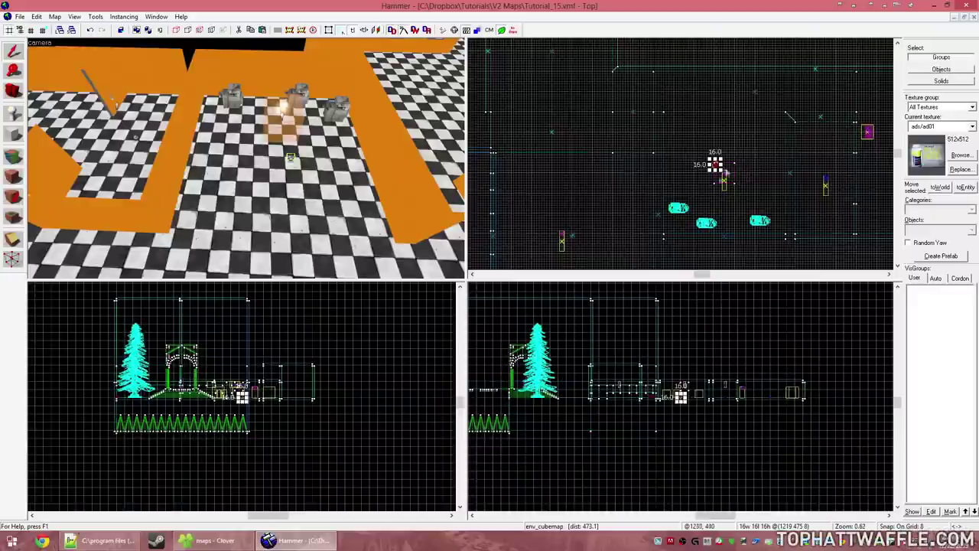
scroll(727, 169, up, 7)
drag(663, 176, 709, 224)
- Add an env_cubemap in the corridor along the outer wall and position it at (1552 704 8)
key(z)
key(d)
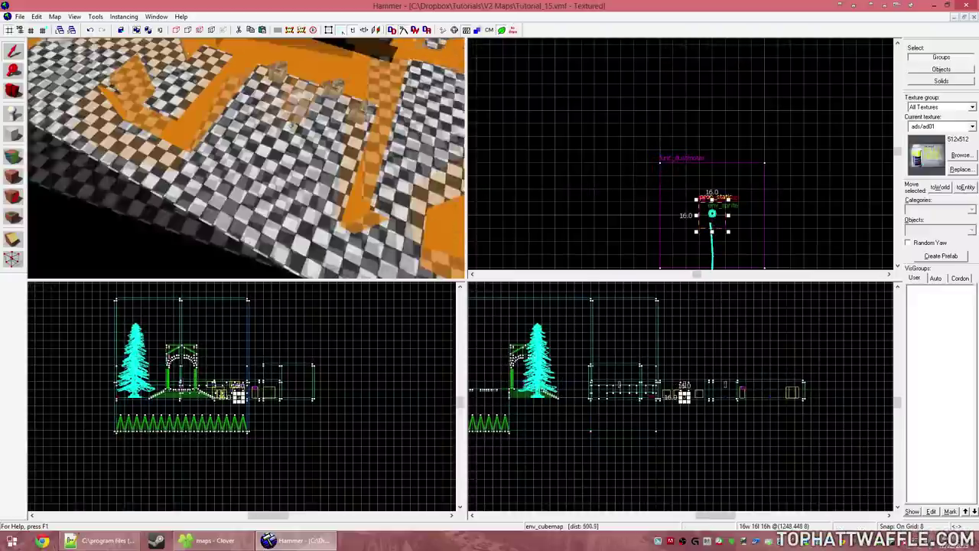
key(w)
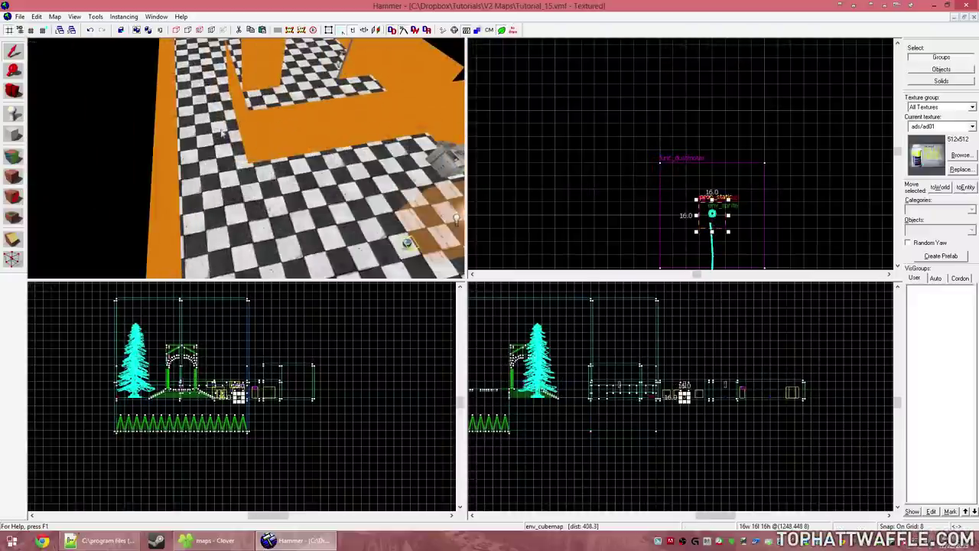
click(205, 125)
key(ctrl+e)
scroll(657, 164, down, 3)
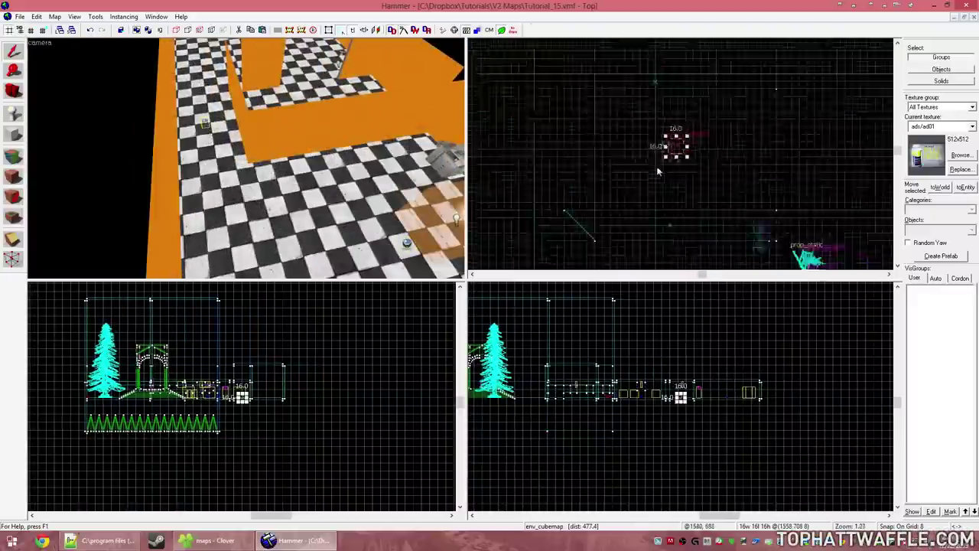
scroll(656, 169, up, 1)
mouse_move(679, 140)
mouse_down()
mouse_move(664, 146)
mouse_move(673, 146)
mouse_up()
- Add an env_cubemap in the middle of the empty square room and position it at (704 832 8)
key(z)
key(s)
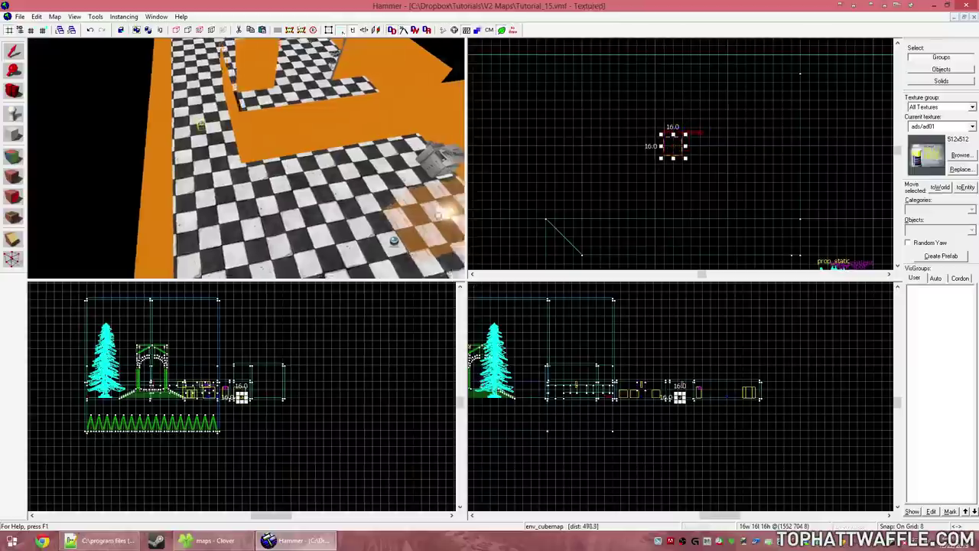
key(w)
key(z)
click(265, 145)
key(ctrl+e)
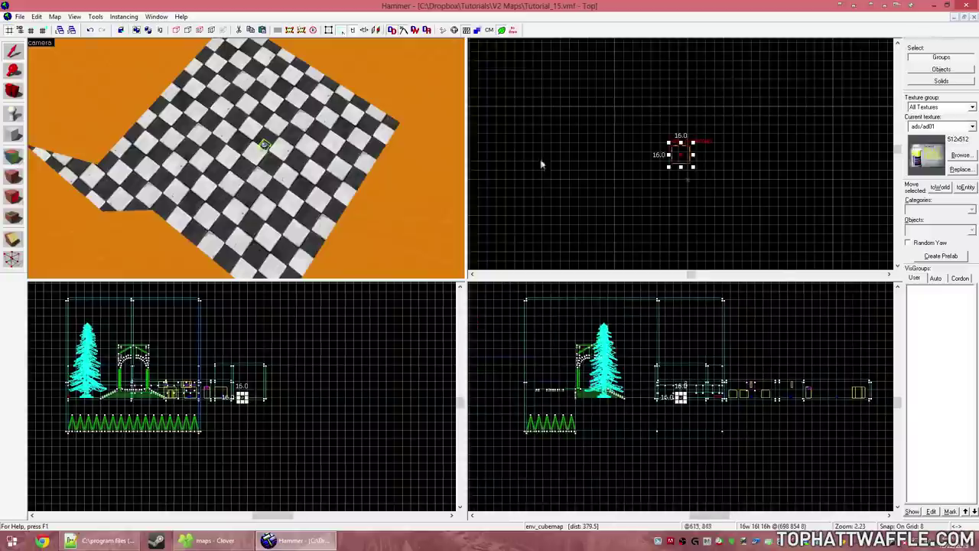
scroll(541, 164, down, 2)
scroll(627, 157, up, 4)
drag(650, 151, 658, 178)
- Add an env_cubemap in the room with the window openings and position it beside the lamp prop at (768 248 8)
key(z)
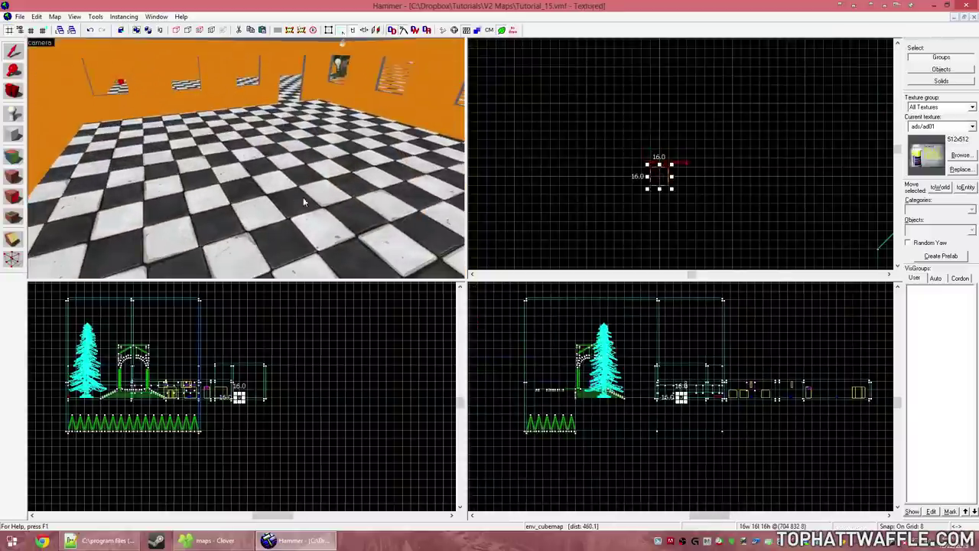
key(z)
scroll(643, 187, down, 6)
scroll(656, 190, up, 4)
drag(667, 164, 634, 210)
scroll(634, 210, up, 3)
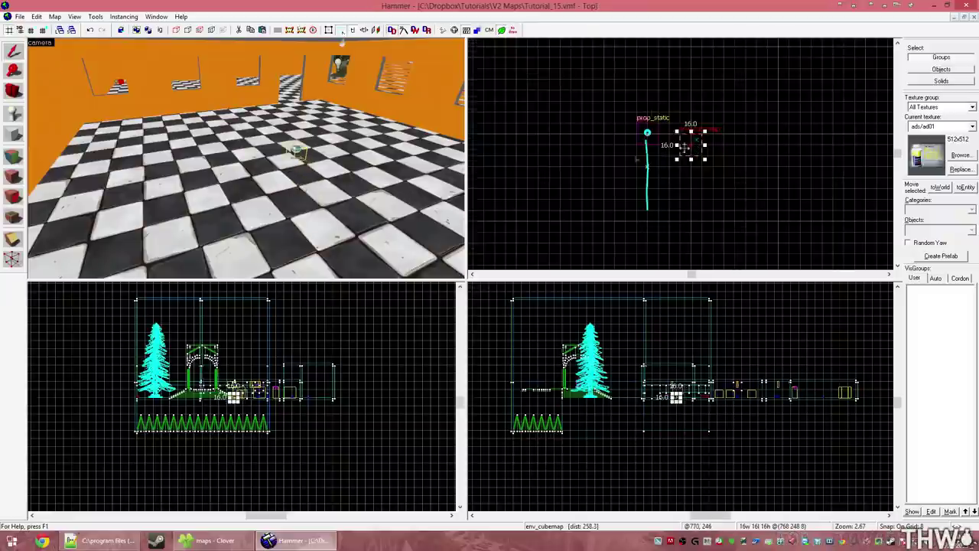
- Add an env_cubemap in the open-sky area beyond the windowed room and position it at (768 -264 8)
scroll(702, 209, down, 7)
scroll(702, 209, down, 4)
scroll(691, 122, up, 4)
key(z)
key(s)
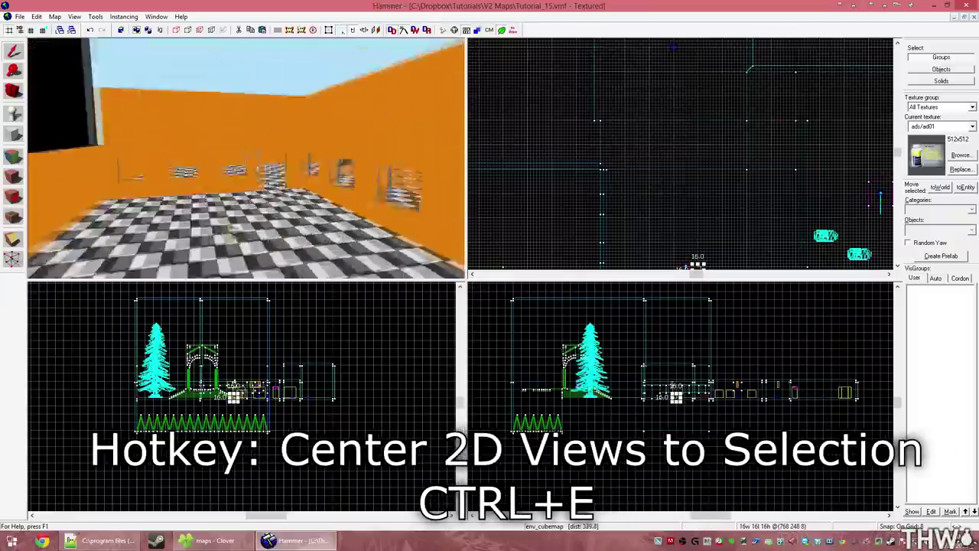
key(ctrl+e)
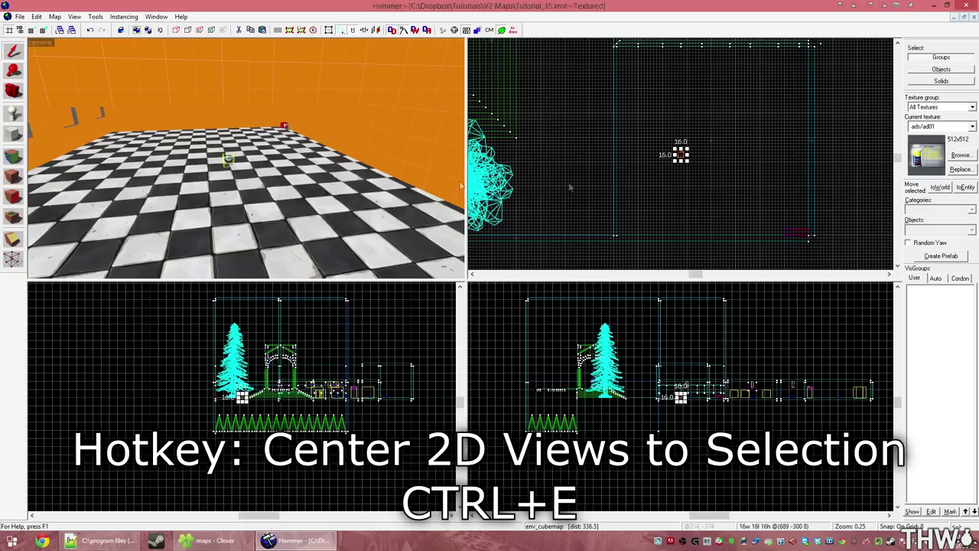
scroll(665, 147, up, 3)
drag(645, 140, 720, 107)
key(z)
key(s)
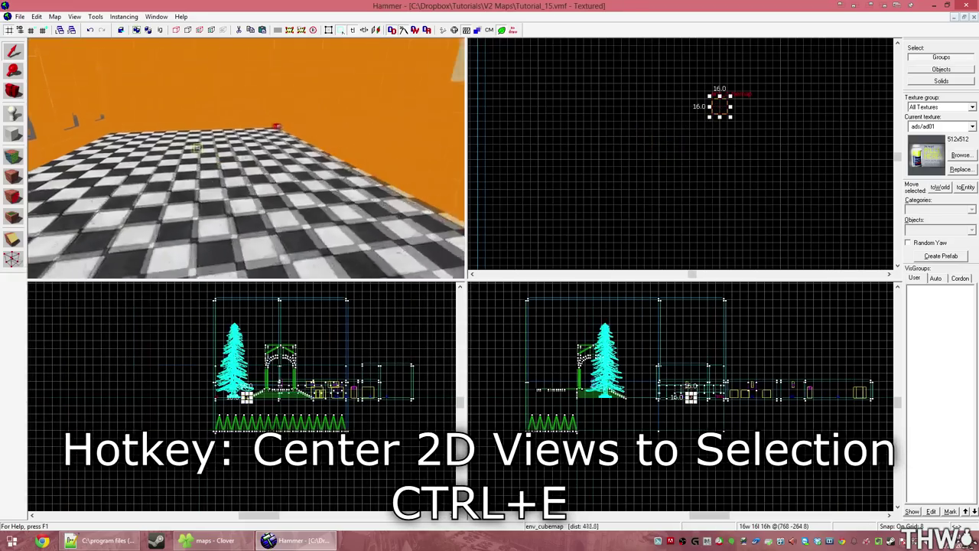
- Add an env_cubemap on the outdoor floor between the canopy steps and the indoor rooms, lined up with the canopy's centre
key(s)
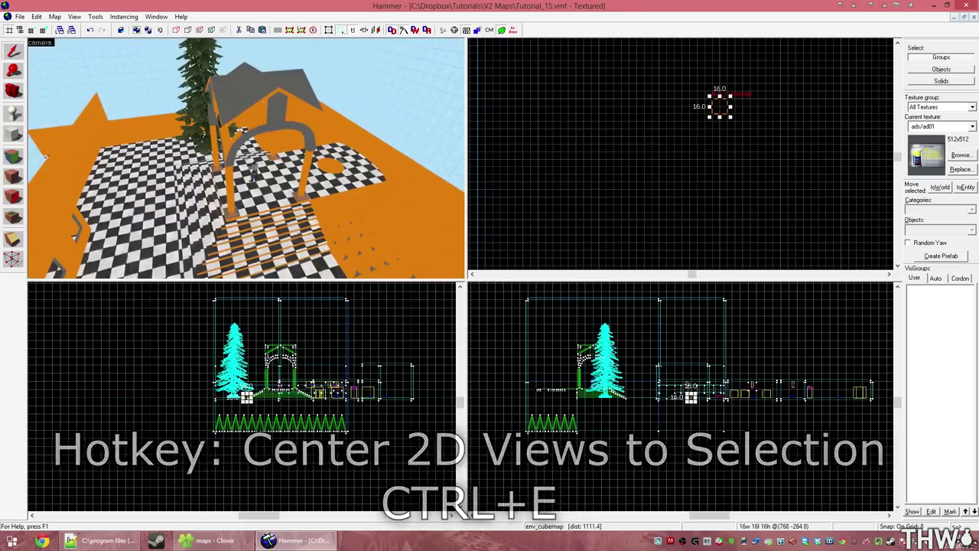
key(w)
key(z)
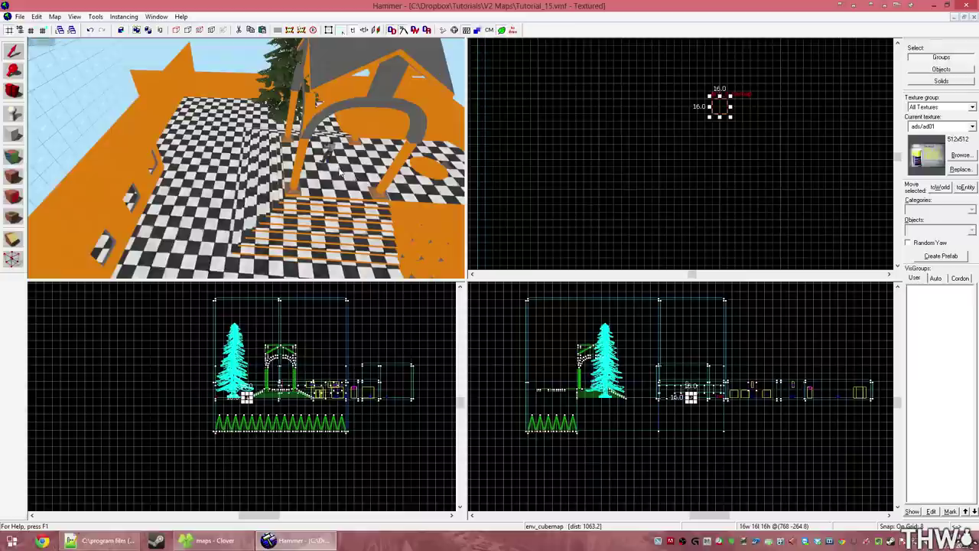
scroll(340, 173, up, 3)
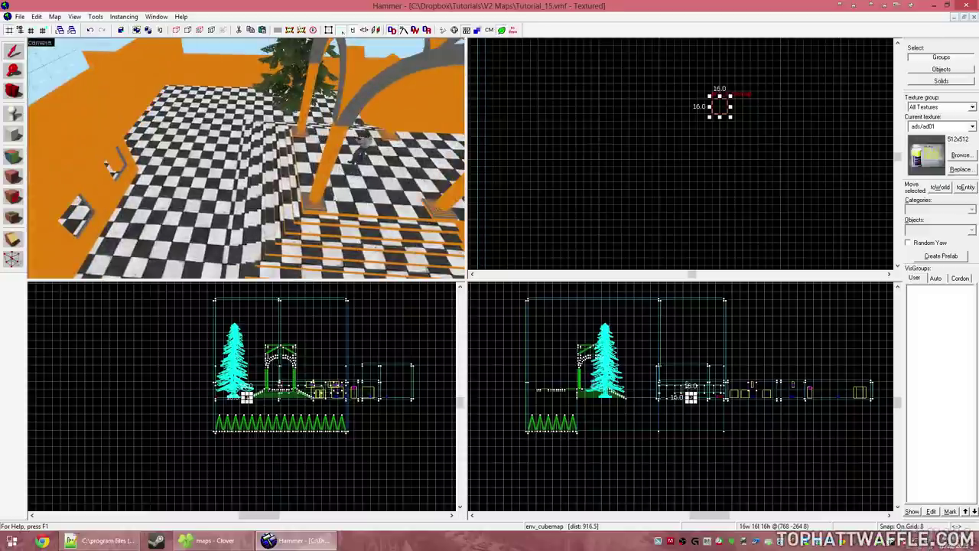
key(ctrl+v)
key(ctrl+e)
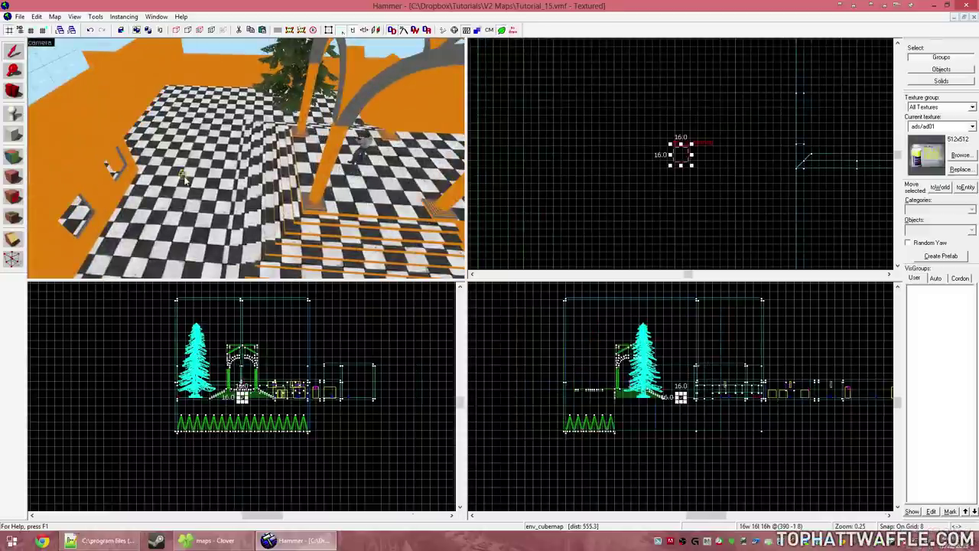
scroll(708, 160, up, 5)
scroll(697, 173, down, 9)
scroll(680, 170, up, 4)
drag(680, 169, 676, 169)
key(z)
- Add an env_cubemap on the outdoor floor beyond the other flight of canopy steps and position it at (0 384 8)
key(ctrl+v)
key(ctrl+e)
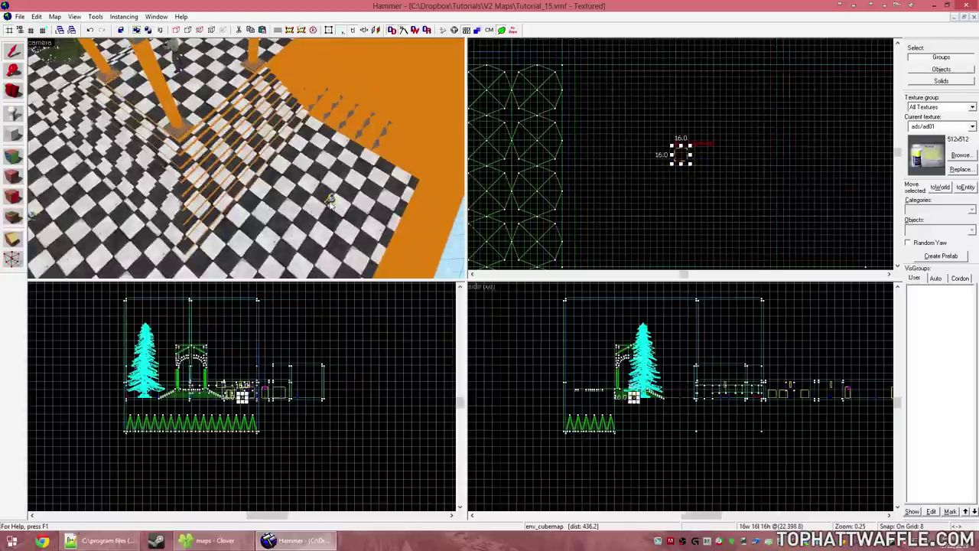
scroll(678, 161, down, 6)
scroll(672, 160, up, 7)
drag(656, 134, 636, 145)
key(z)
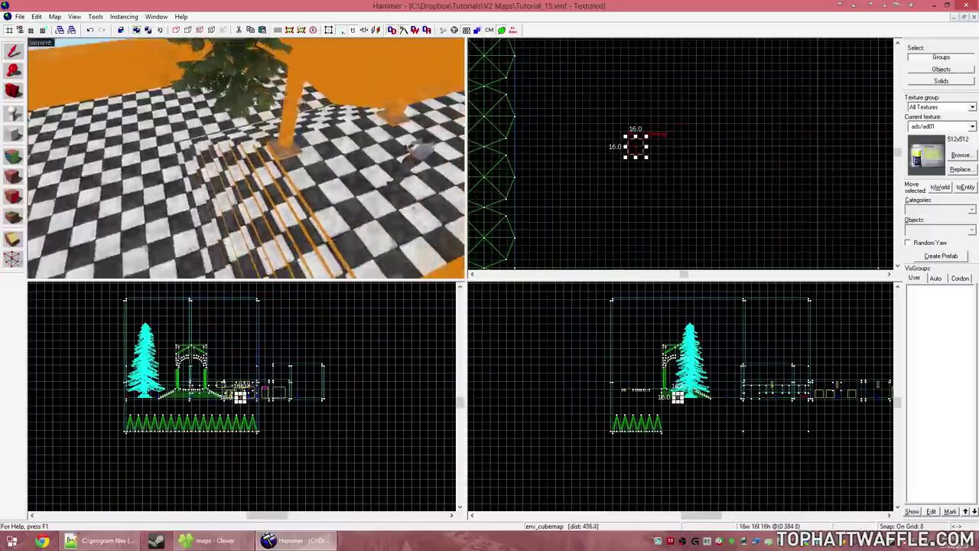
- Add an env_cubemap under the arched canopy at the player spawn and centre it at (0 0 80)
key(z)
key(ctrl+v)
key(ctrl+e)
scroll(680, 176, down, 5)
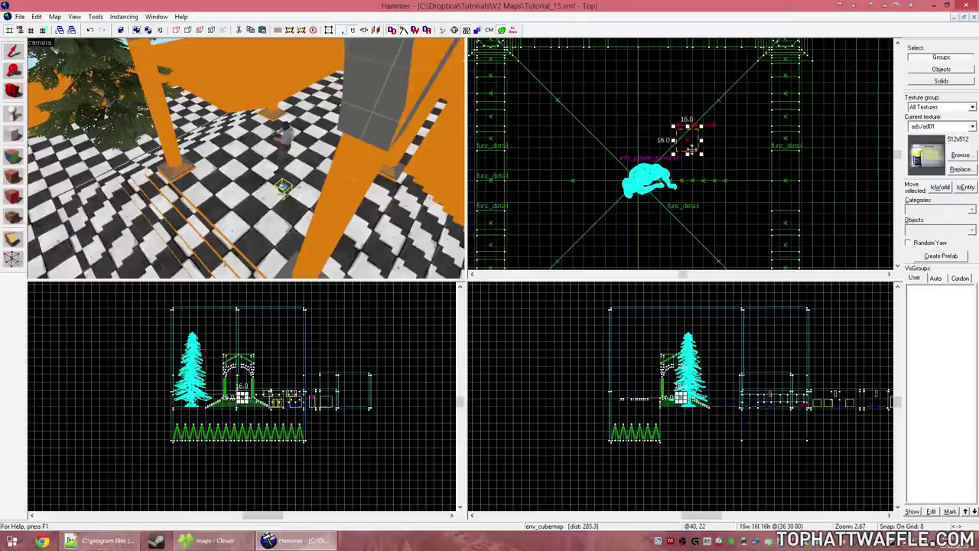
drag(690, 149, 642, 189)
scroll(688, 429, up, 8)
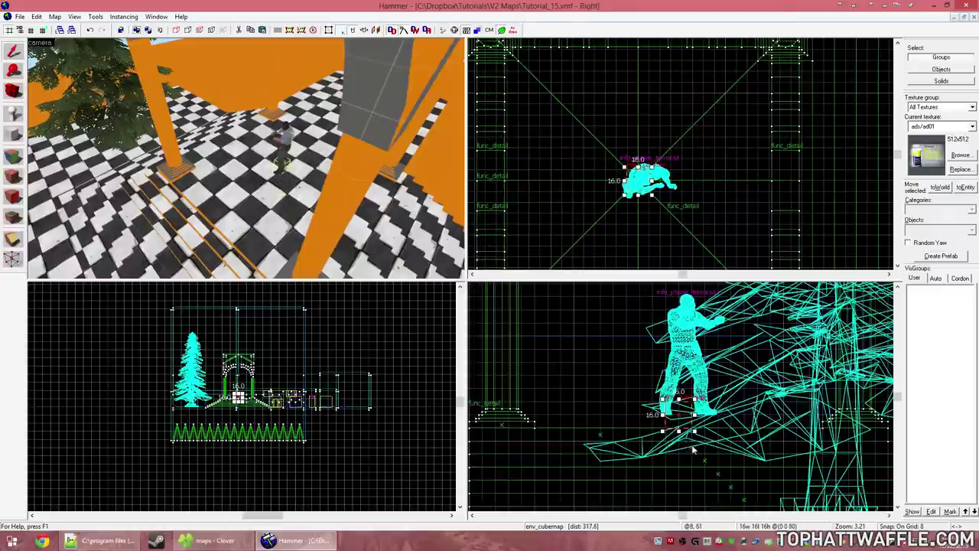
scroll(237, 86, down, 5)
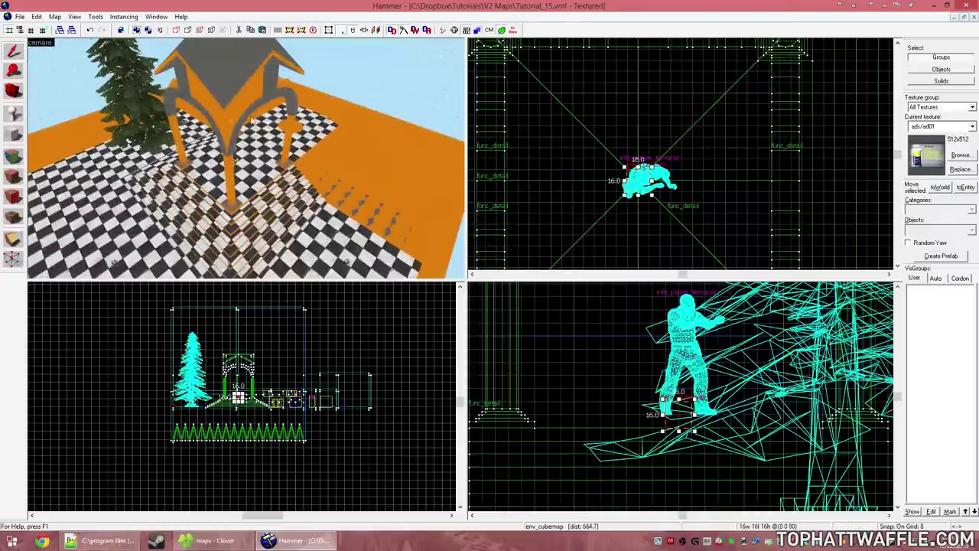
- Add an env_cubemap over the round feature on the raised platform and position it at (-288 0 80)
key(z)
key(w)
key(z)
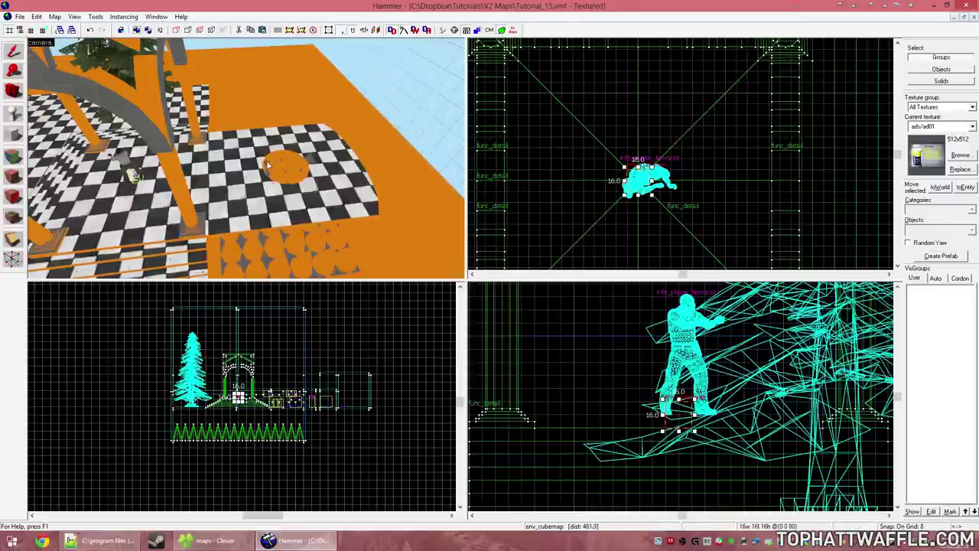
click(254, 169)
key(ctrl+e)
scroll(677, 159, down, 5)
scroll(677, 159, up, 4)
drag(683, 158, 618, 156)
key(z)
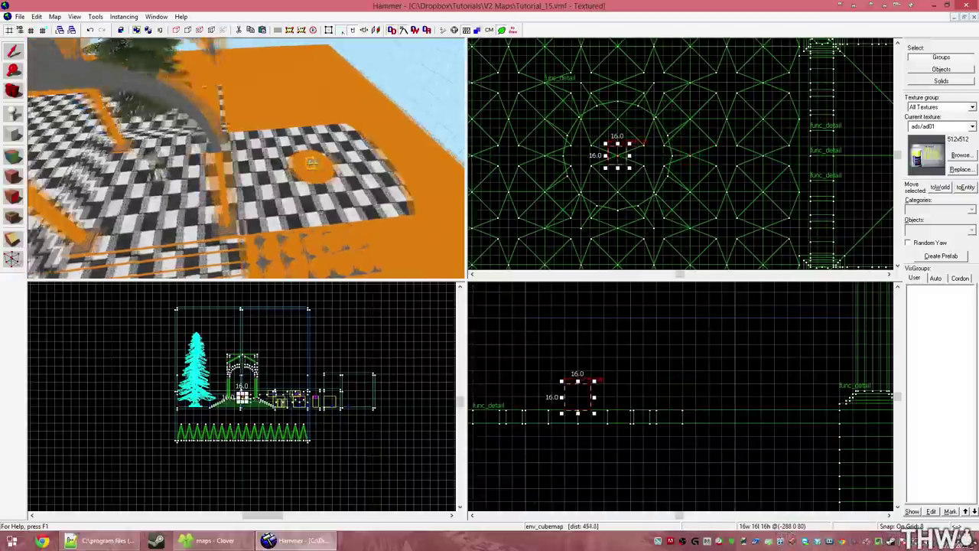
- Add an env_cubemap between the tree and the raised platform's edge and position it at (-120 -384 8)
key(w)
key(z)
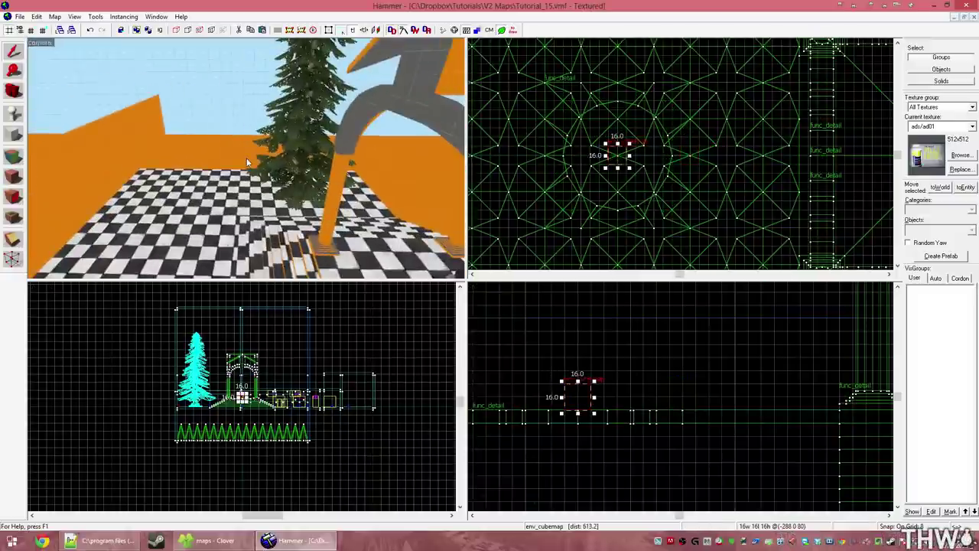
key(z)
key(d)
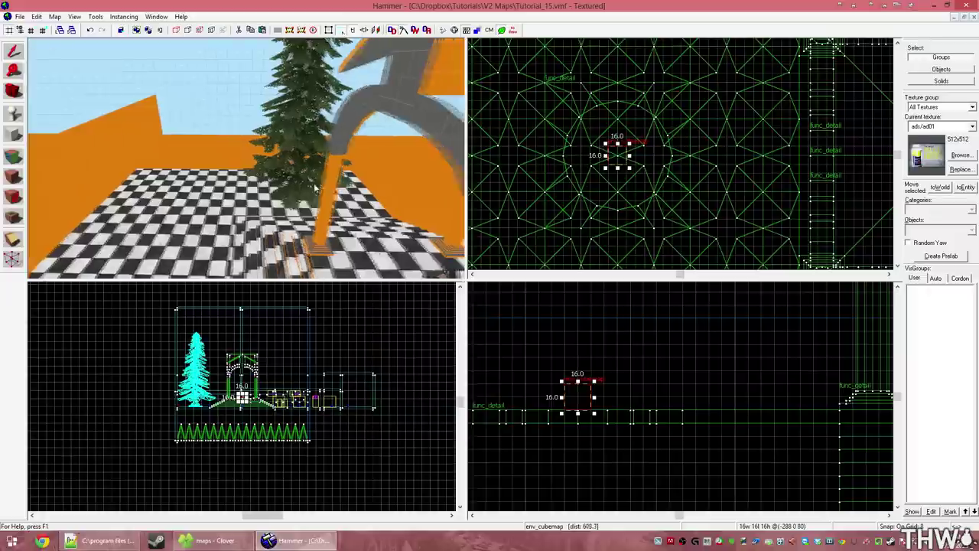
key(w)
key(d)
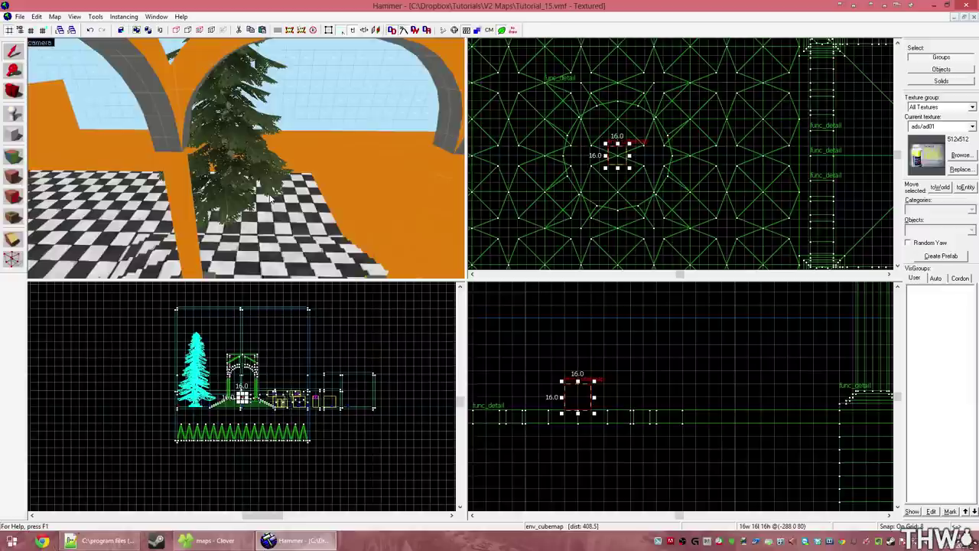
key(a)
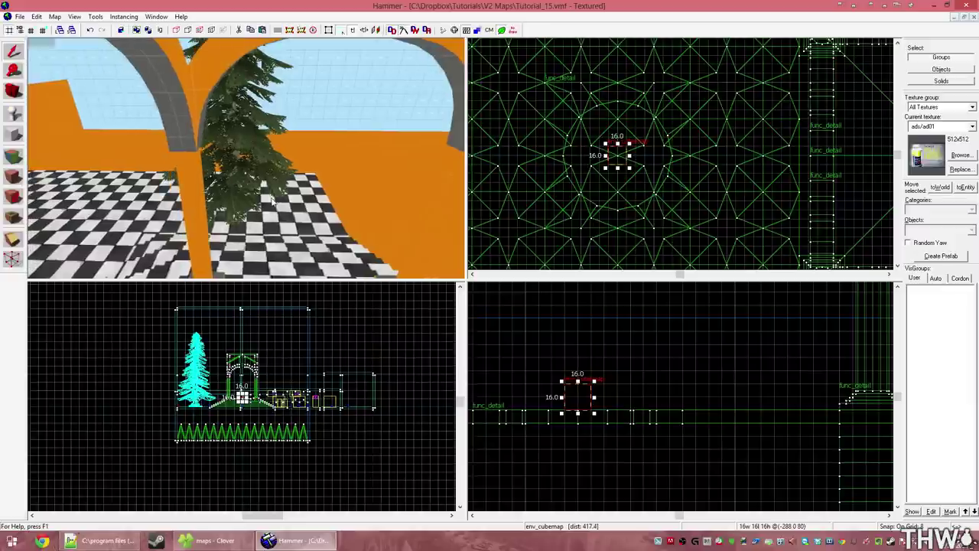
click(327, 210)
scroll(699, 149, down, 4)
scroll(695, 148, up, 4)
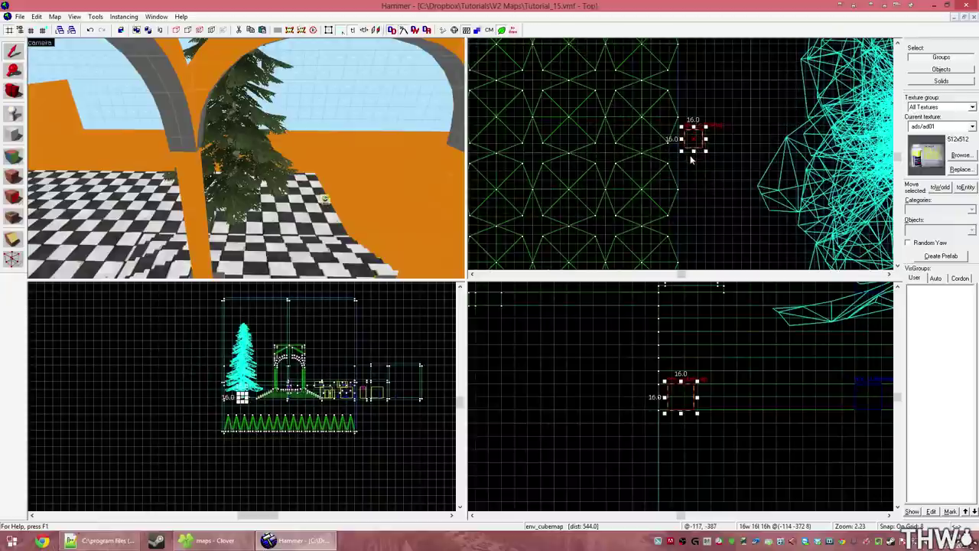
drag(691, 140, 686, 153)
- Add an env_cubemap on the open floor on the other side of the tree and position it at (384 -384 8)
key(a)
click(238, 198)
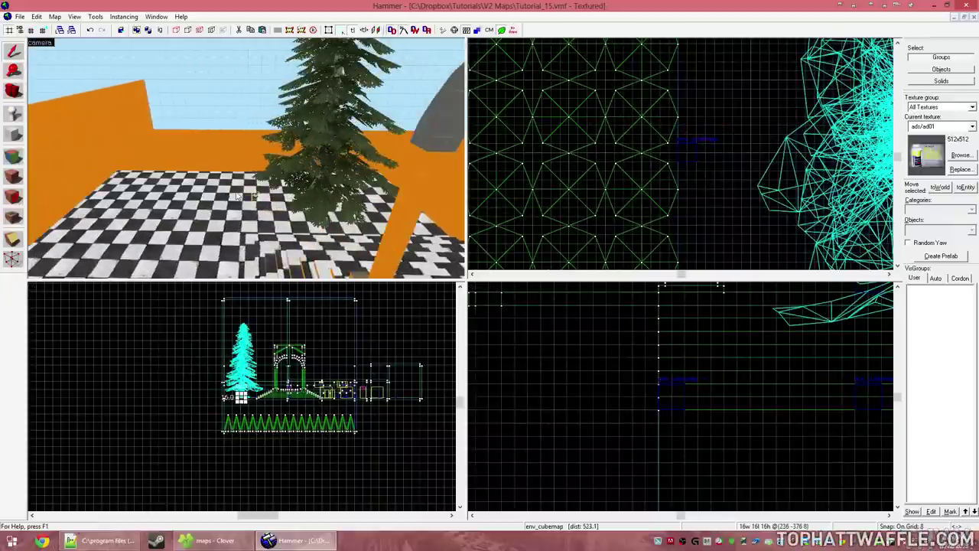
scroll(644, 162, down, 6)
scroll(652, 160, up, 4)
drag(651, 158, 715, 166)
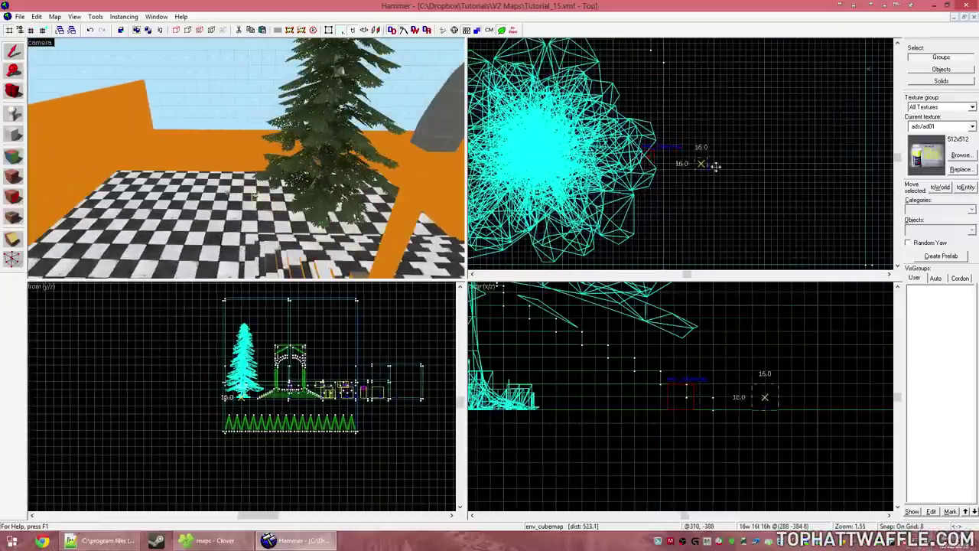
scroll(757, 163, down, 5)
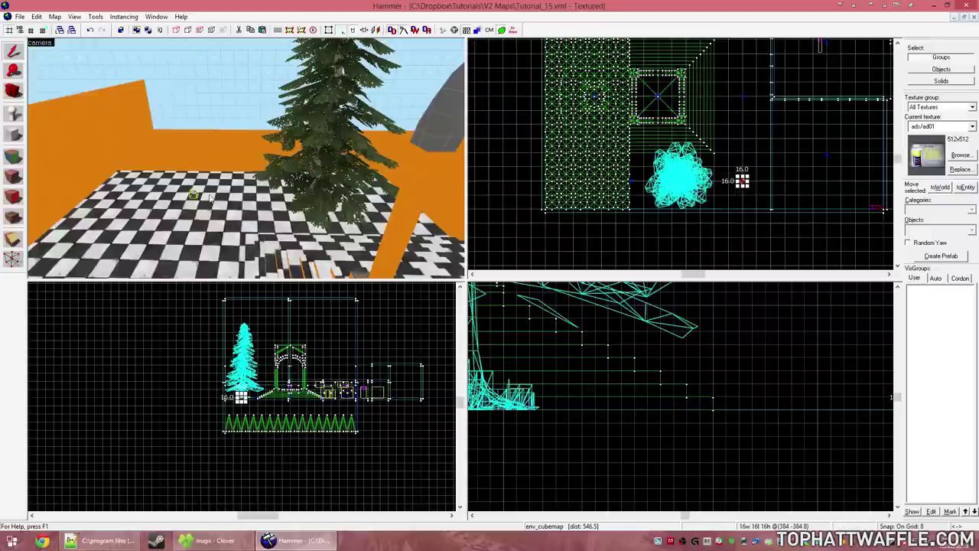
- Lift the dev/dev_measuregeneric01b texture from an existing face to make it the current texture
key(z)
key(s)
key(w)
key(z)
key(s)
key(z)
key(shift+a)
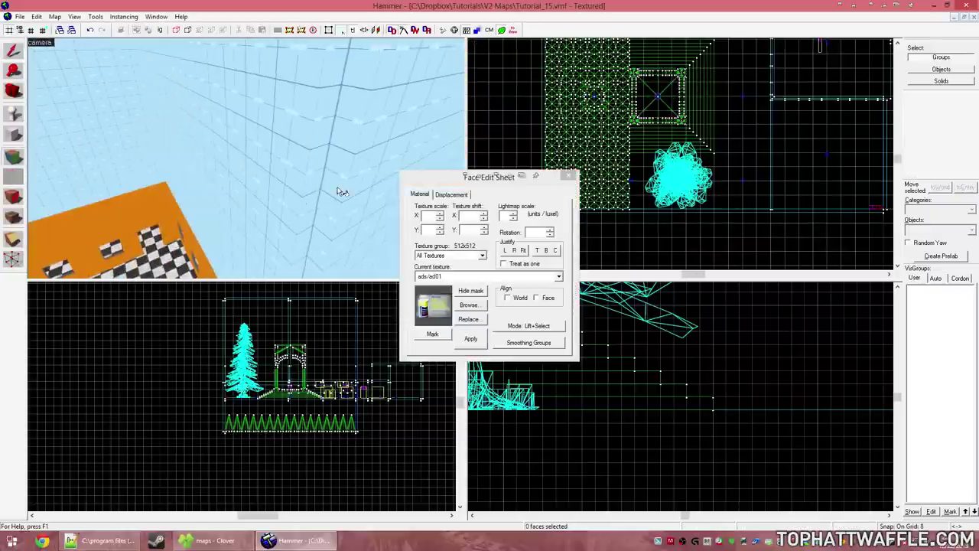
key(d)
click(325, 258)
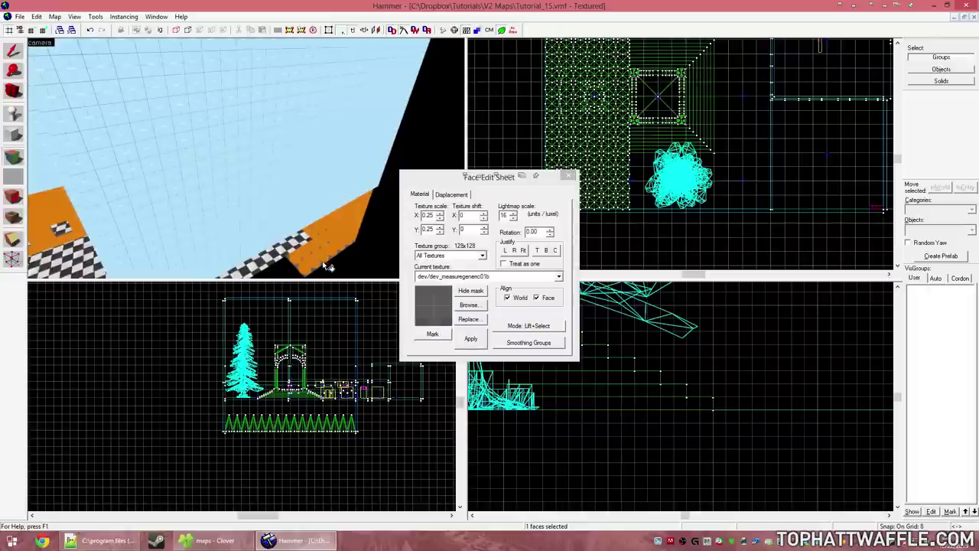
click(568, 176)
- Create a 16 × 16 × 64 unit reference block directly beside the env_cubemap at (-120 -384 8)
key(z)
key(w)
key(w)
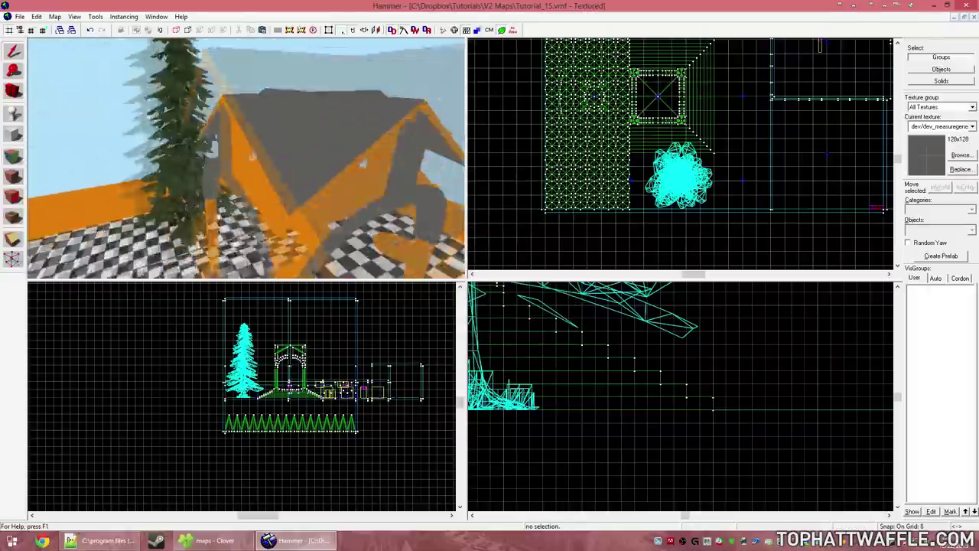
key(z)
click(225, 147)
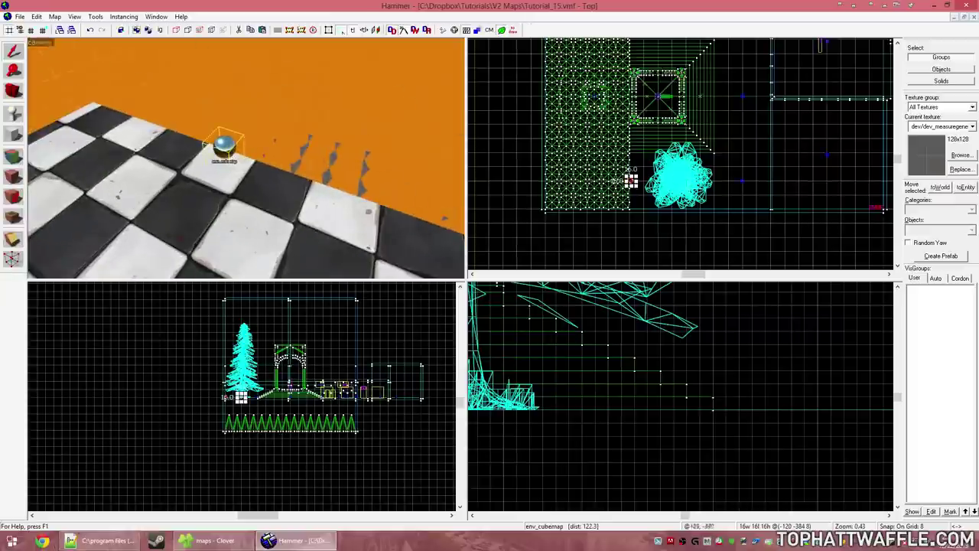
scroll(646, 168, up, 8)
drag(659, 165, 658, 166)
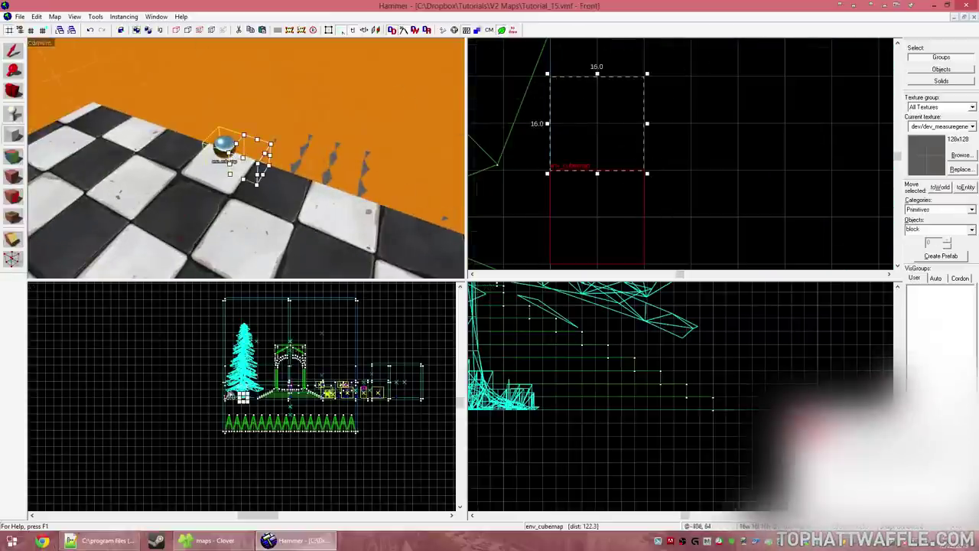
scroll(260, 369, up, 9)
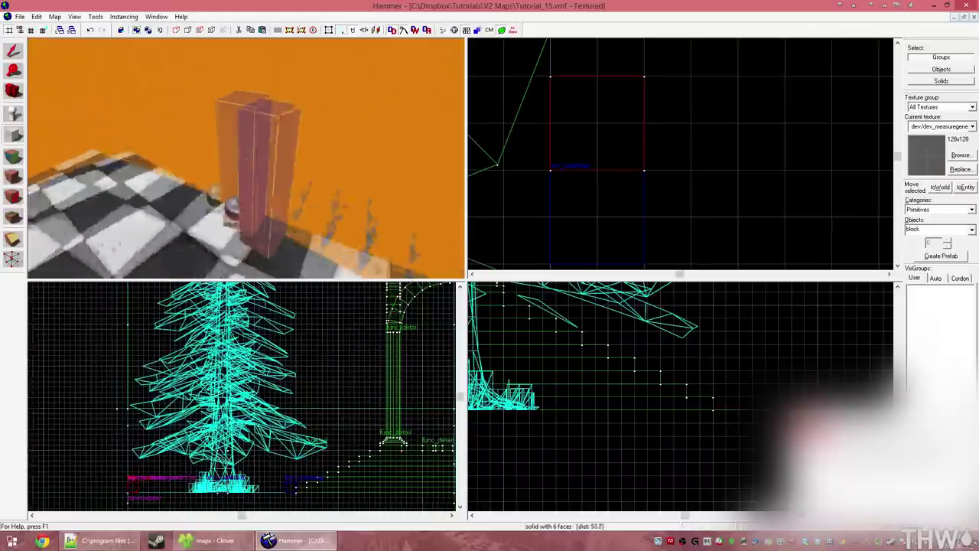
key(z)
key(shift+s)
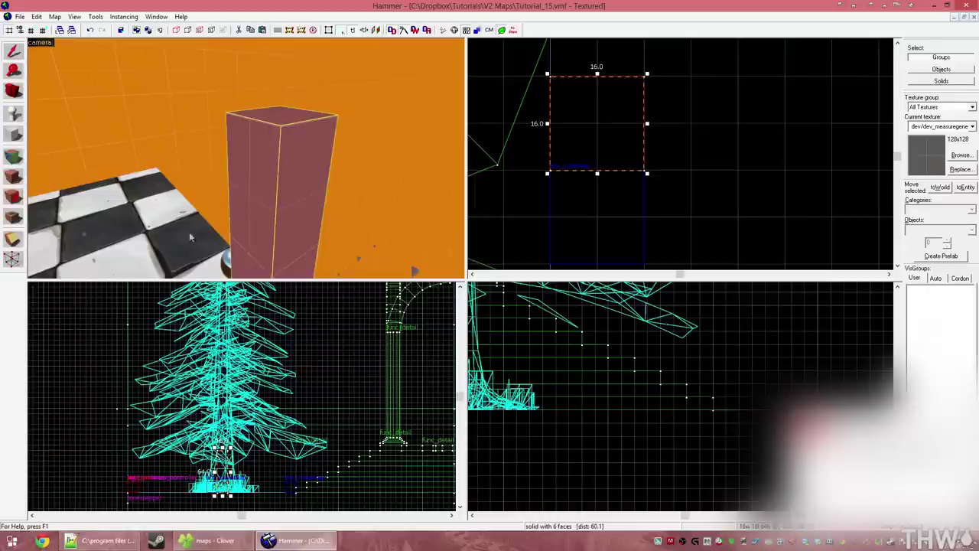
- Select every env_cubemap in the map through the Entity Report
click(56, 17)
click(84, 91)
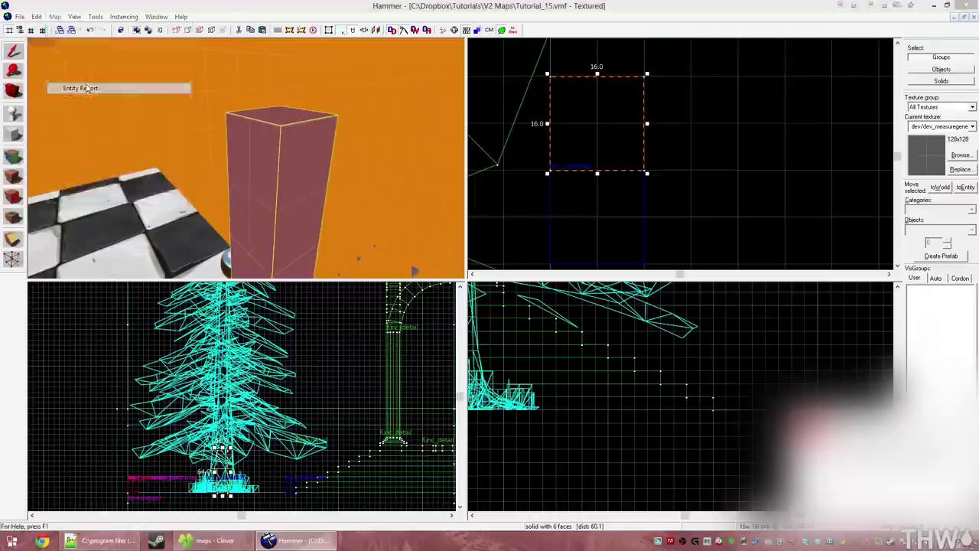
drag(177, 71, 162, 49)
click(48, 56)
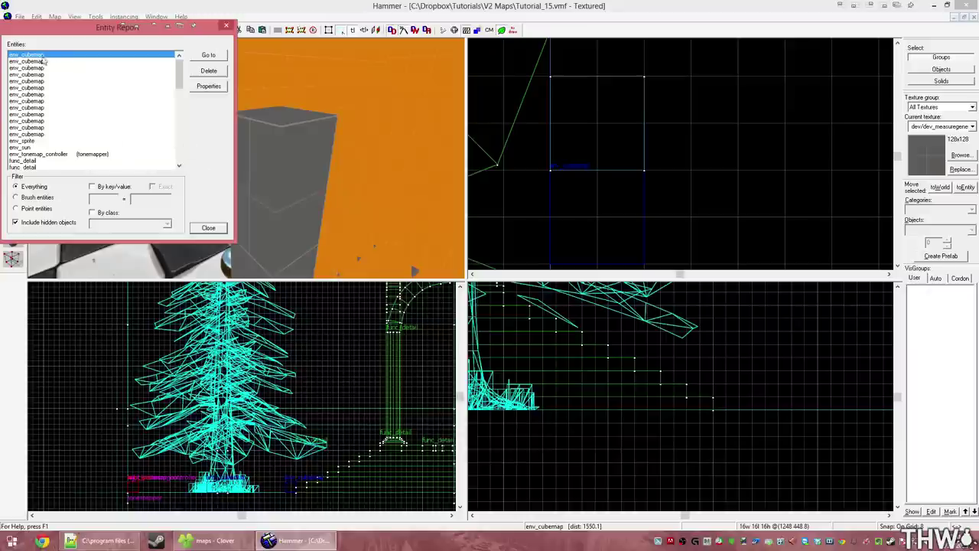
shift+click(31, 134)
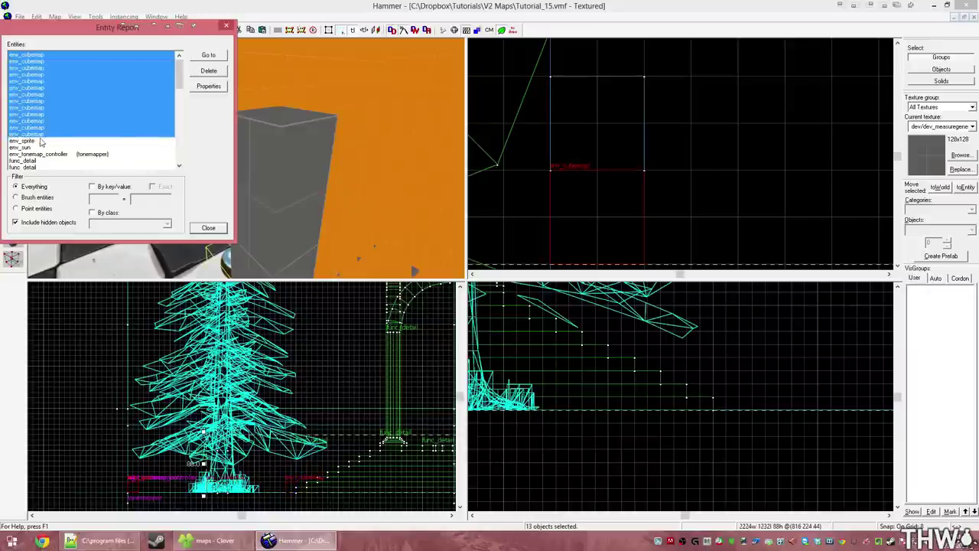
click(225, 25)
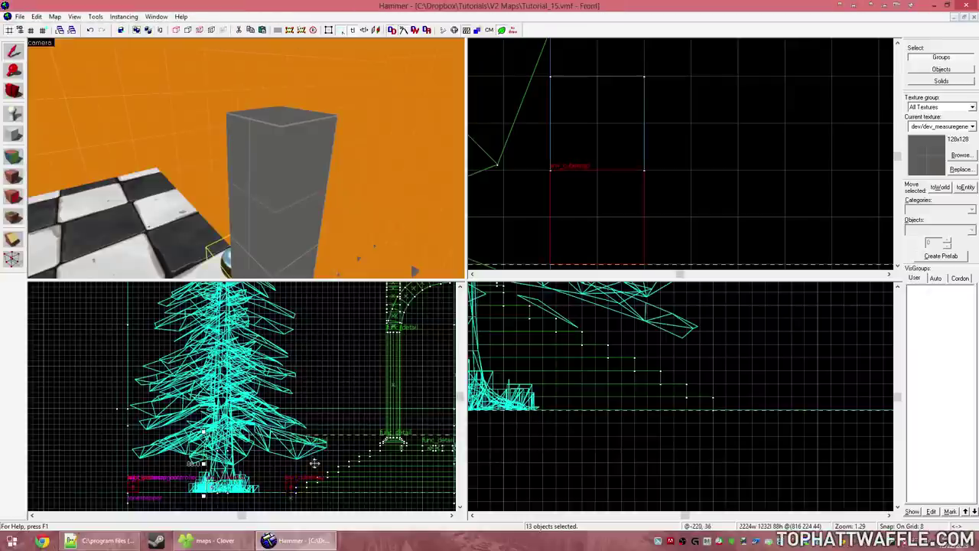
- Raise all the selected cubemaps together by 56 units, to the height of the reference block's top
scroll(222, 466, up, 3)
key(Up)
key(Up)
key(Up)
key(Up)
key(Up)
key(Up)
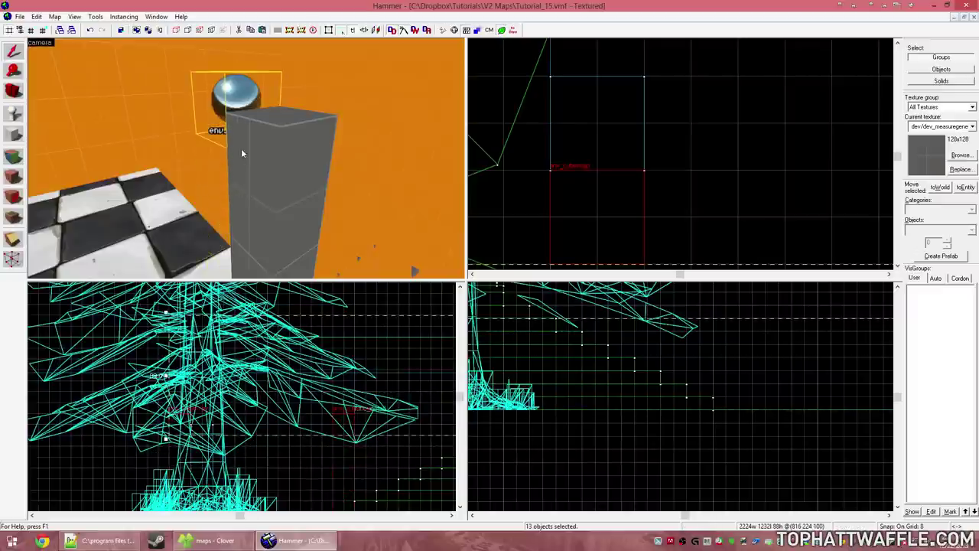
- Delete the reference block beside the raised cubemap
scroll(187, 394, up, 3)
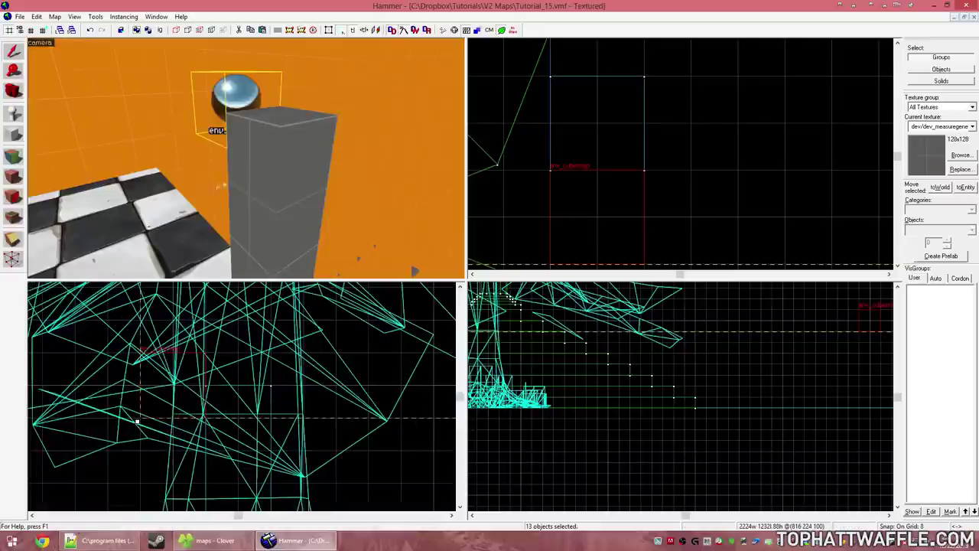
click(284, 150)
key(Delete)
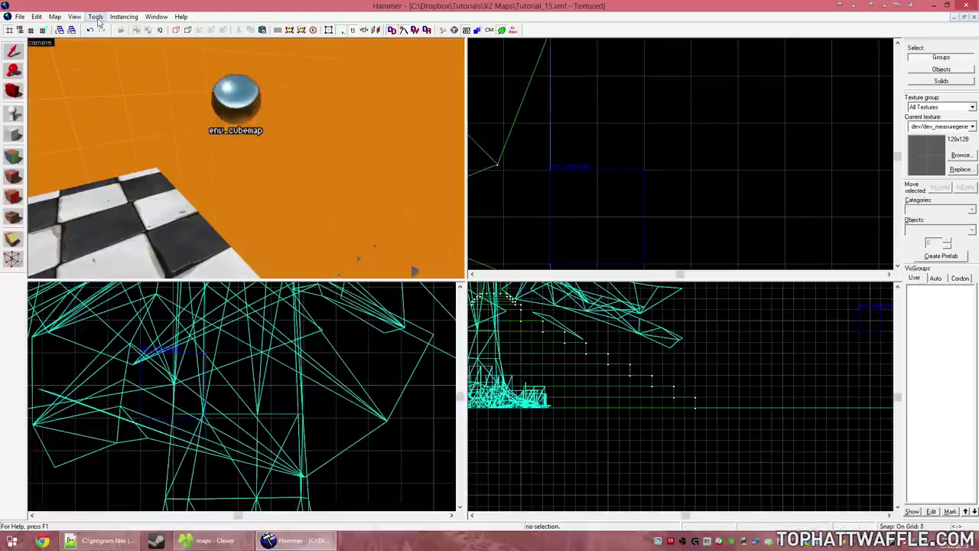
- Review the 2D and 3D view settings in the Hammer configuration and close it
click(96, 16)
click(123, 263)
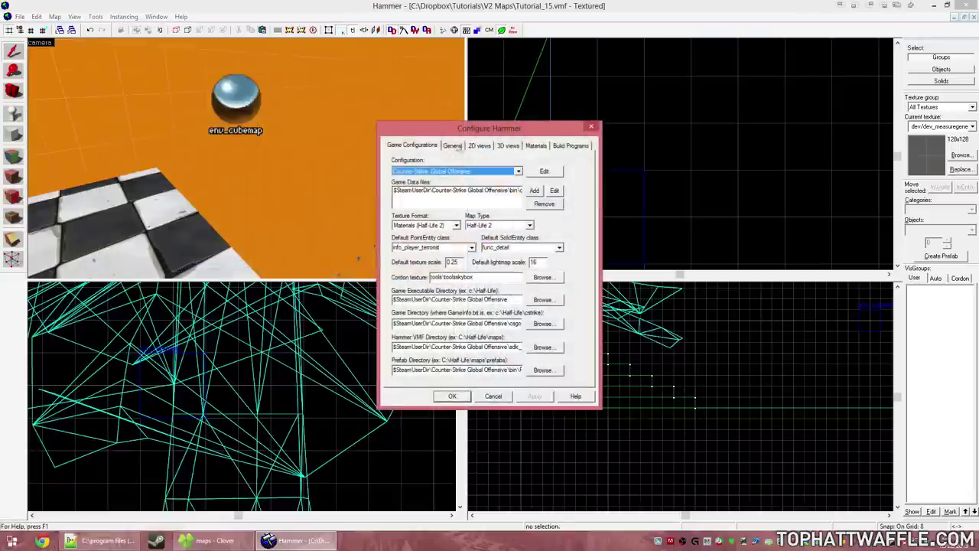
click(504, 145)
click(479, 145)
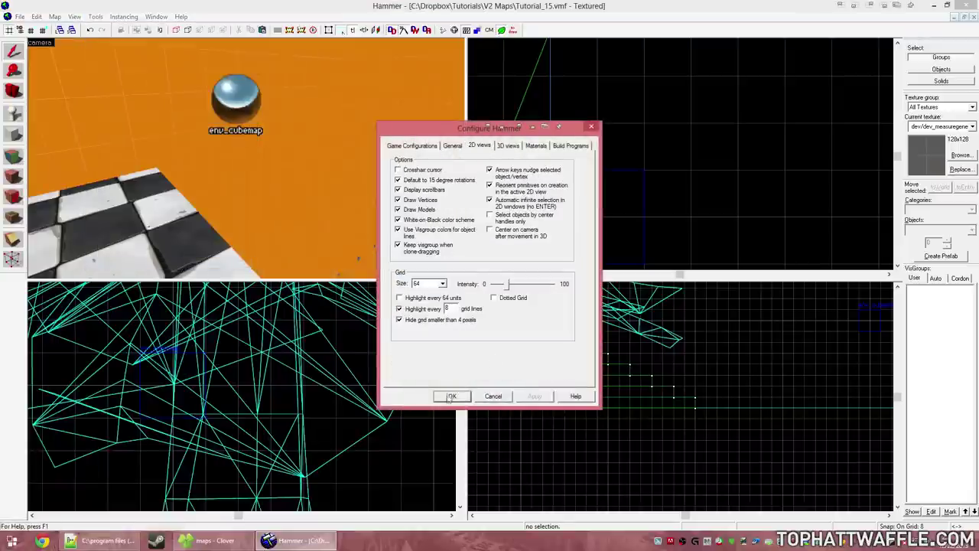
- Select the large checkered floor face beside the steps for editing in the Face Edit Sheet
key(s)
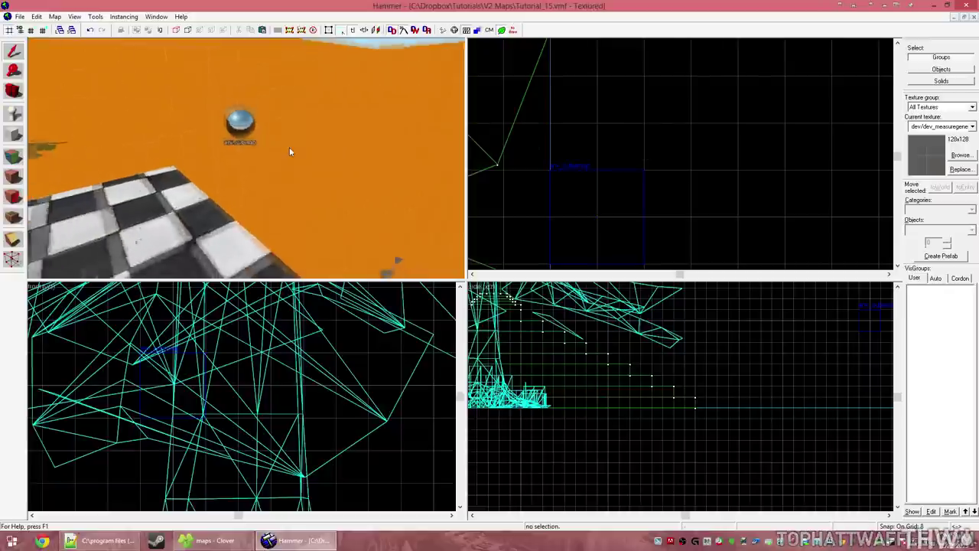
key(z)
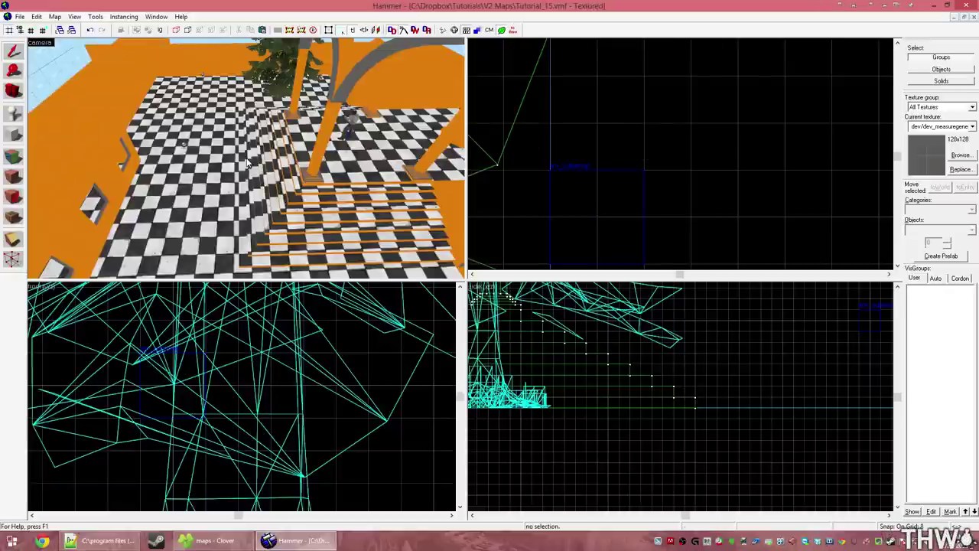
key(z)
key(w)
key(z)
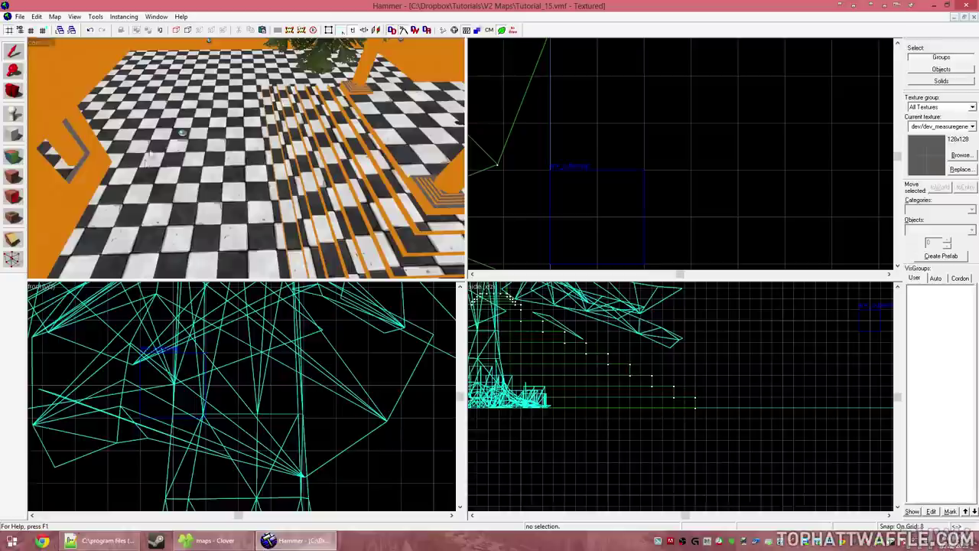
key(shift+a)
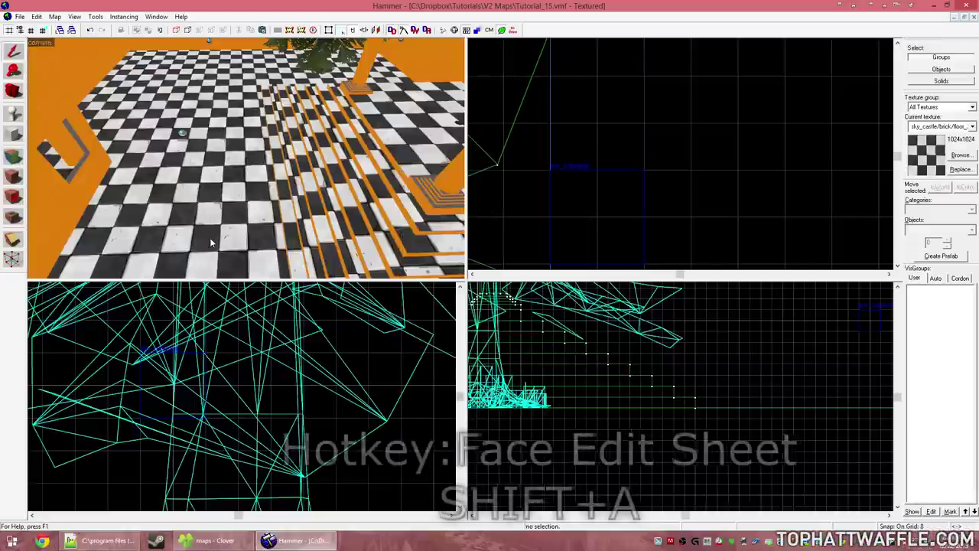
click(212, 243)
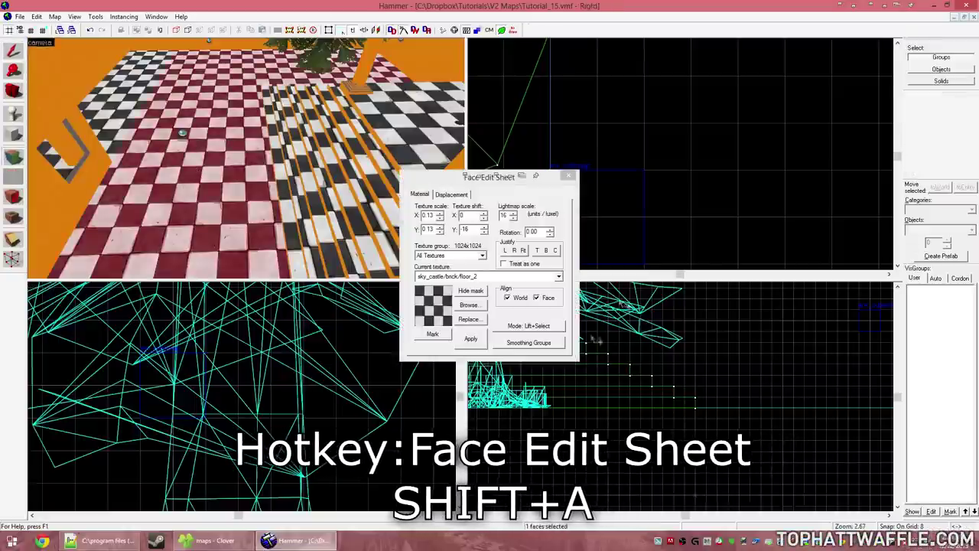
- Browse the map textures and try to show the source file of plaster/wall_white01 in its folder
click(470, 304)
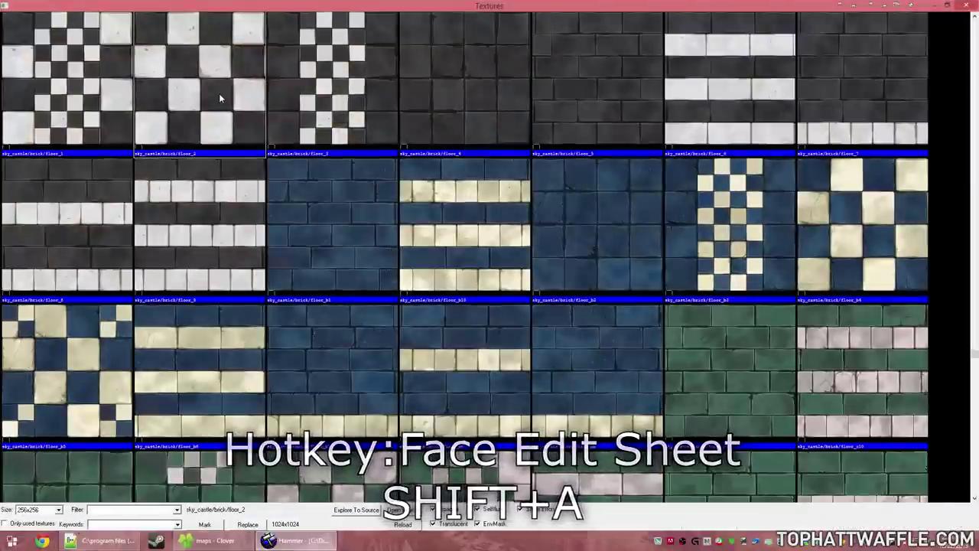
scroll(219, 93, up, 2)
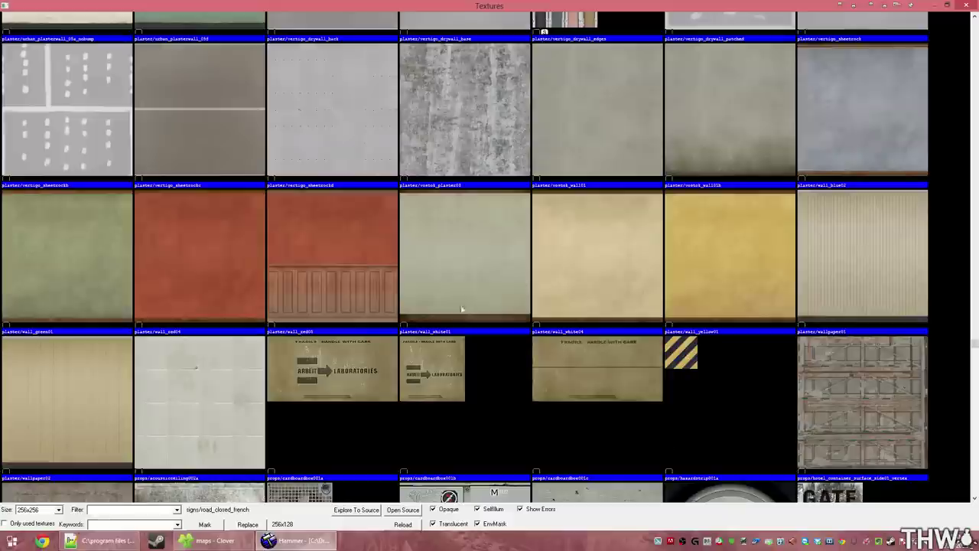
click(461, 273)
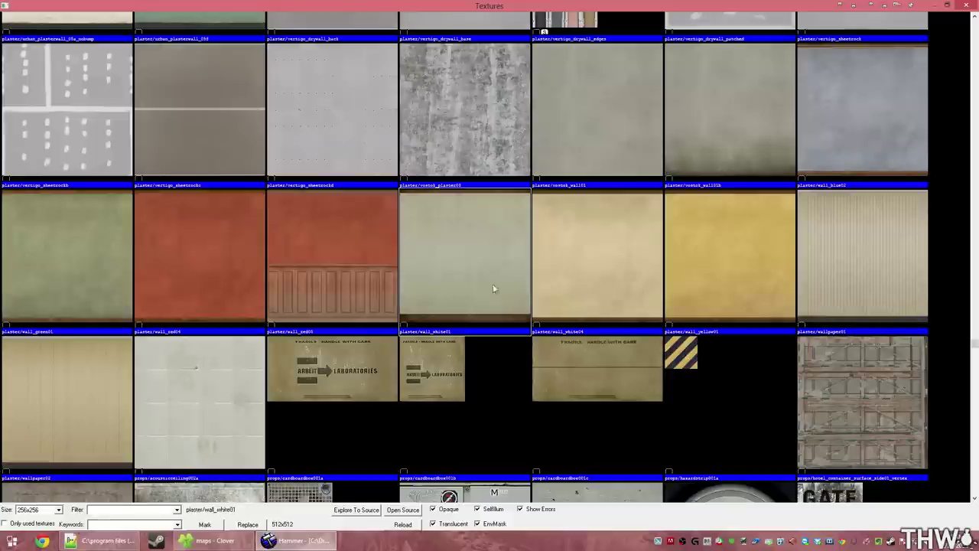
click(357, 512)
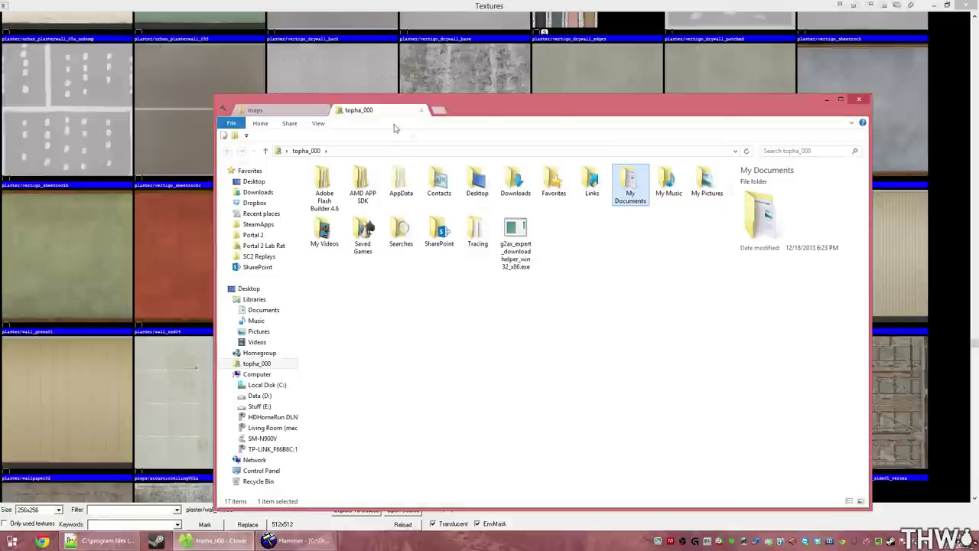
click(535, 60)
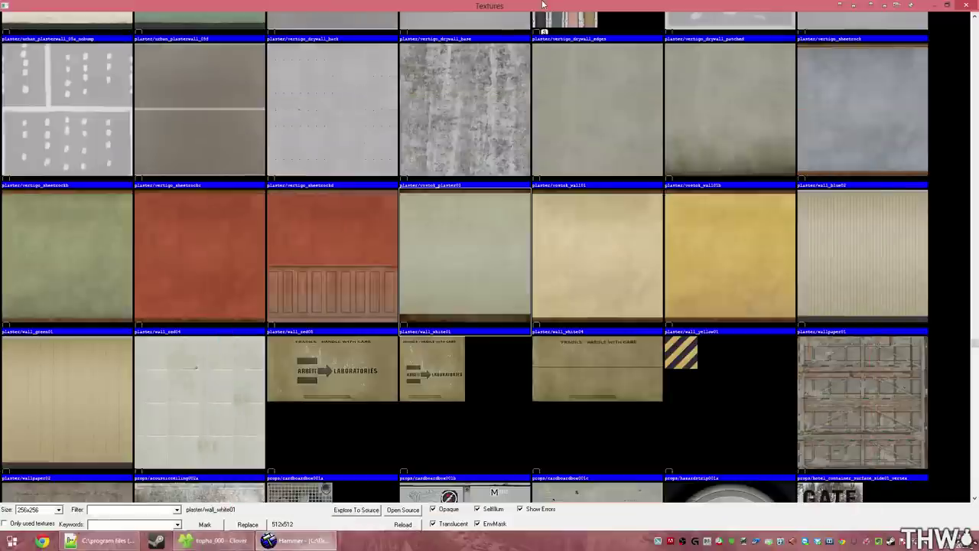
click(354, 510)
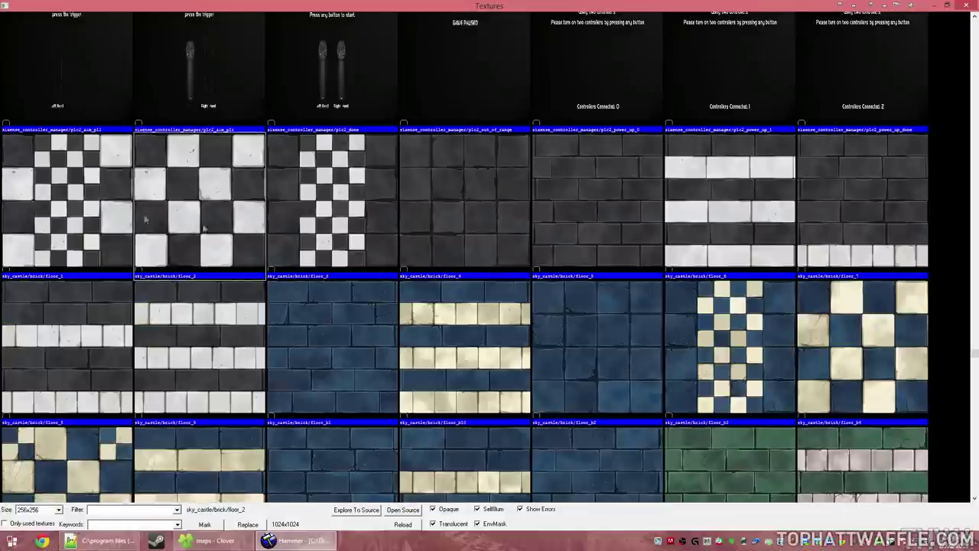
- Open the source VMT of sky_castle/brick/floor_2 in Notepad++ and examine its material parameters
click(403, 510)
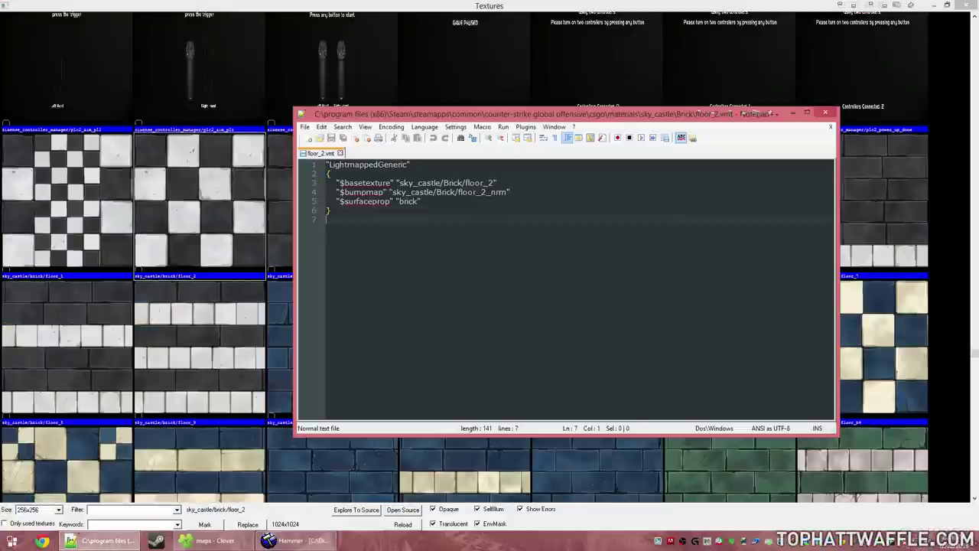
click(367, 246)
drag(367, 247, 325, 163)
click(367, 246)
click(204, 244)
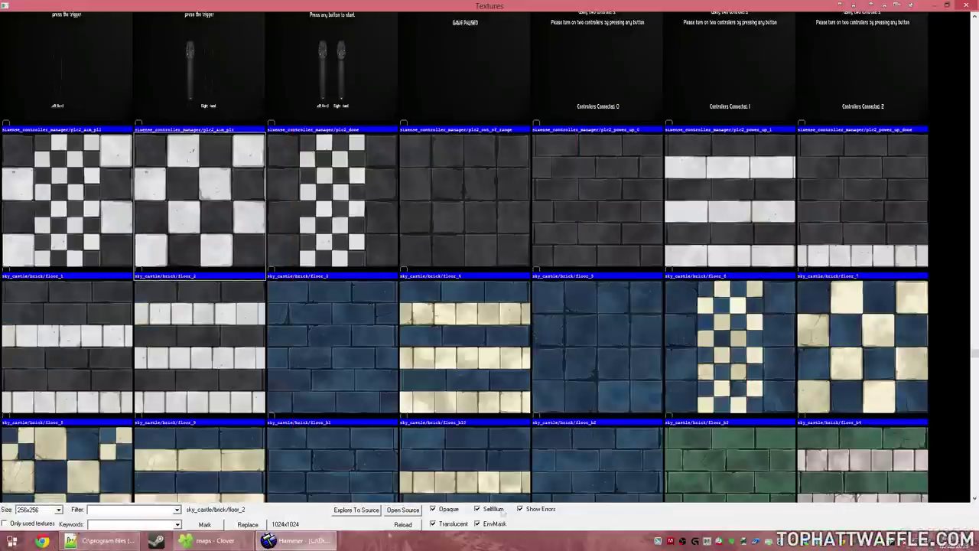
- Show floor_2.vmt in its source folder, and close the texture browser
click(356, 509)
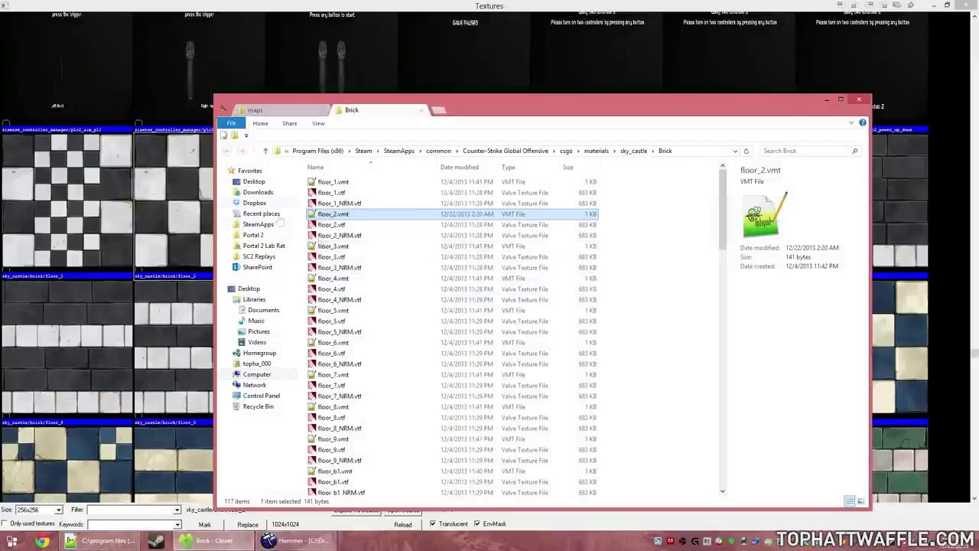
click(695, 267)
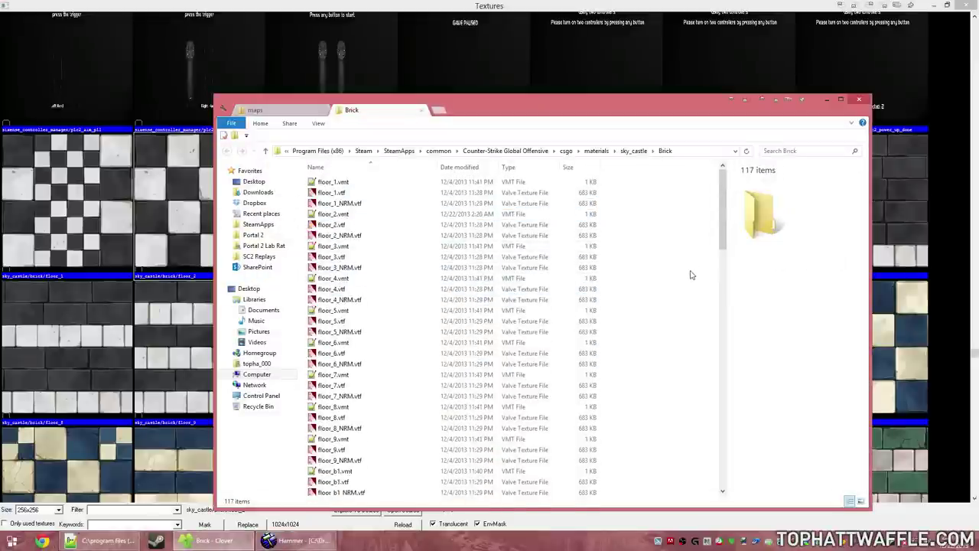
click(255, 110)
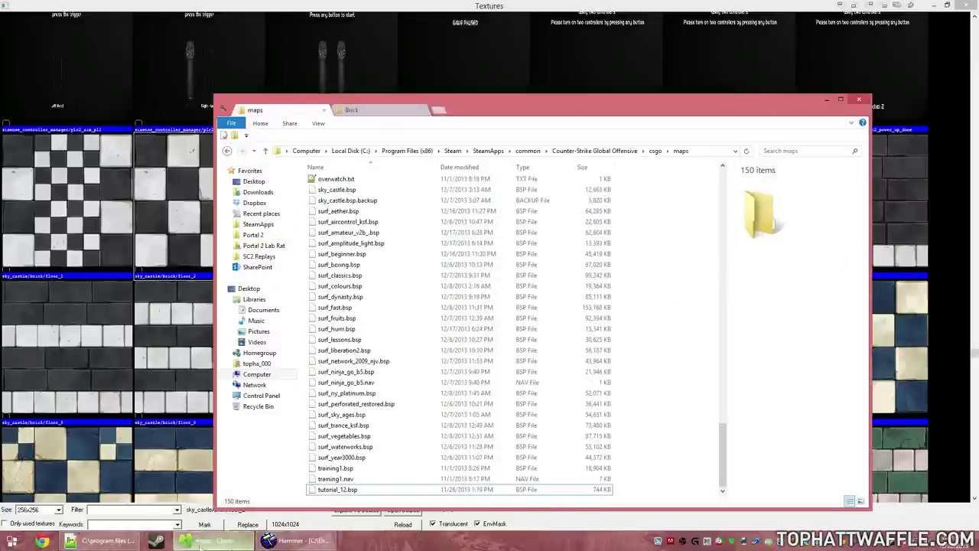
click(107, 540)
click(968, 6)
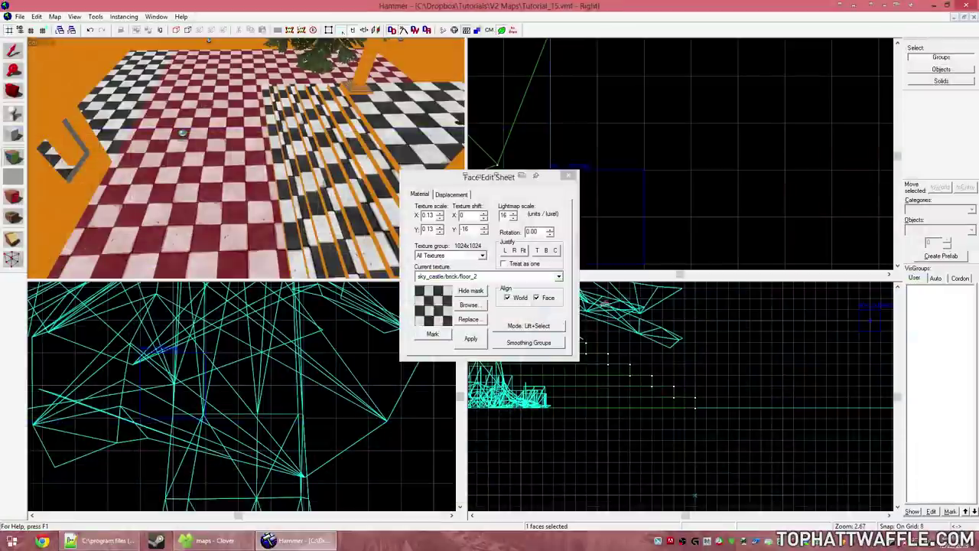
- Add the line "$envmap" "env_cubemap" below "$surfaceprop" in floor_2.vmt and save the file
click(107, 540)
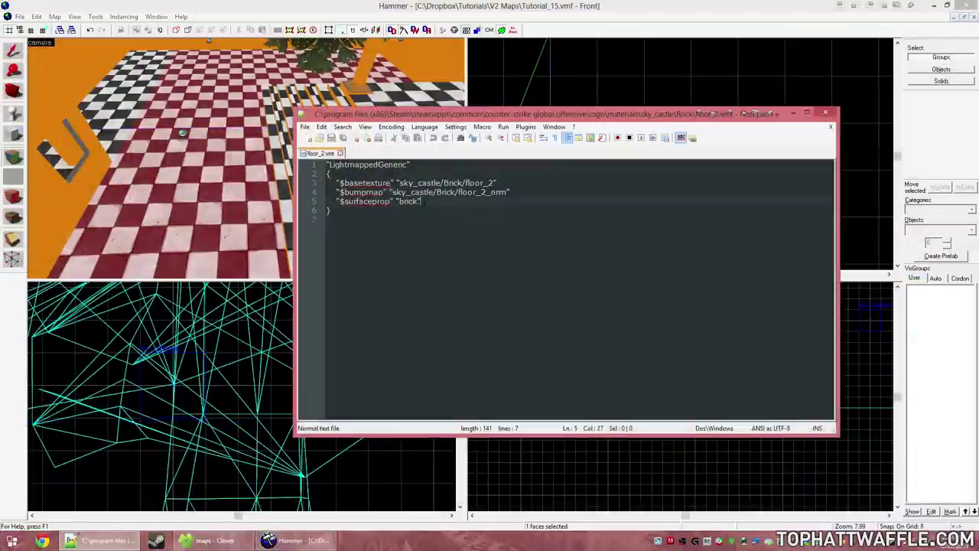
key(Return)
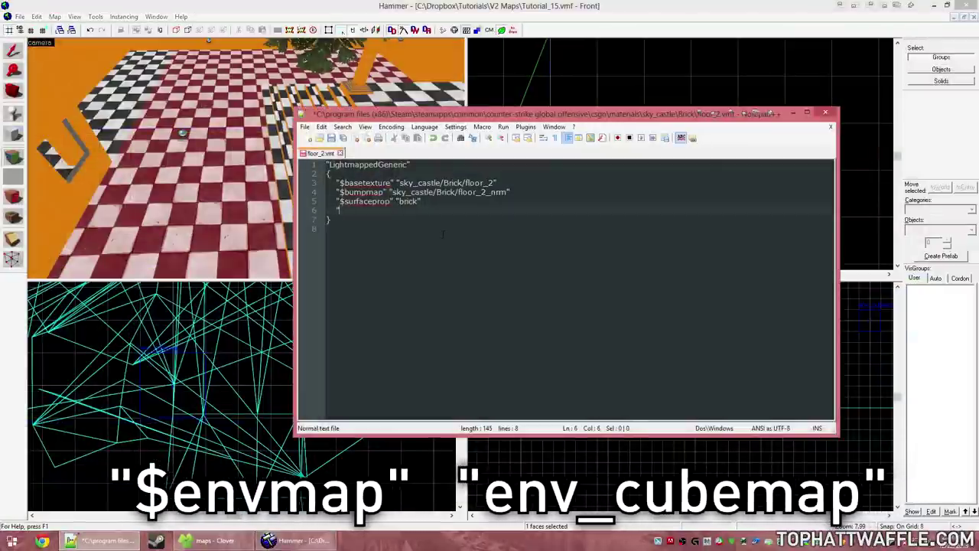
text("$envma)
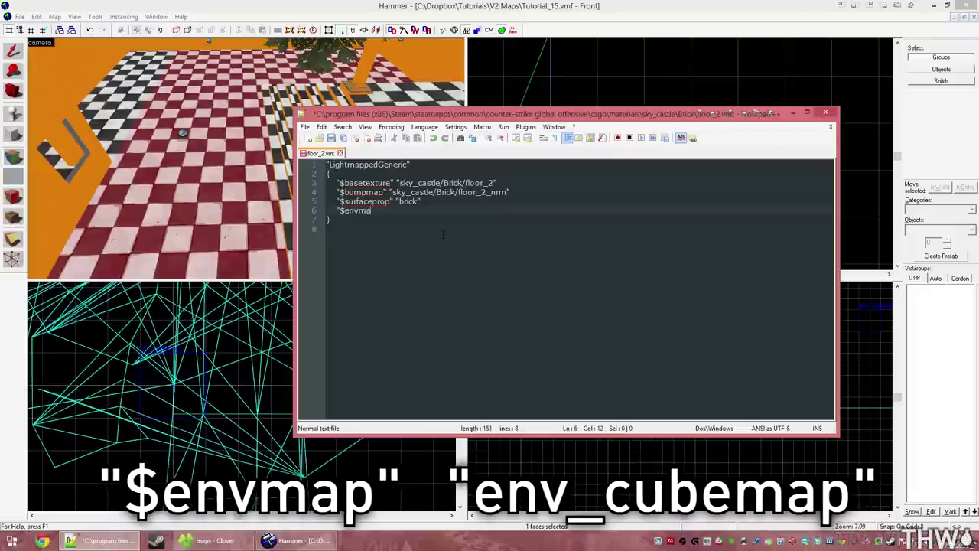
text(p"	")
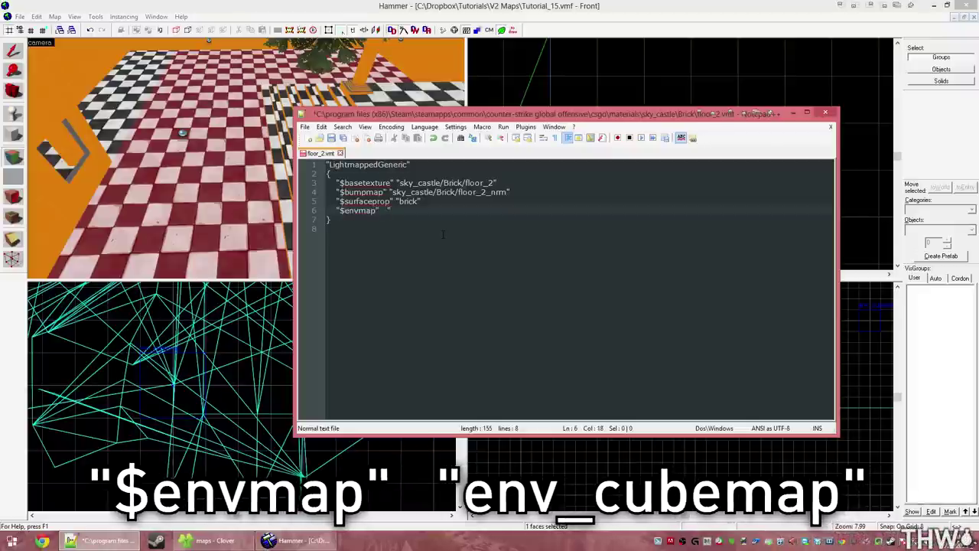
text(env_cu)
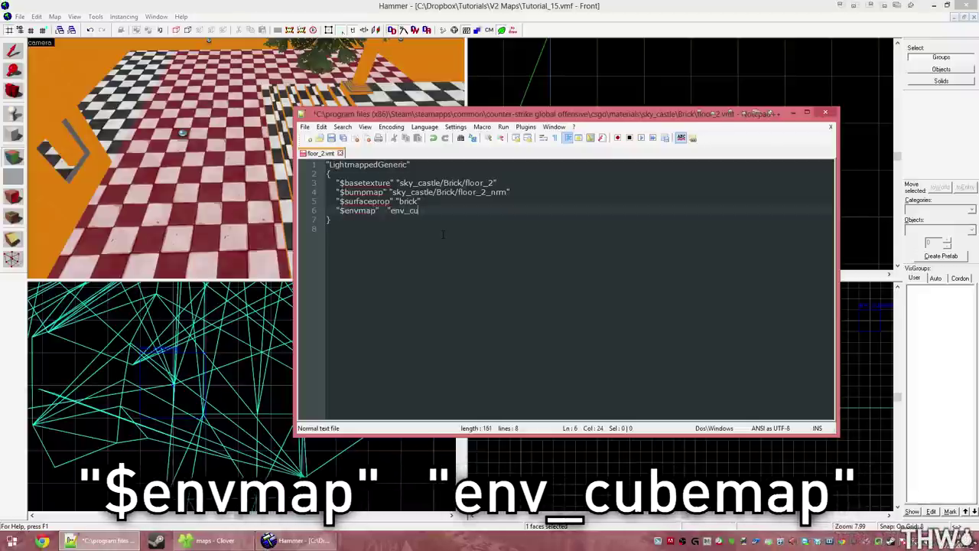
text(bemap")
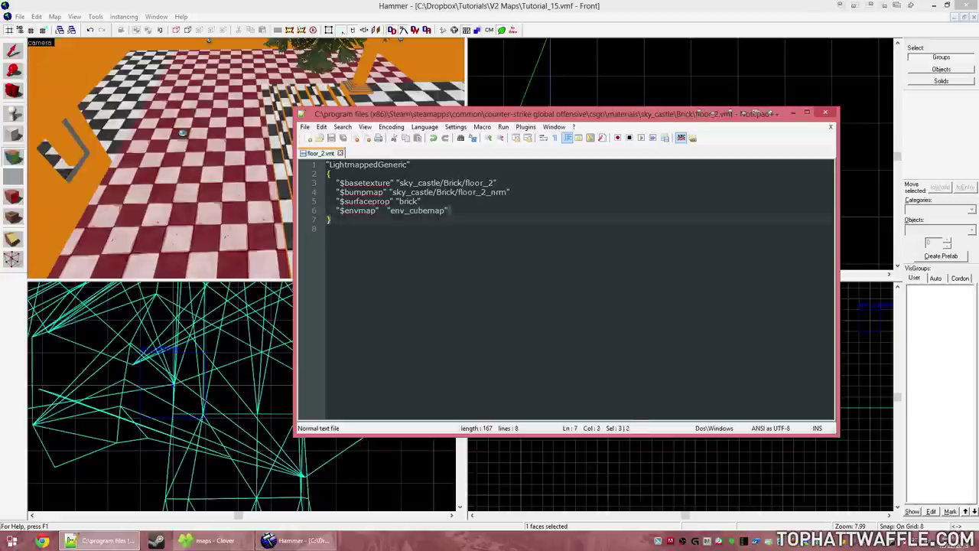
key(shift+Home)
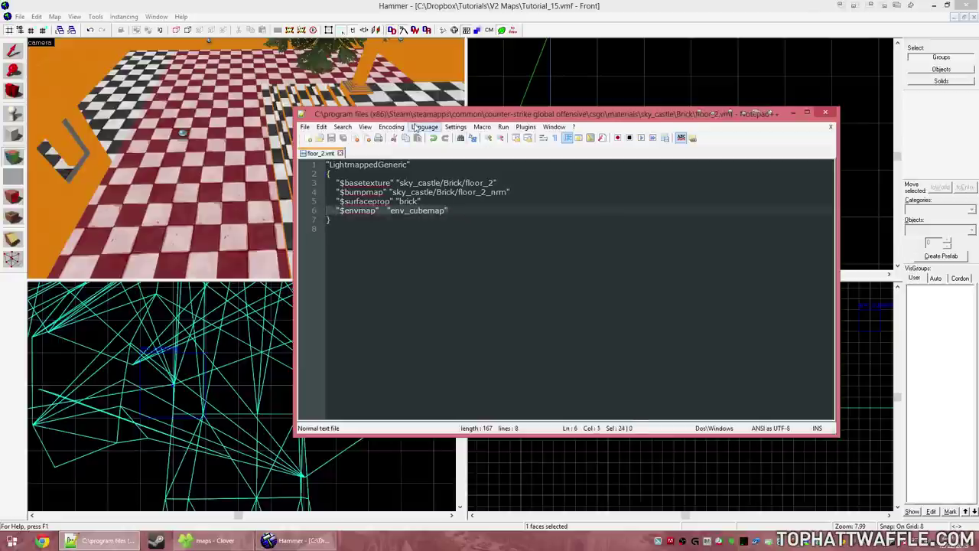
- Move the Notepad++ window aside, return to Hammer to refresh the edited floor material, and close the Face Edit Sheet
drag(407, 113, 491, 245)
click(488, 368)
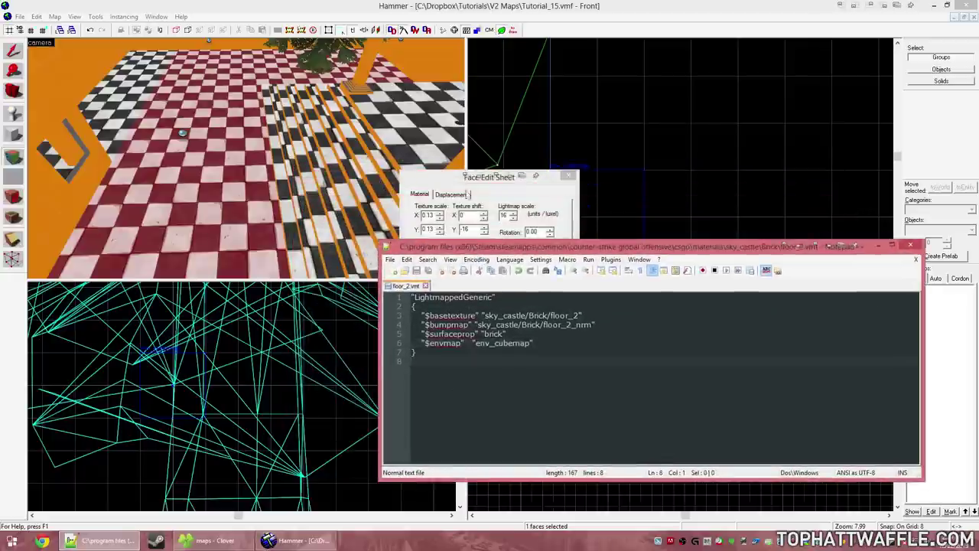
click(446, 5)
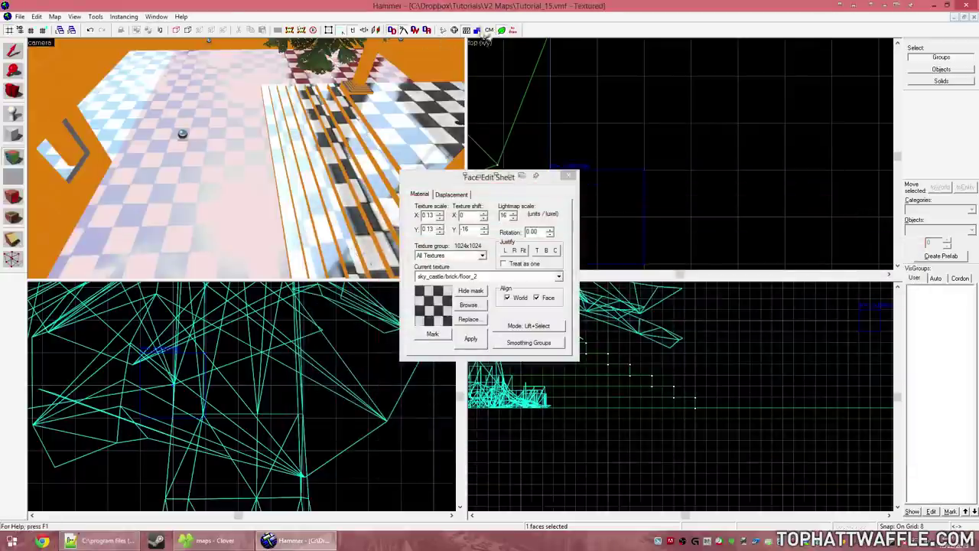
click(568, 177)
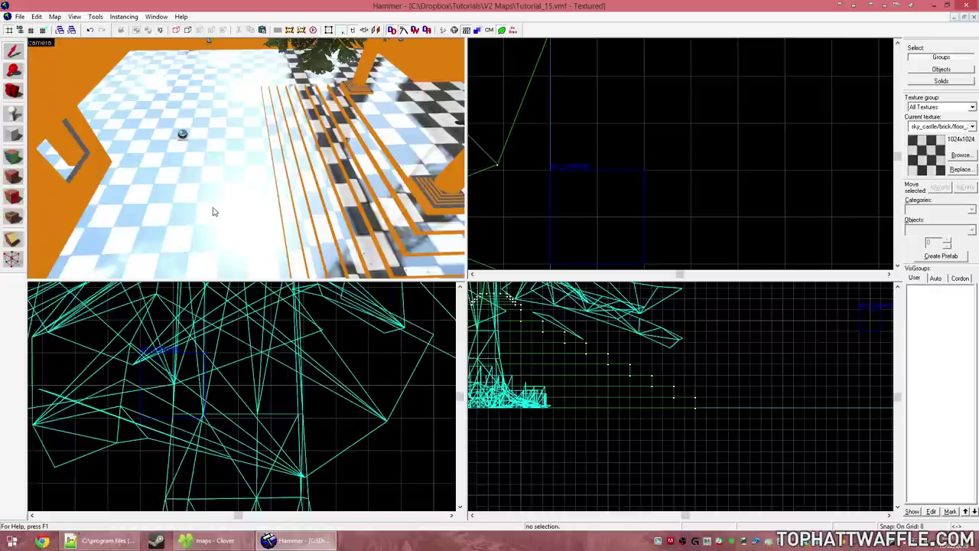
- Examine the reflections on the checkered floor around the steps and walls in the 3D camera view
key(z)
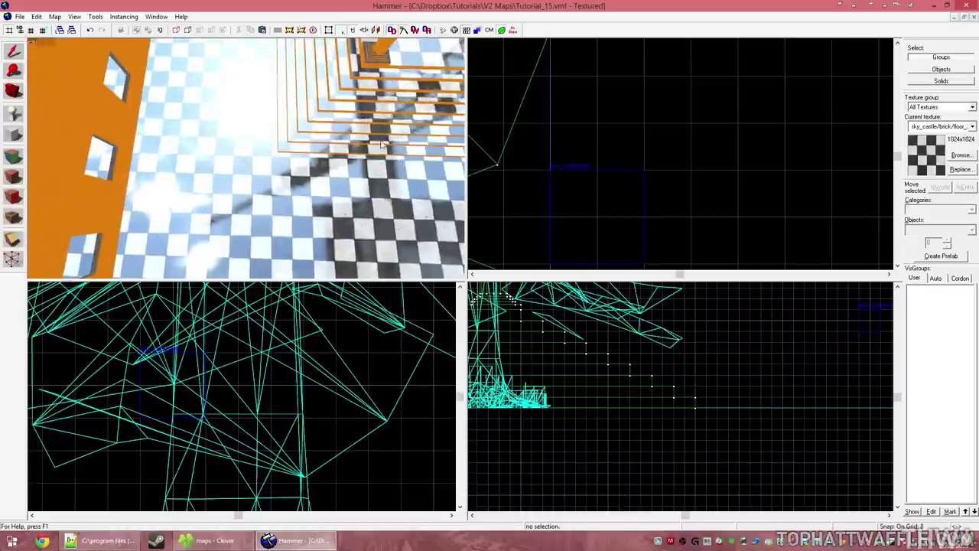
key(z)
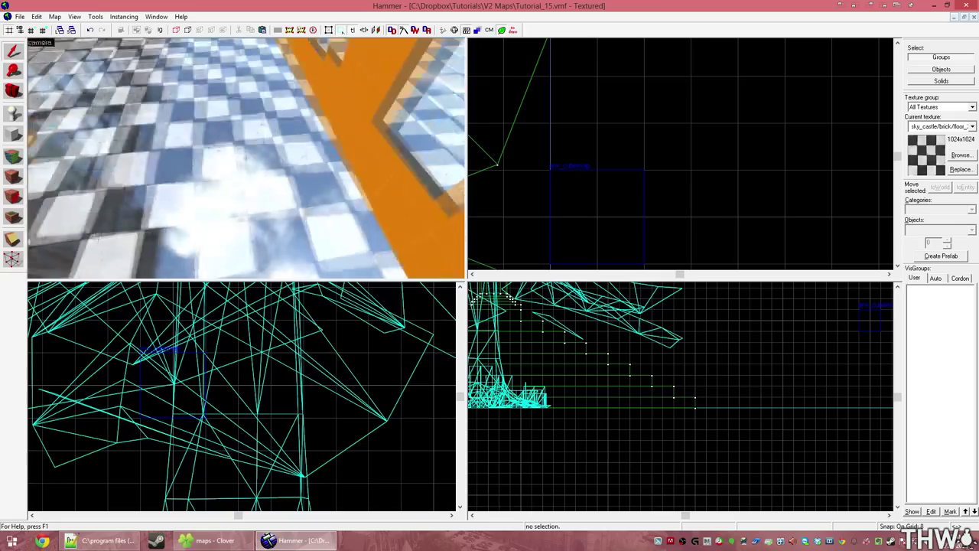
key(z)
key(a)
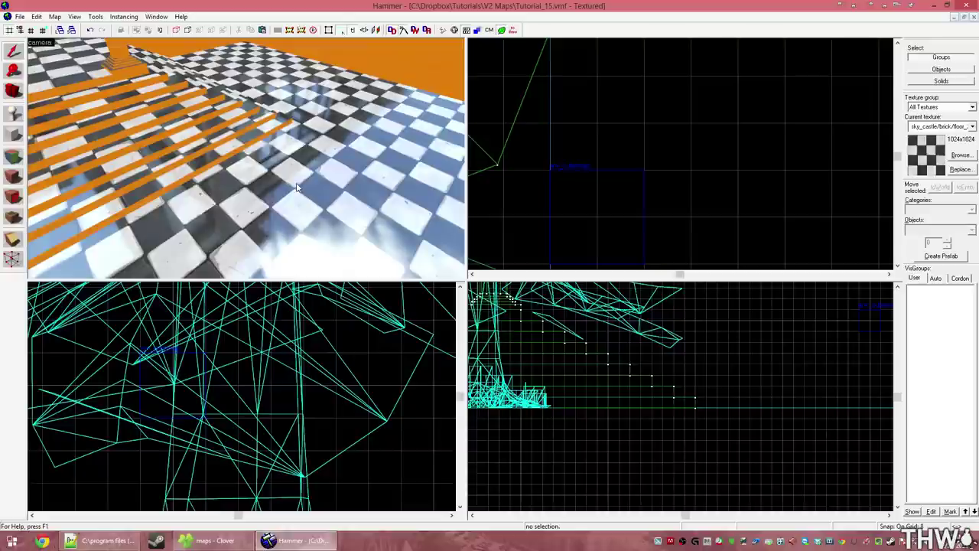
- Compile and run the map in Counter-Strike: Global Offensive, and walk across the checkered floor to inspect its reflections
key(F9)
key(Return)
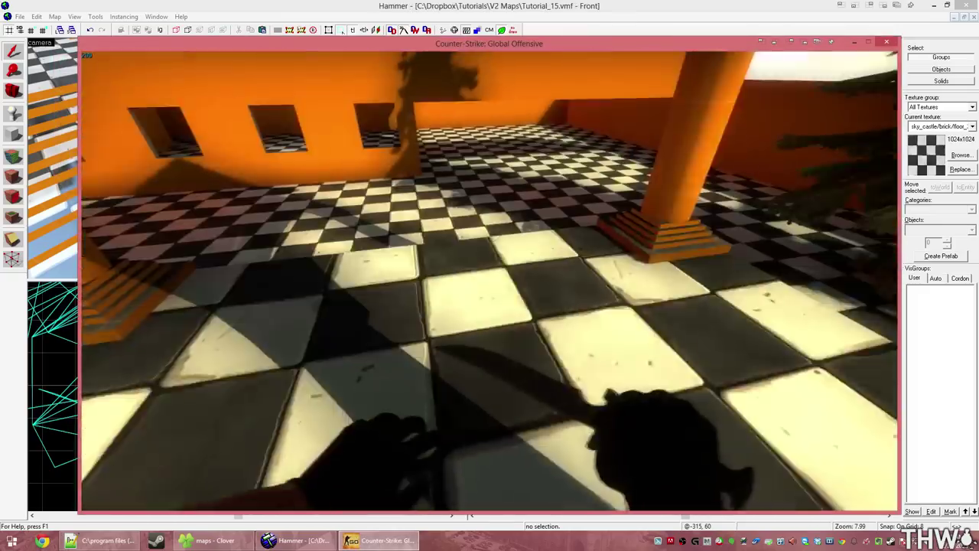
key(w)
mouse_move(490, 276)
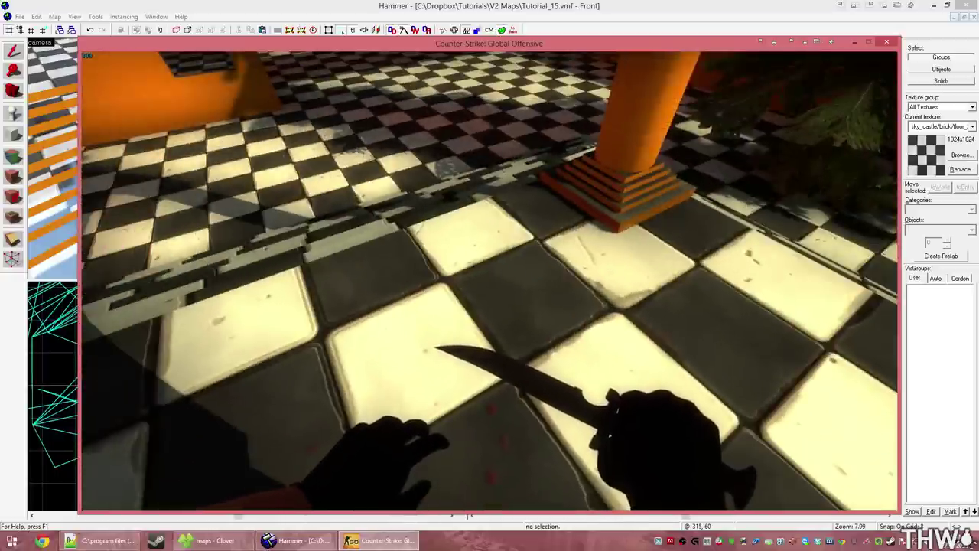
key(w)
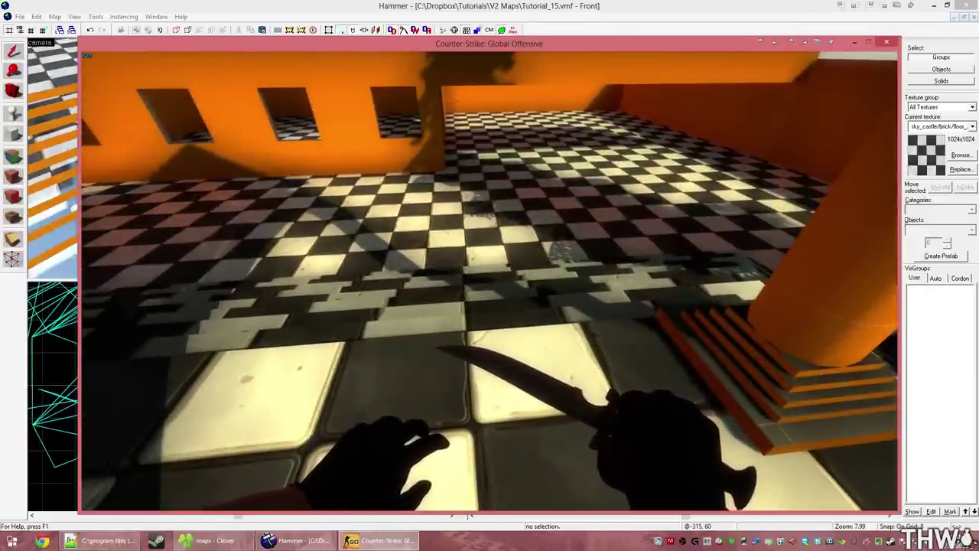
- Run the console command give weapon_awp, inspect the AWP's reflections in game, and switch back to the knife
key(grave)
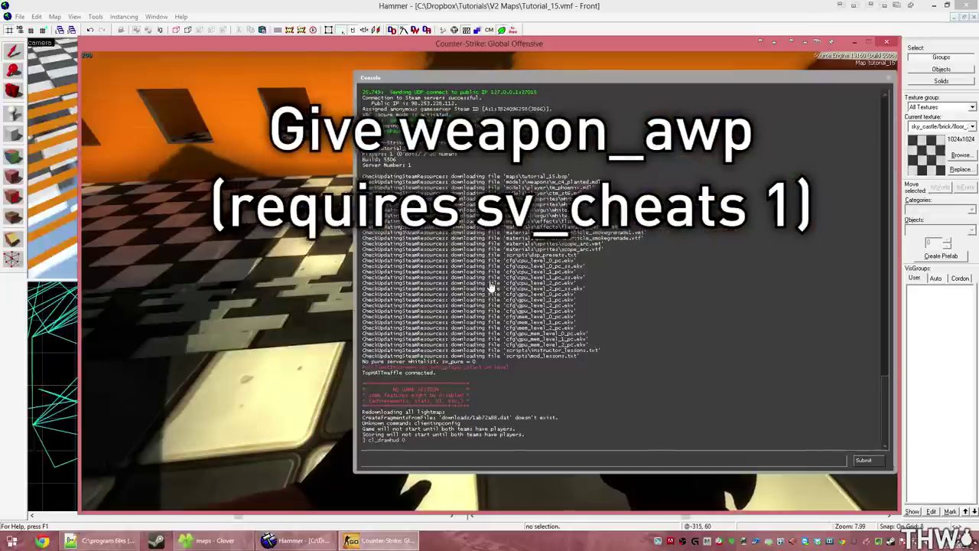
text(give weapon_a)
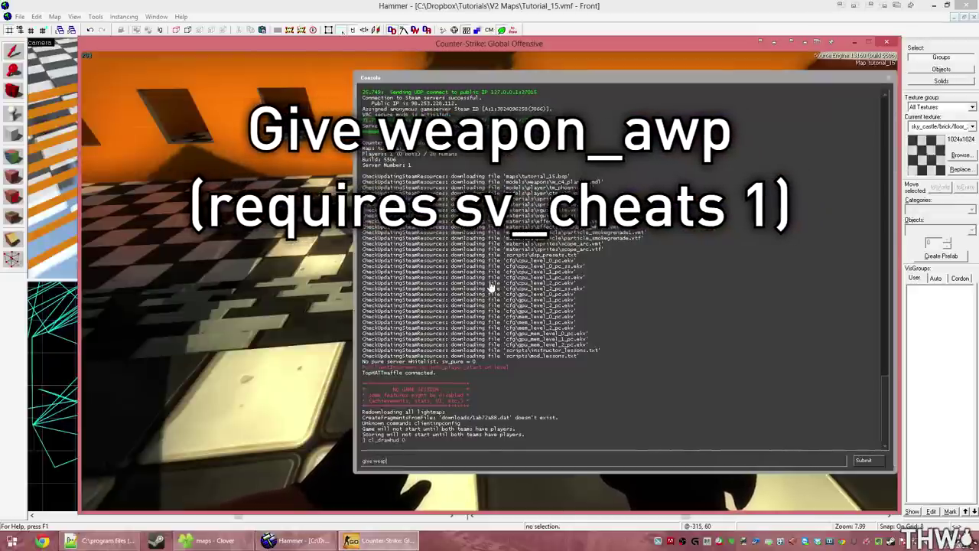
text(wp)
key(Return)
key(grave)
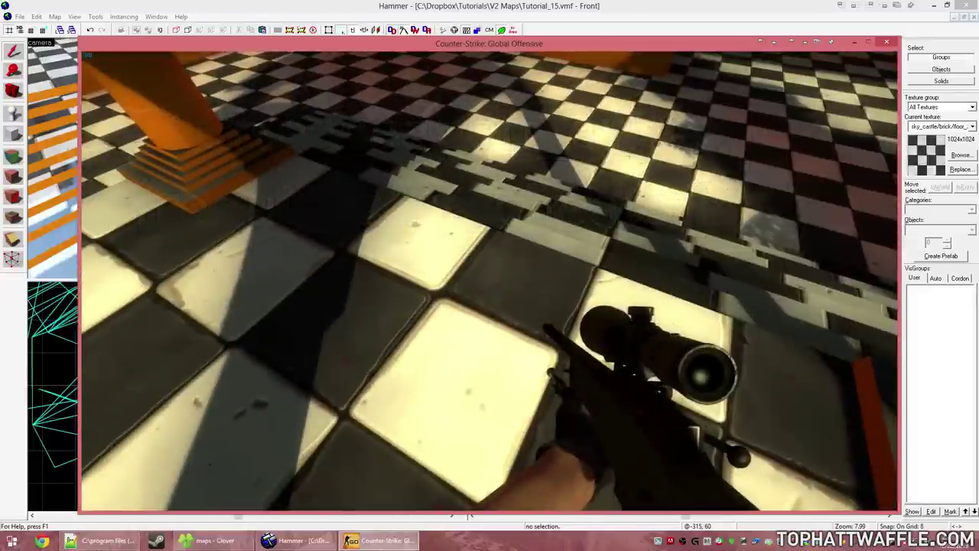
key(3)
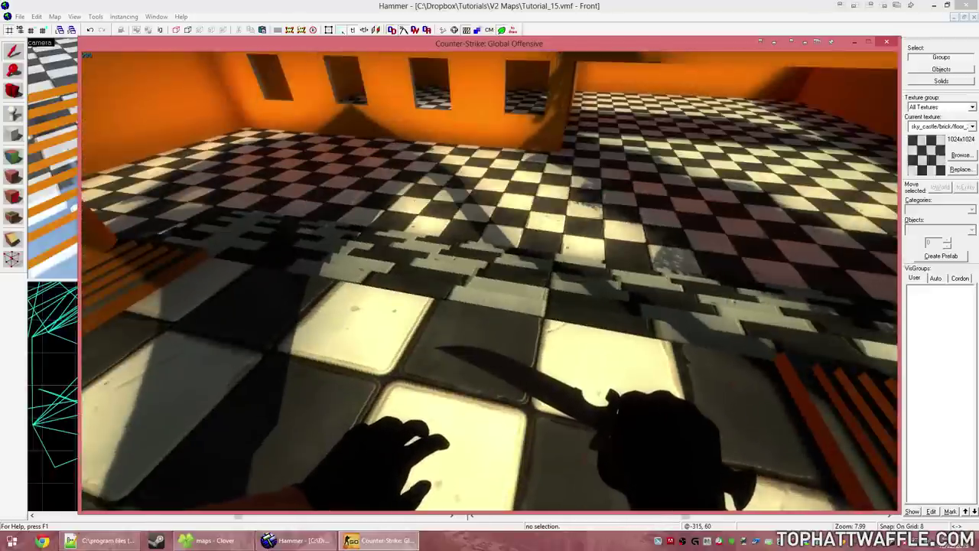
- Generate the map's cubemaps with the console command buildcubemaps and rejoin the game in the reloaded map
key(grave)
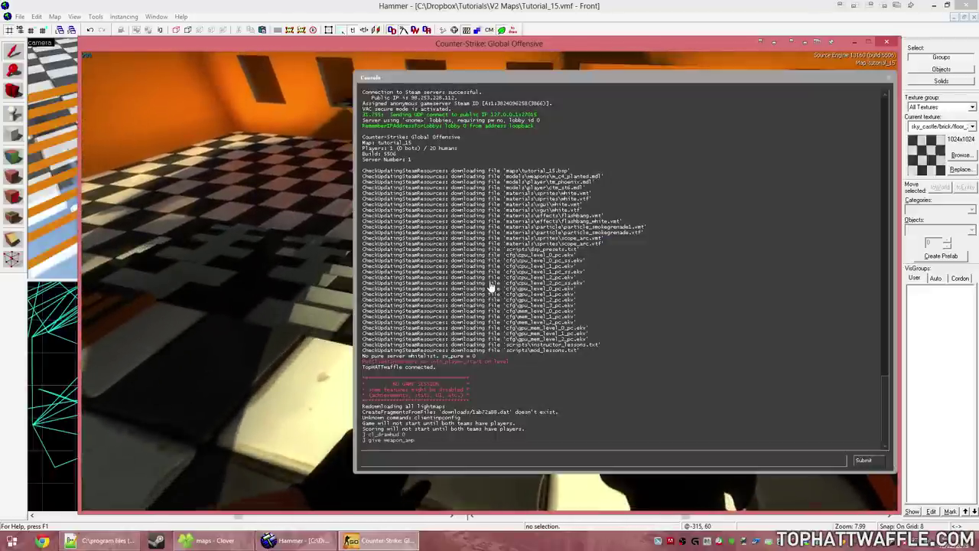
text(buildcubemaps)
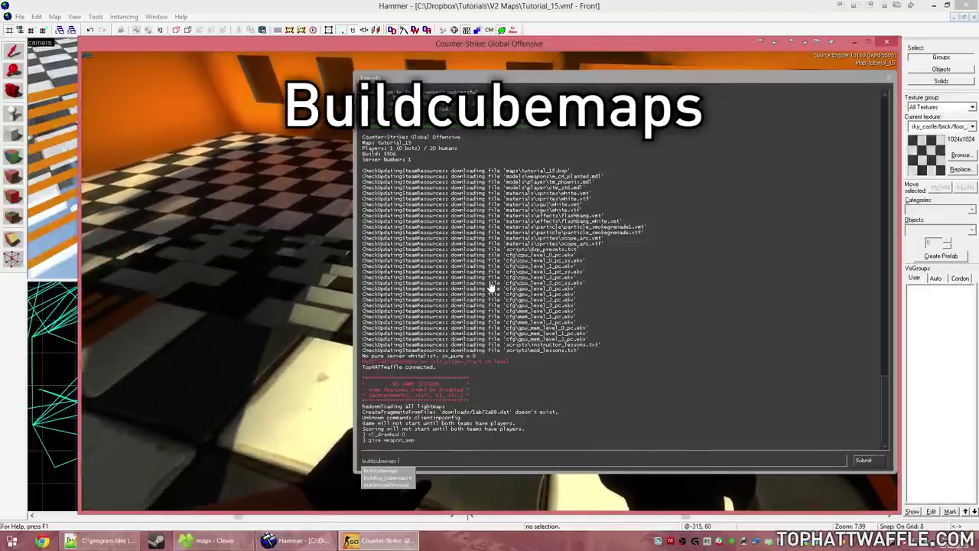
key(Return)
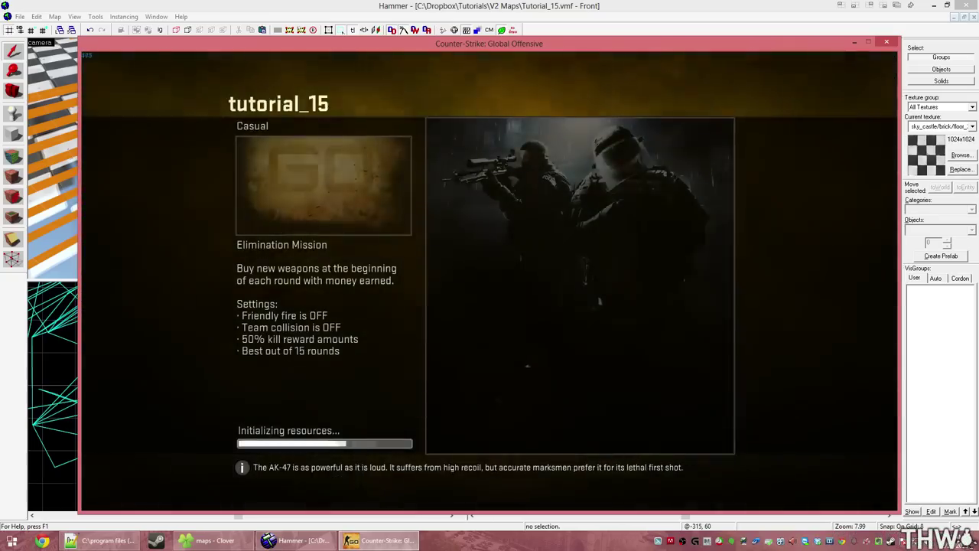
click(601, 371)
- Run the console command give weapon_awp in the reloaded map and equip the AWP
key(grave)
key(grave)
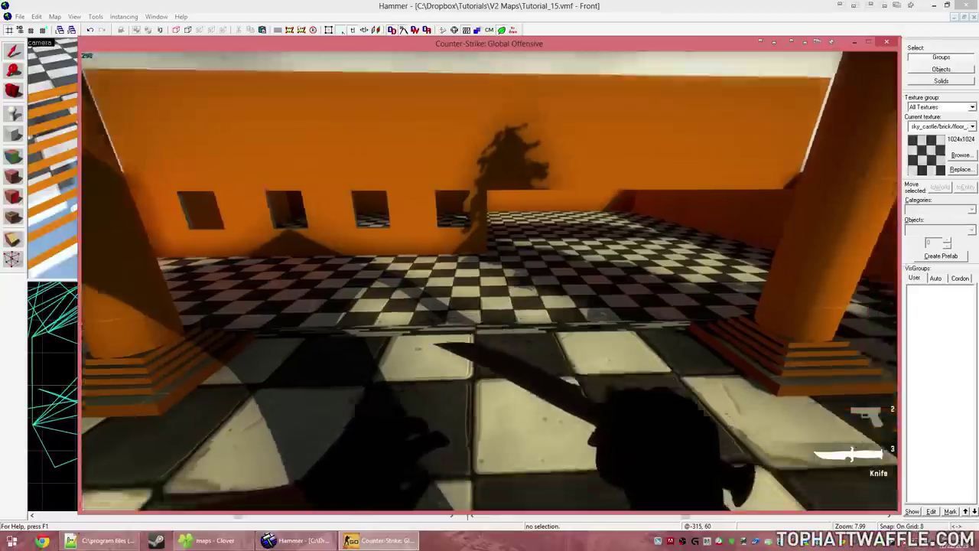
key(grave)
key(grave)
key(1)
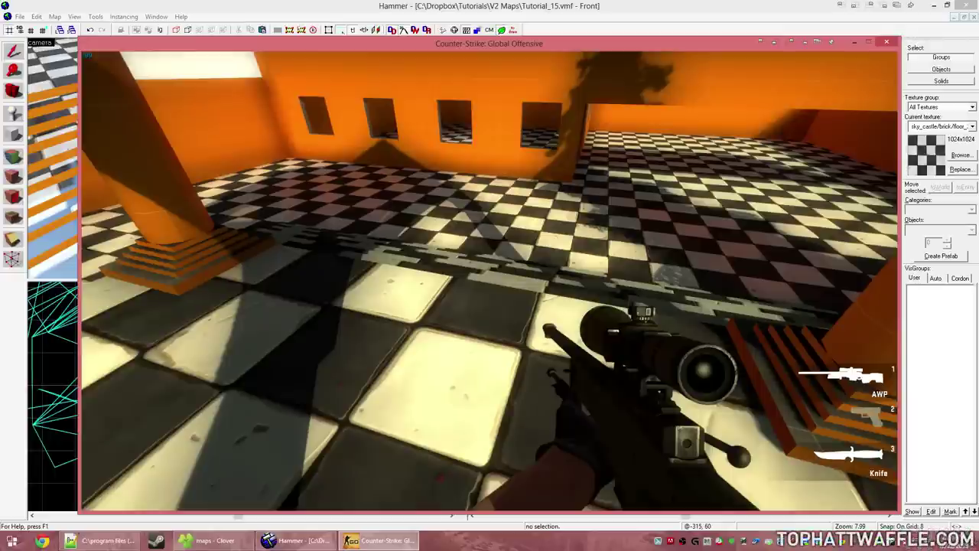
- Enter the console command bind i "mat_reloadallmaterials" and close the console
key(grave)
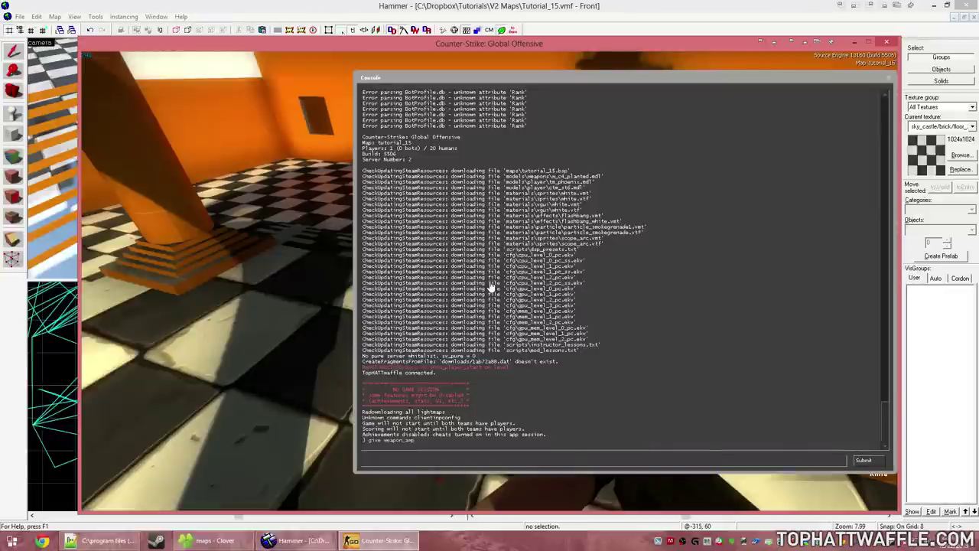
text(mat_reloadallcustommaterials)
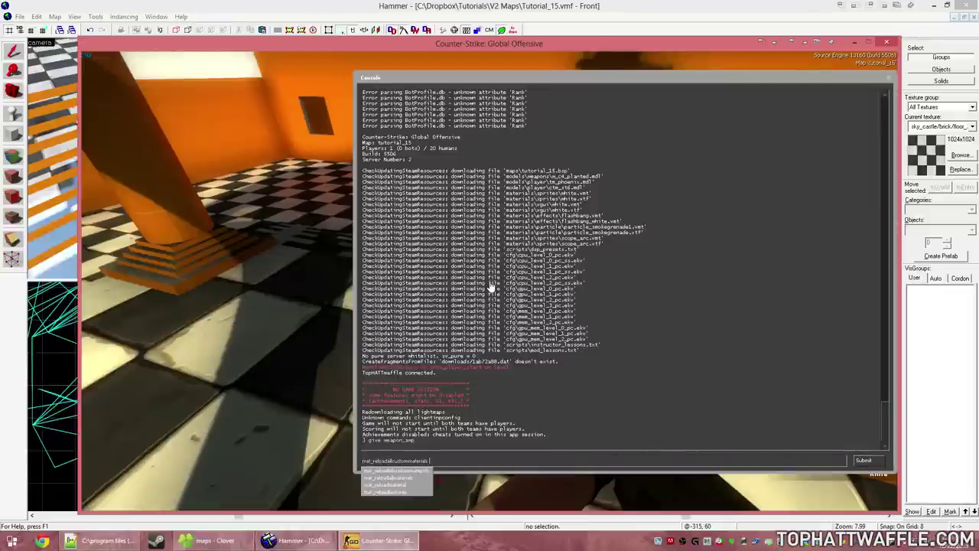
key(Down)
text(")
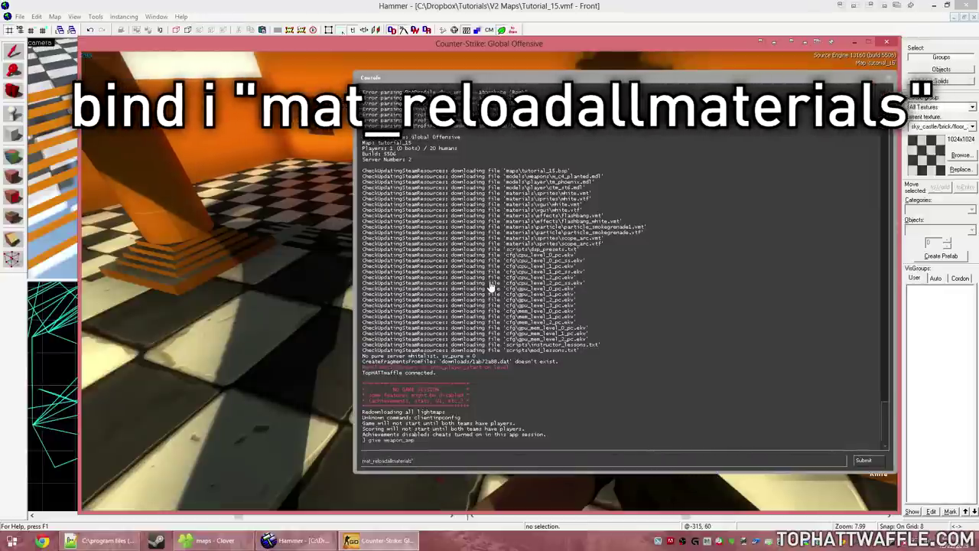
key(Home)
text(")
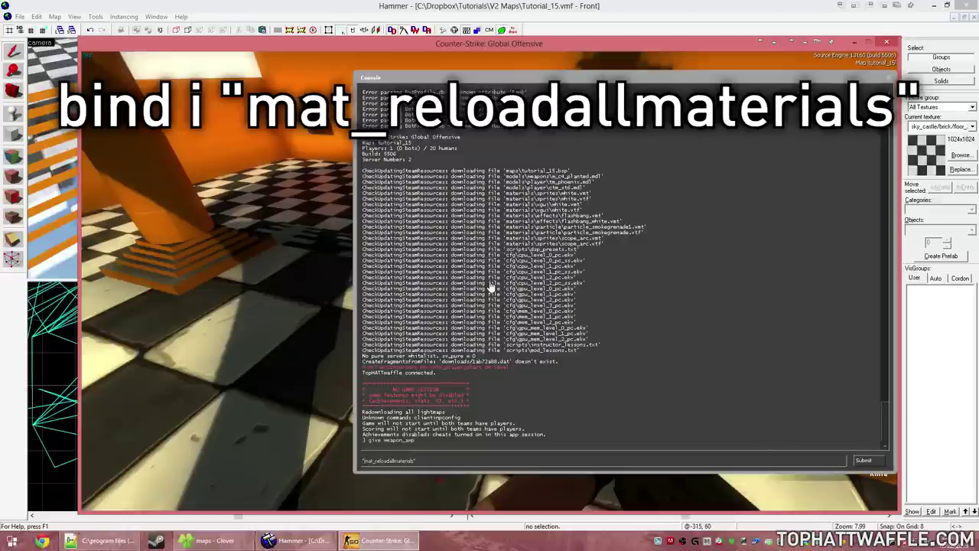
text(bind i)
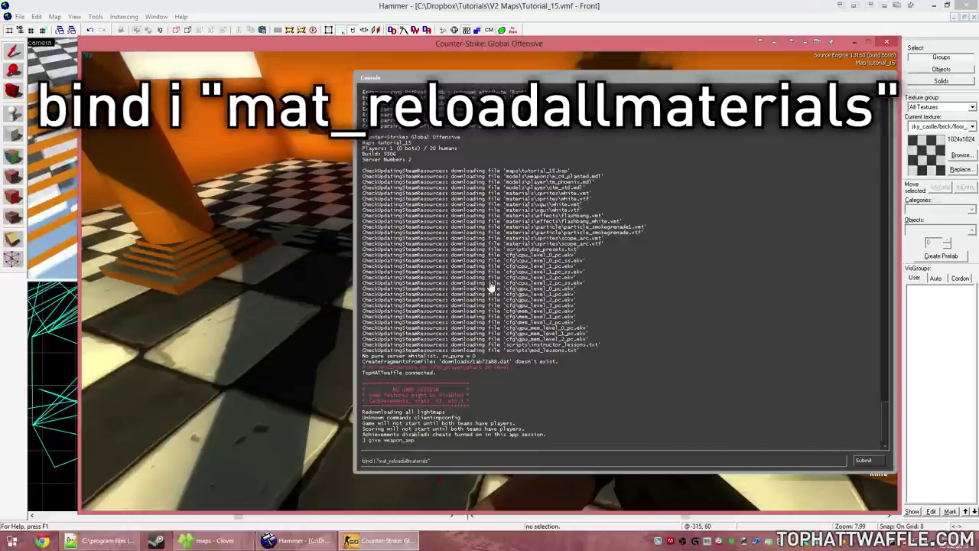
key(Return)
key(grave)
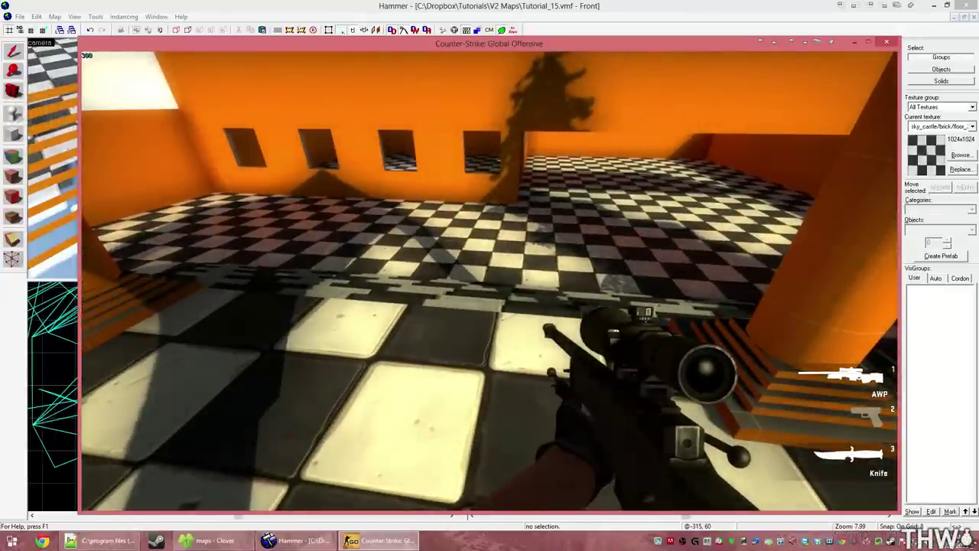
- Equip the knife, minimize the game window to get to Hammer, and bring the game back up
key(3)
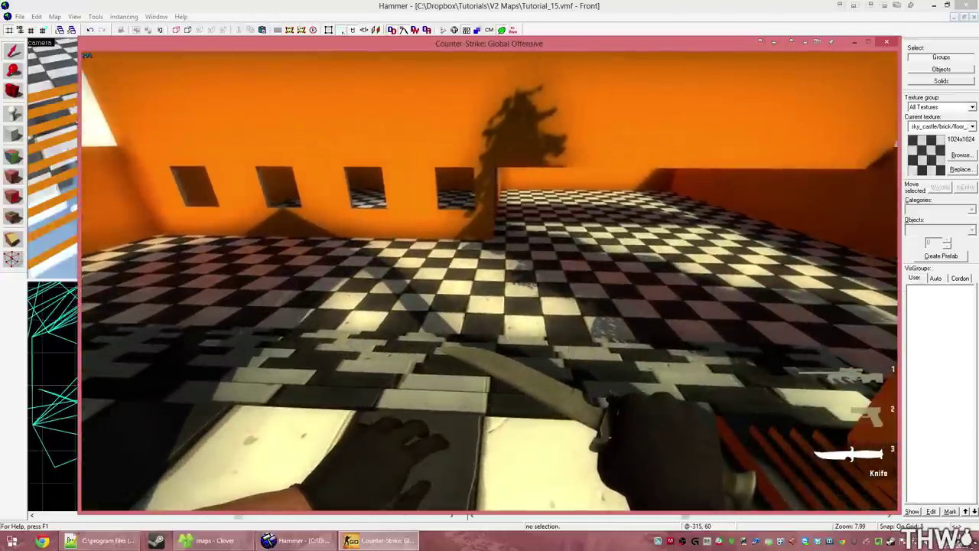
key(super)
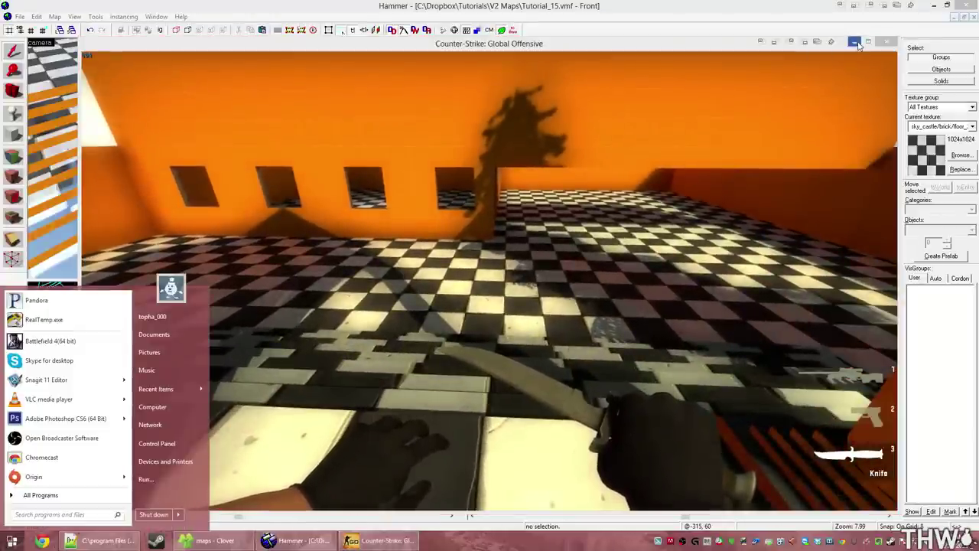
click(854, 42)
click(379, 540)
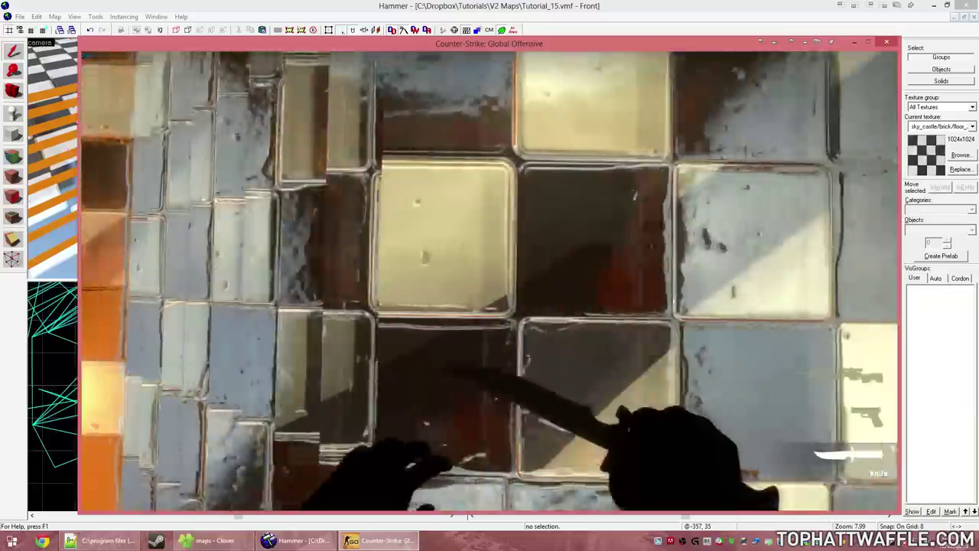
- Walk across the outdoor floor and through the lit indoor room to examine the checkered tiles' reflections with different weapons
key(space)
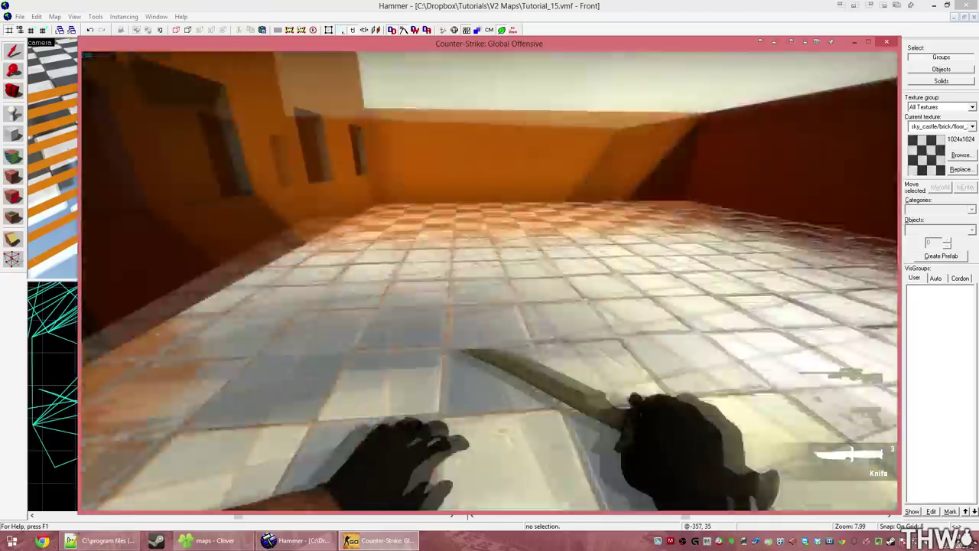
key(w)
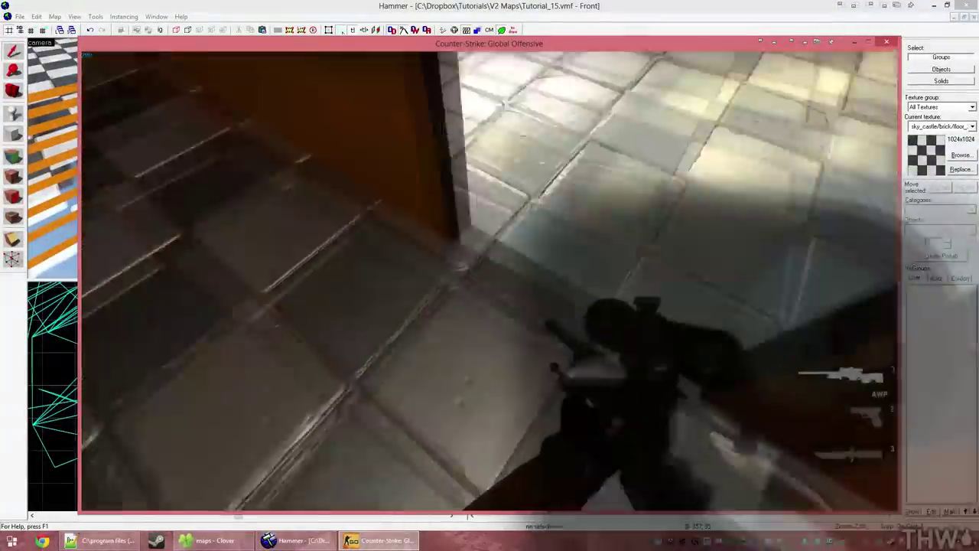
key(2)
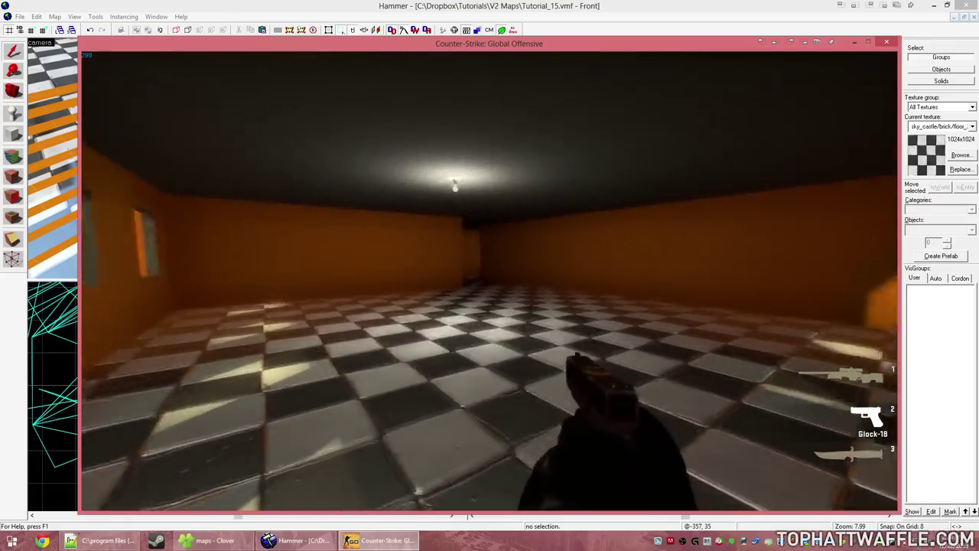
key(w)
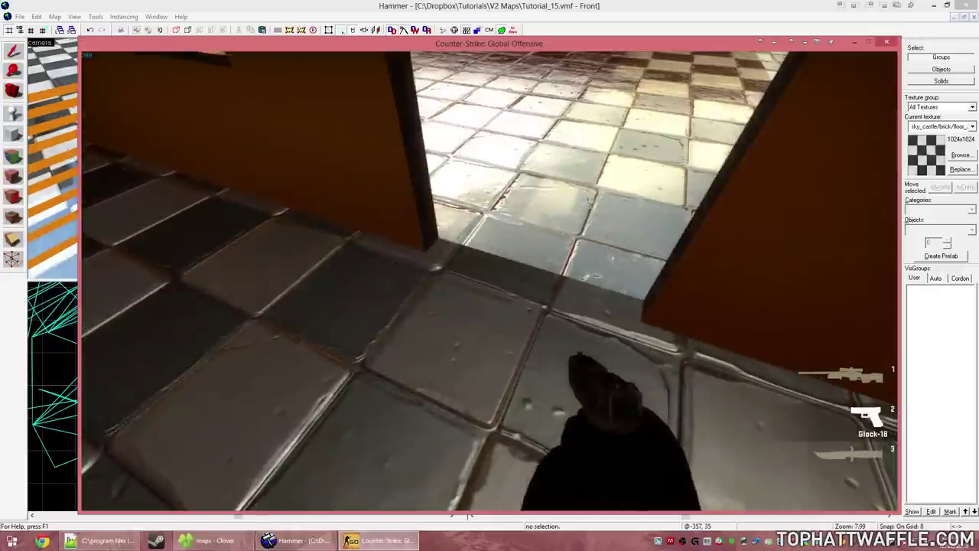
key(w)
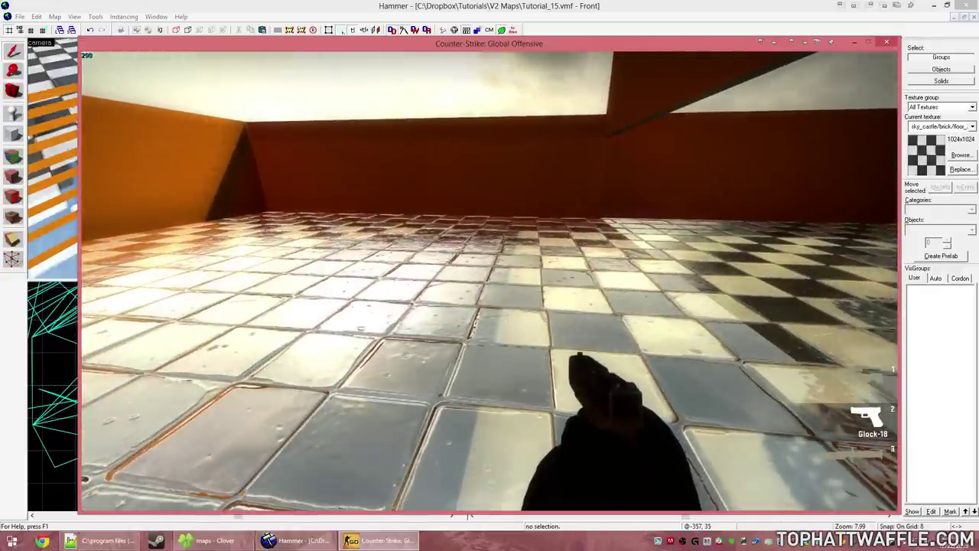
key(3)
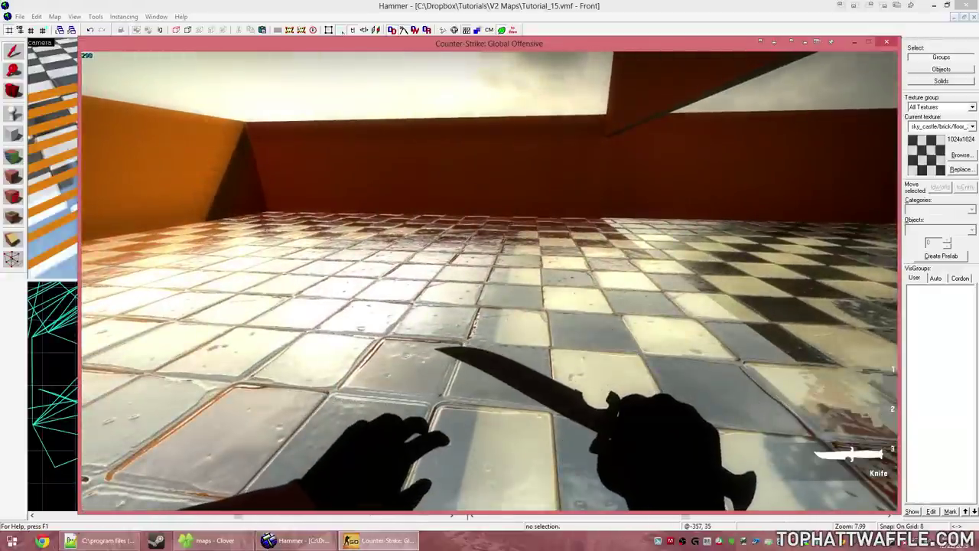
- In Hammer, review the env_cubemap's Cubemap Size and Brush faces properties, close them without changes, and clear the selection
key(grave)
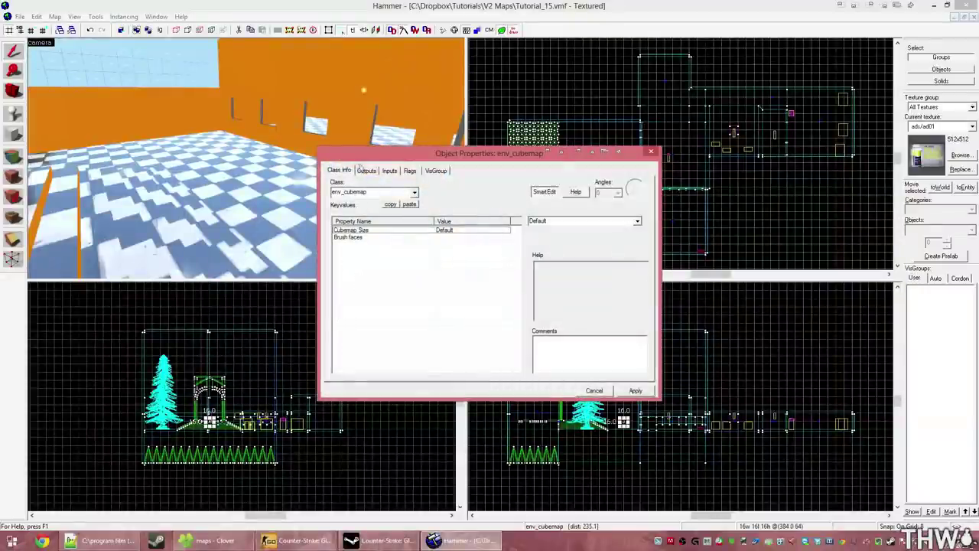
drag(367, 160, 432, 165)
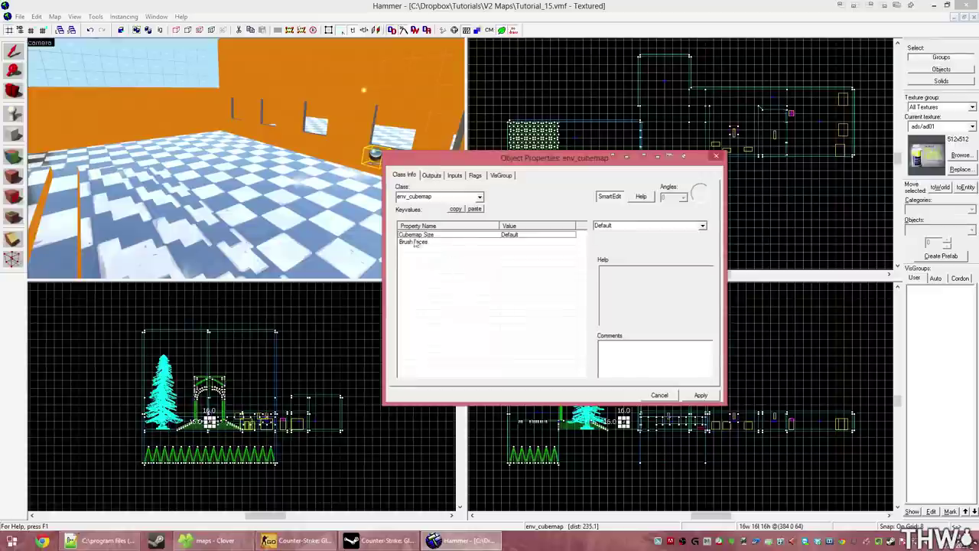
click(702, 226)
click(702, 226)
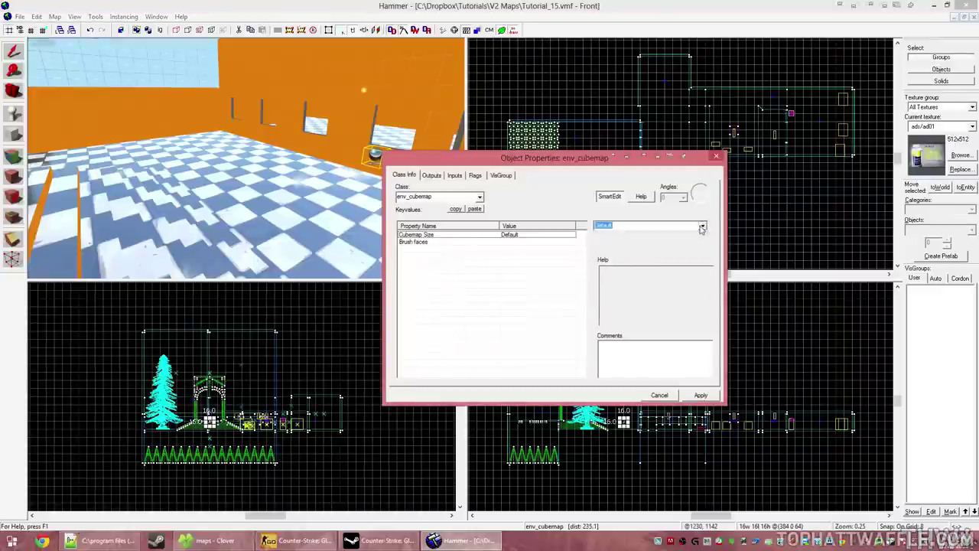
click(501, 242)
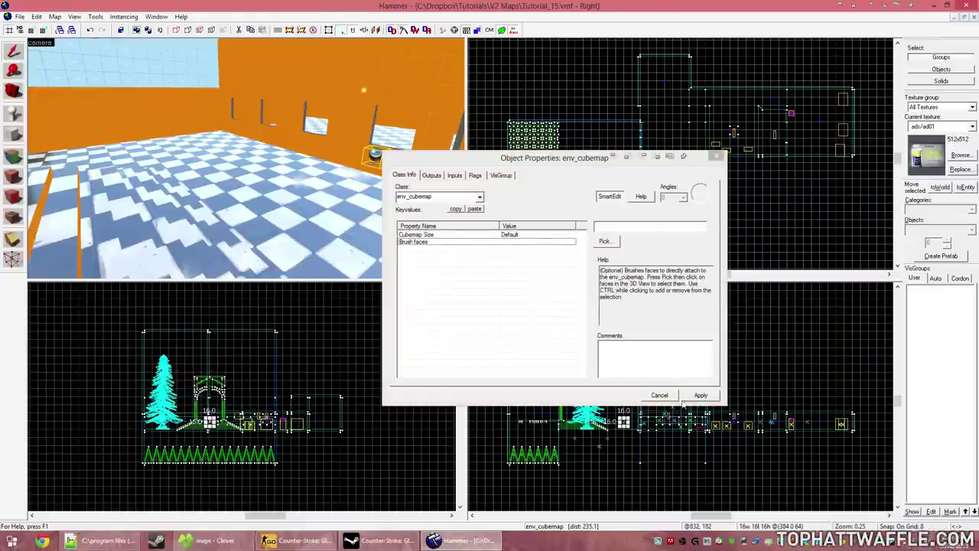
click(659, 395)
click(713, 205)
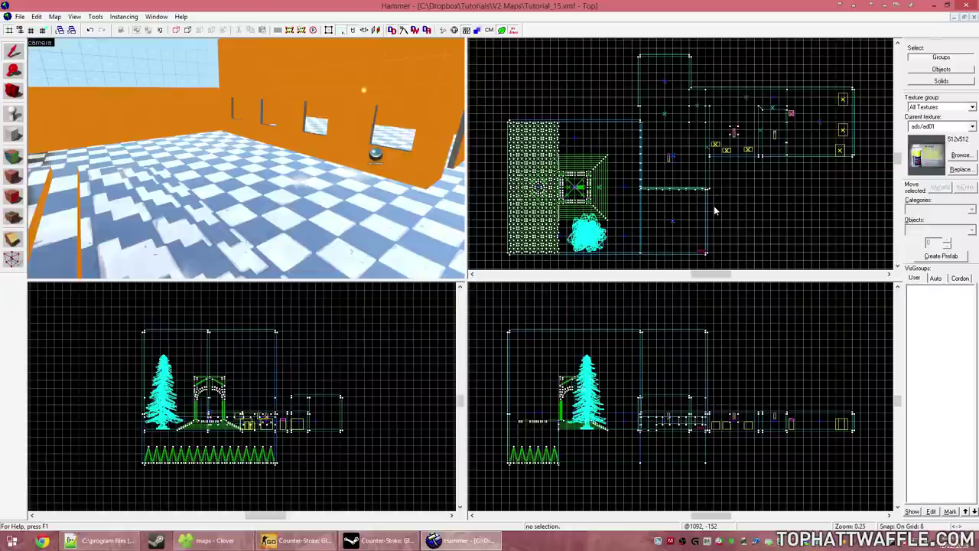
- Return to Counter-Strike: Global Offensive, walk through the indoor rooms and out to the arch steps inspecting floor reflections, and release the game's focus
click(329, 540)
key(grave)
key(w)
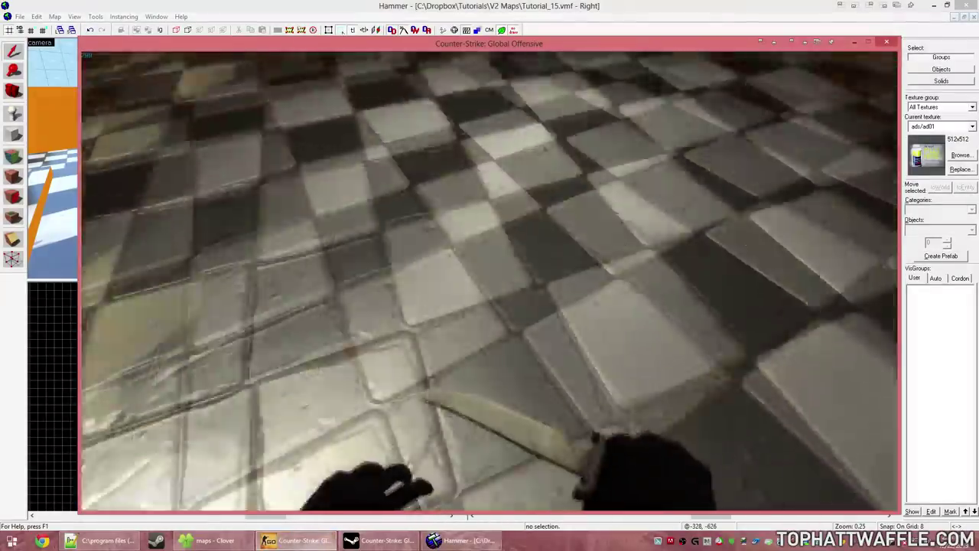
key(w)
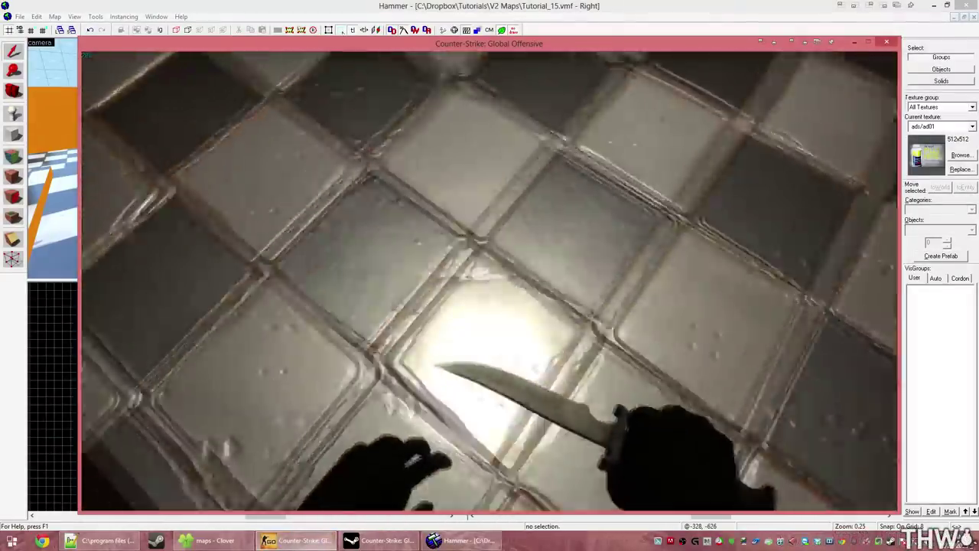
key(w)
key(w)
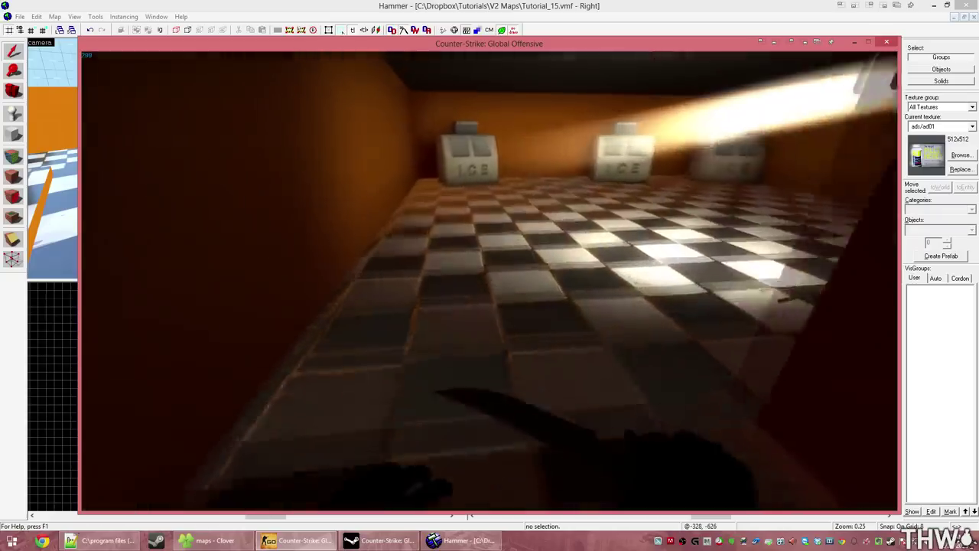
key(w)
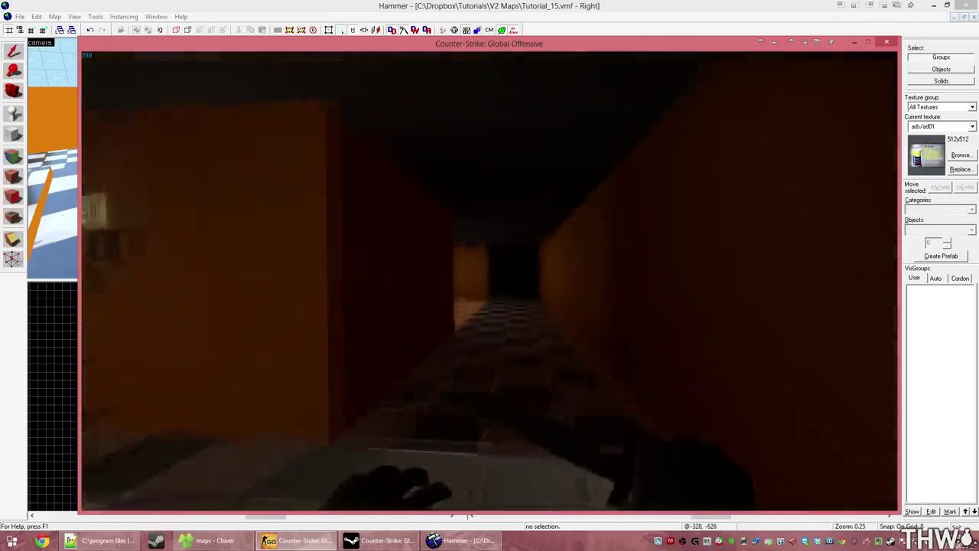
key(w)
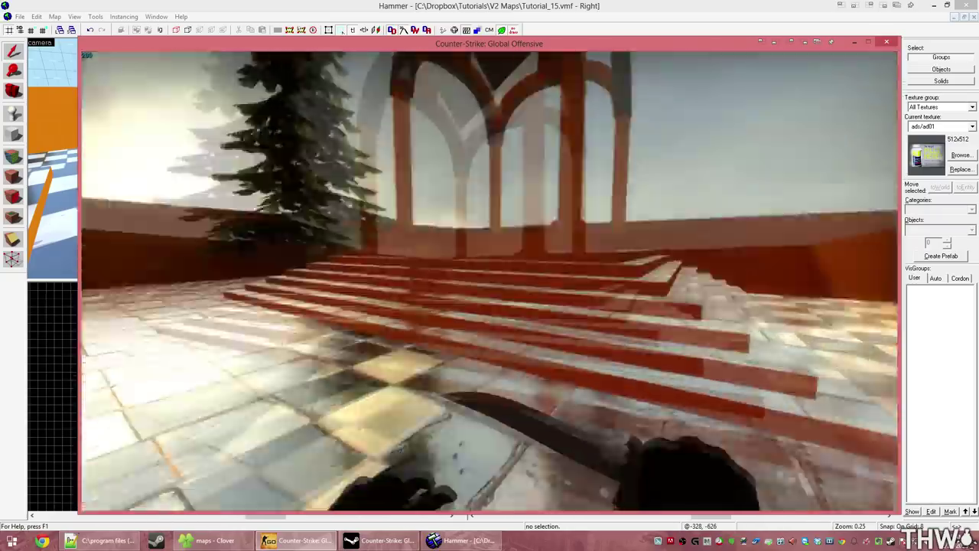
key(super)
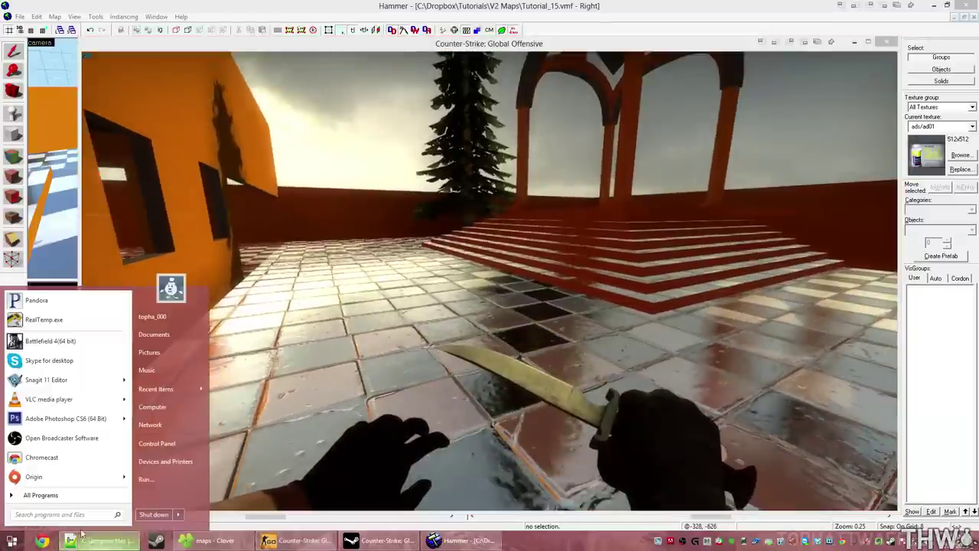
- Bring up floor_2.vmt in Notepad++ and move its window so the game's floor stays in view
click(104, 540)
drag(557, 247, 585, 71)
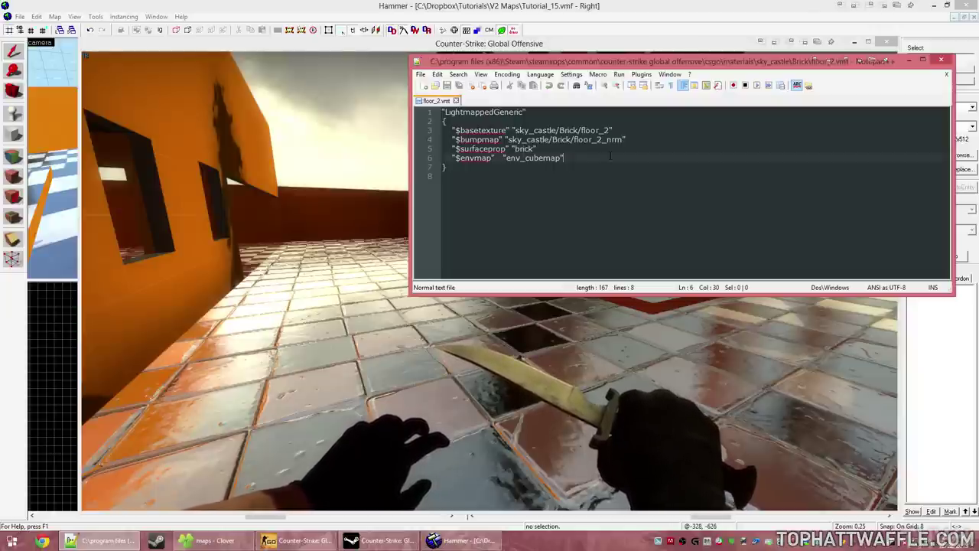
drag(564, 62, 587, 15)
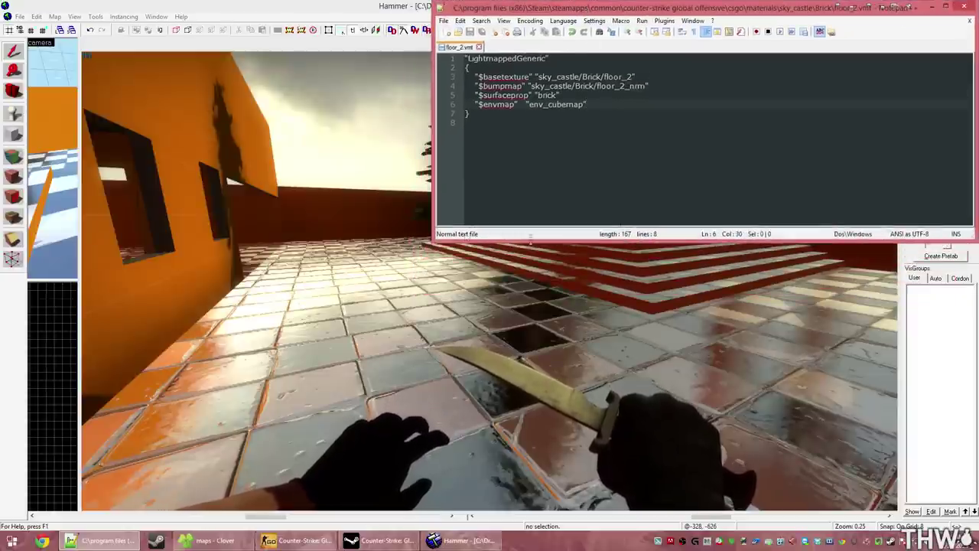
- Add the line "$envmaptint" "[1 1 1]" below the $envmap entry in floor_2.vmt
key(Return)
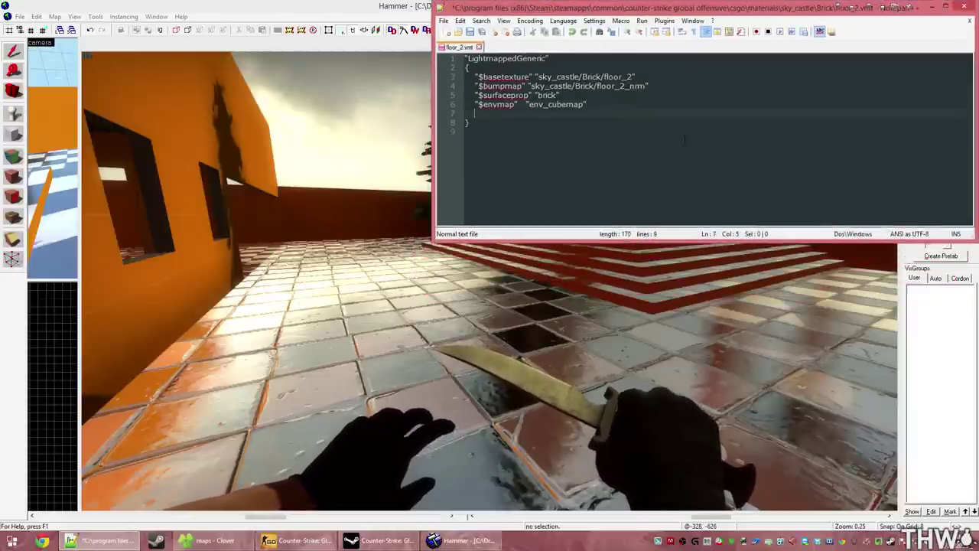
text("Envmap)
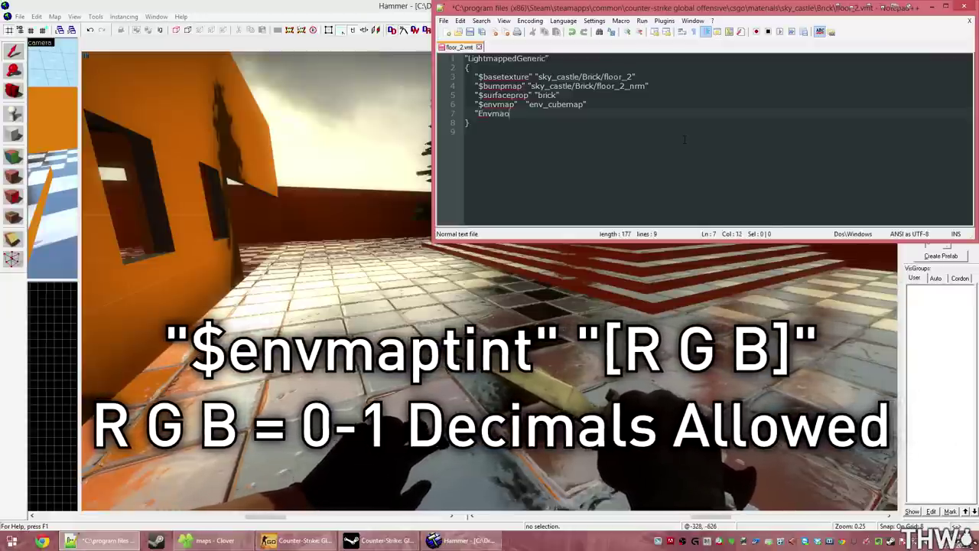
text(vmaptint")
key(Tab)
text(")
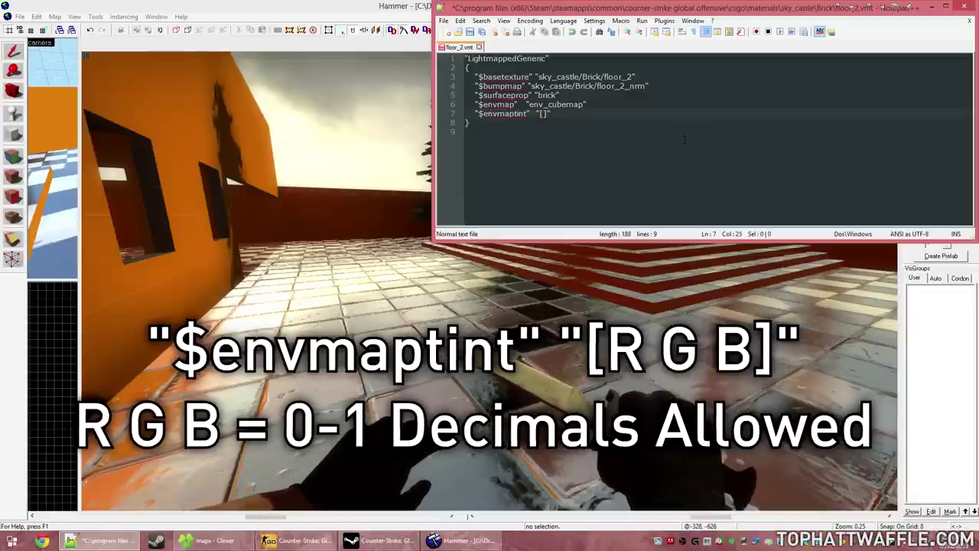
key(alt+Tab)
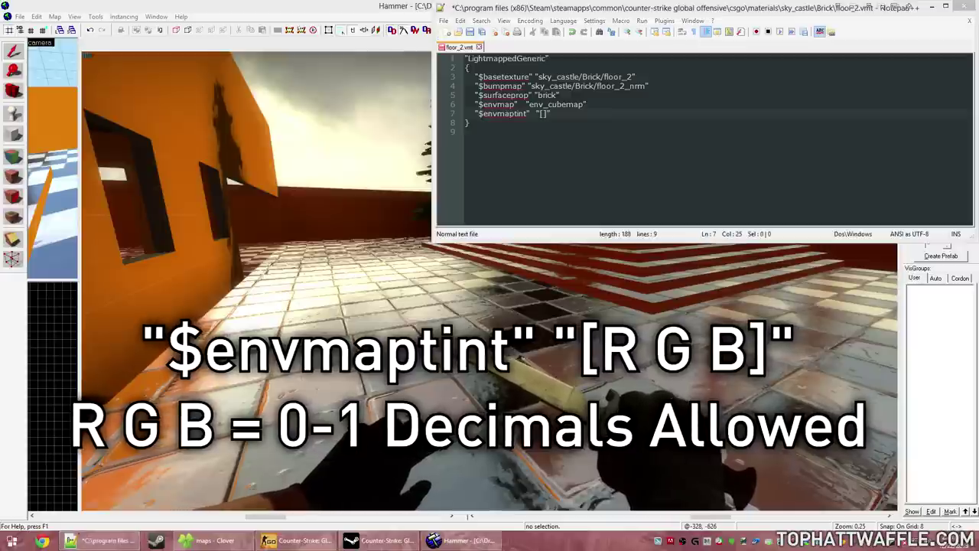
key(alt+Tab)
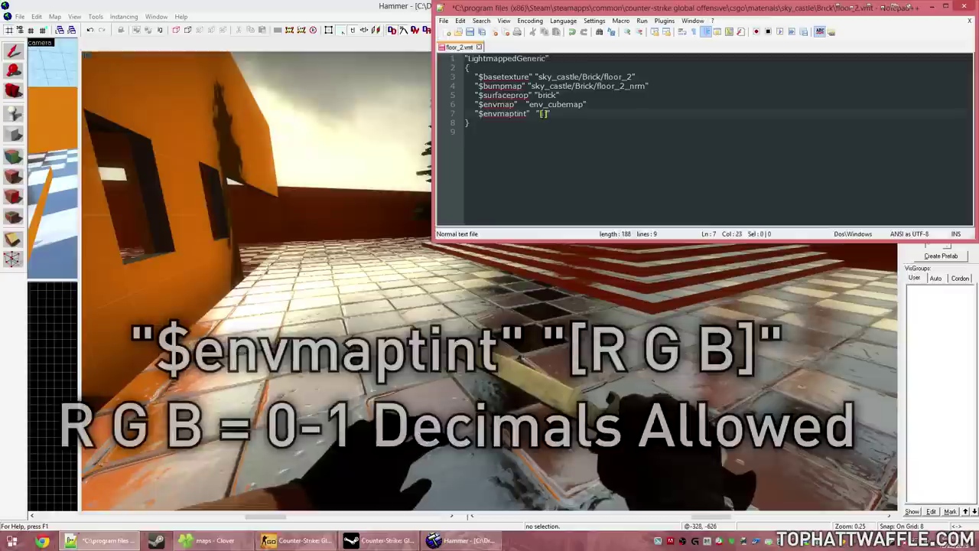
key(Left)
key(Left)
text(1 1 1)
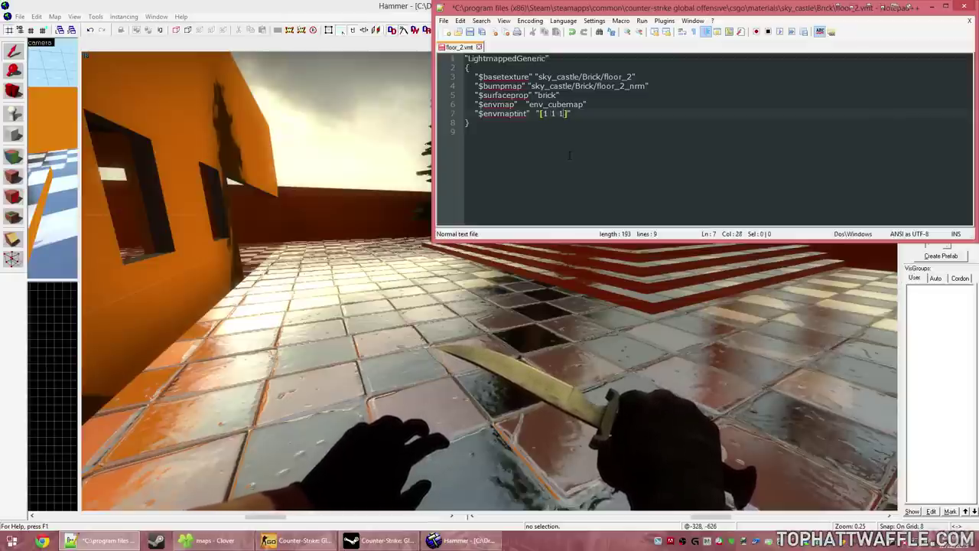
- Set $envmaptint to [1 0 0], save the VMT, and reload the materials in Counter-Strike: Global Offensive to view the tinted reflections
key(BackSpace)
key(Left)
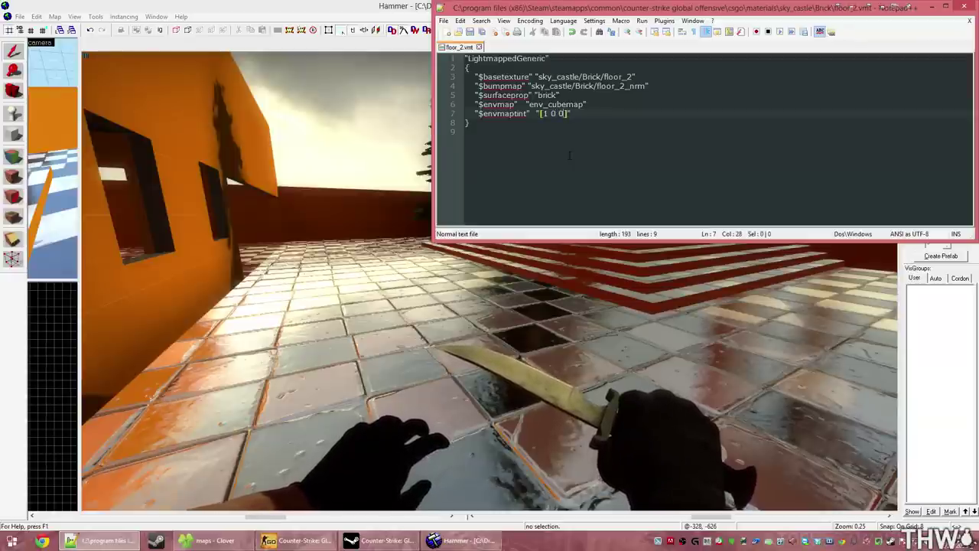
click(535, 306)
key(grave)
key(grave)
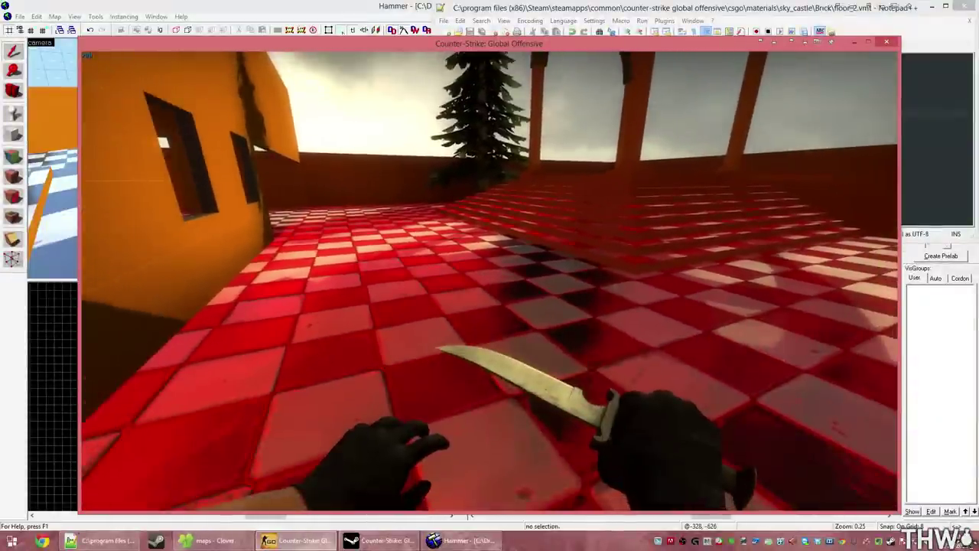
key(grave)
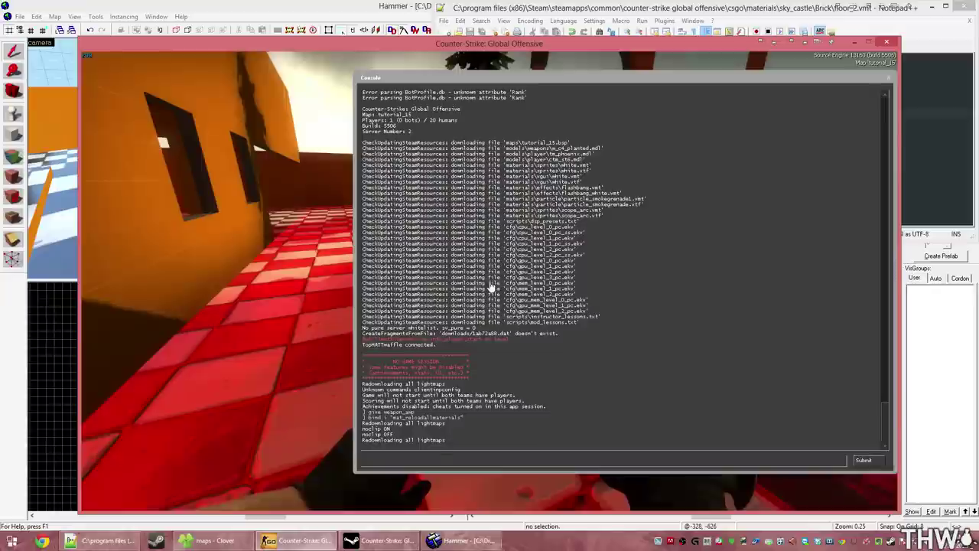
- Return to floor_2.vmt in Notepad++, set the $envmaptint value to [.2 .2 .2], and save the file
key(alt+Tab)
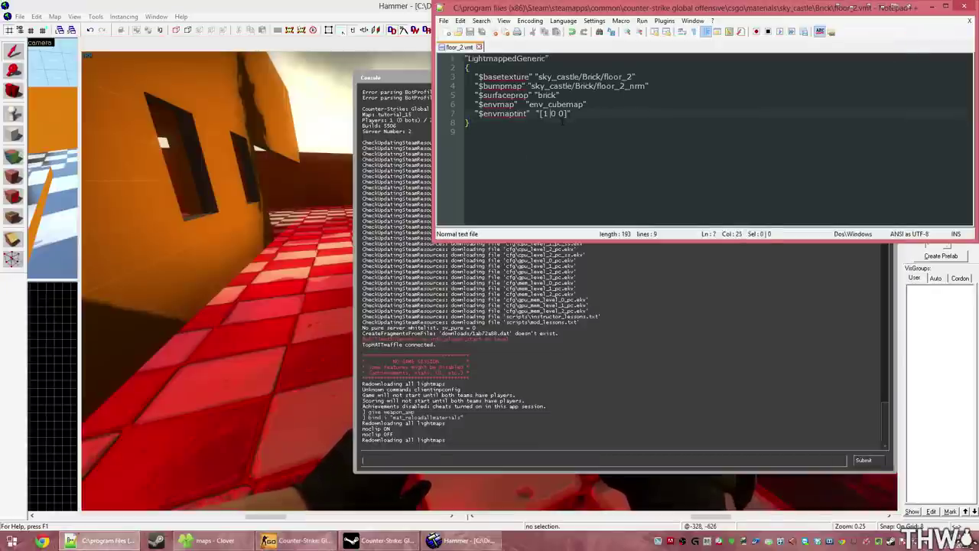
key(Delete)
key(BackSpace)
text(1)
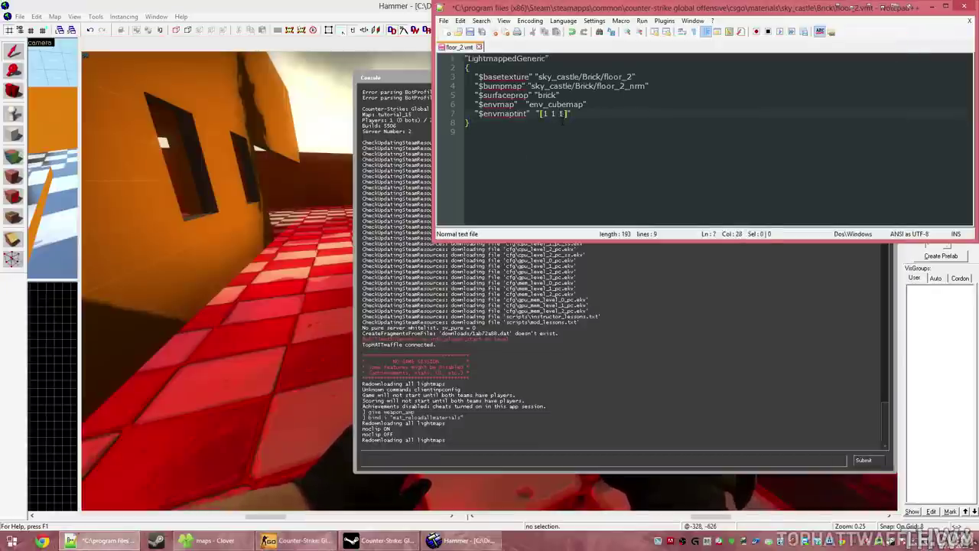
key(Left)
key(Left)
key(Left)
key(Left)
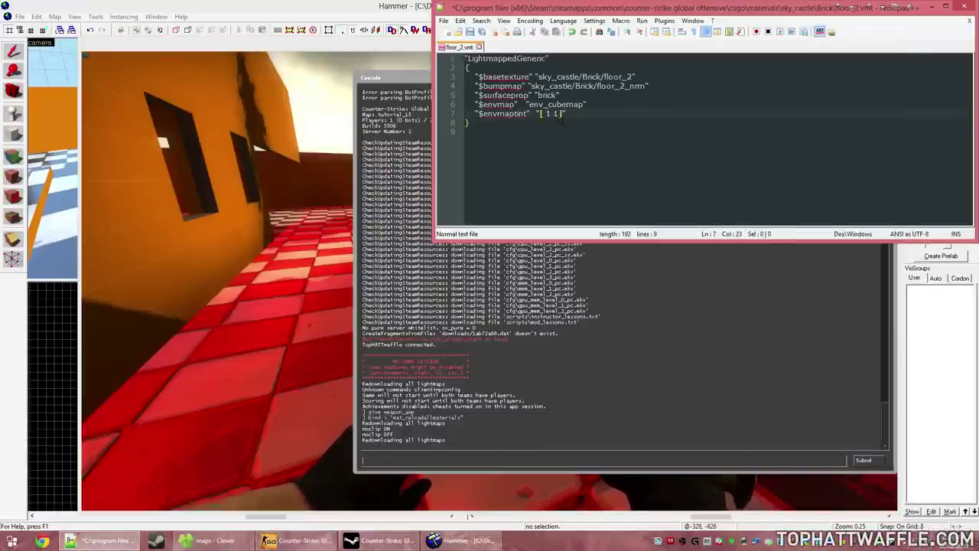
key(Right)
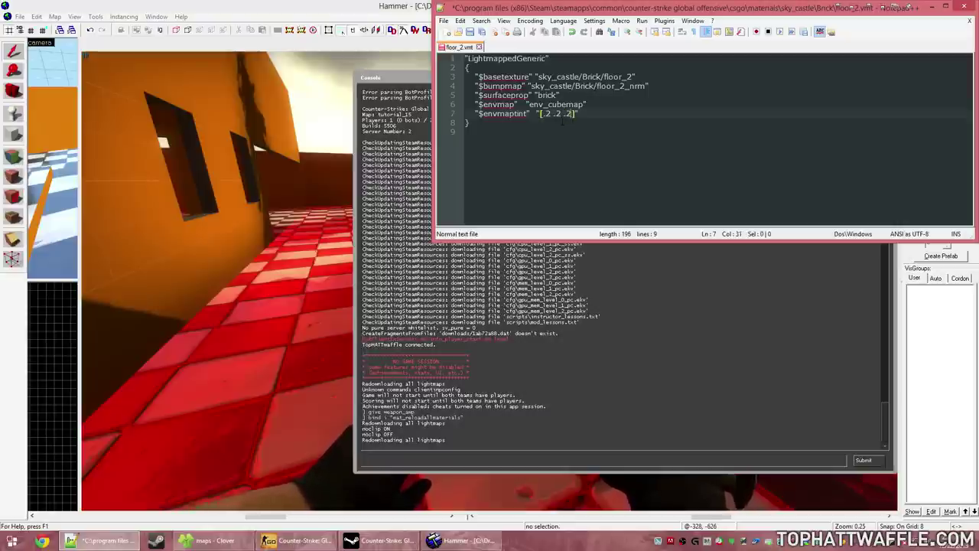
key(ctrl+s)
- In the game console, run bind i "mat_reloadallmaterials" again, then reload the materials and examine the floor reflections
click(483, 485)
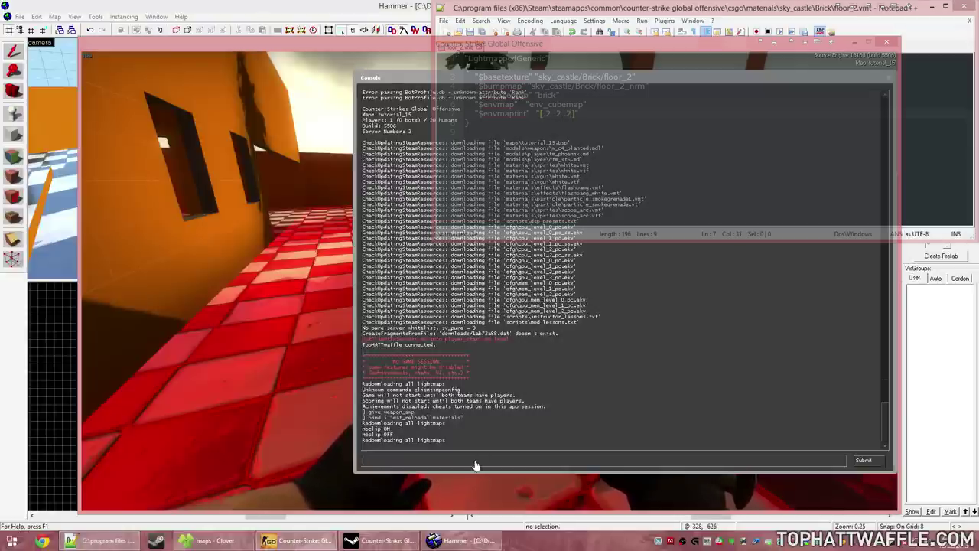
key(Return)
key(grave)
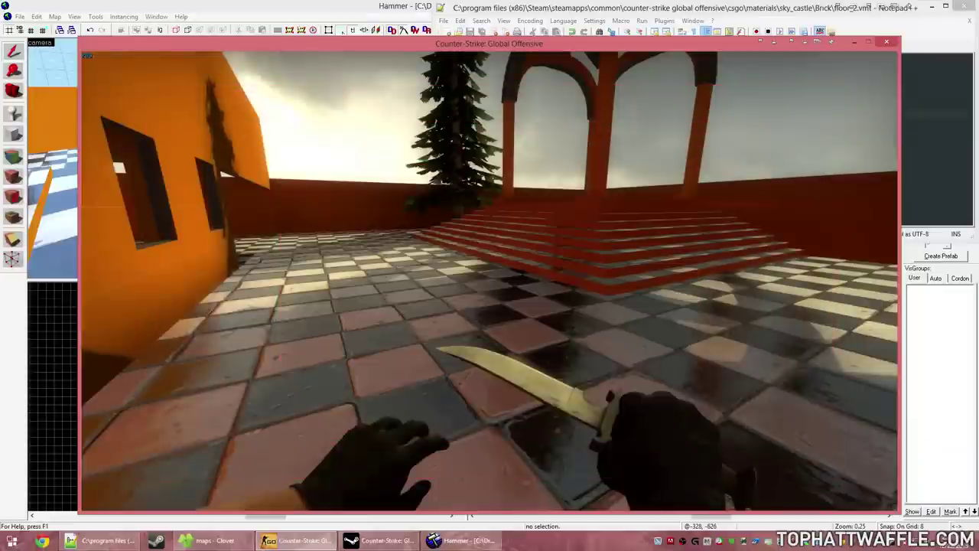
key(grave)
- Comment out the $envmaptint line with // in Notepad++, save it, and reload the materials in the game to compare the floor
key(alt+Tab)
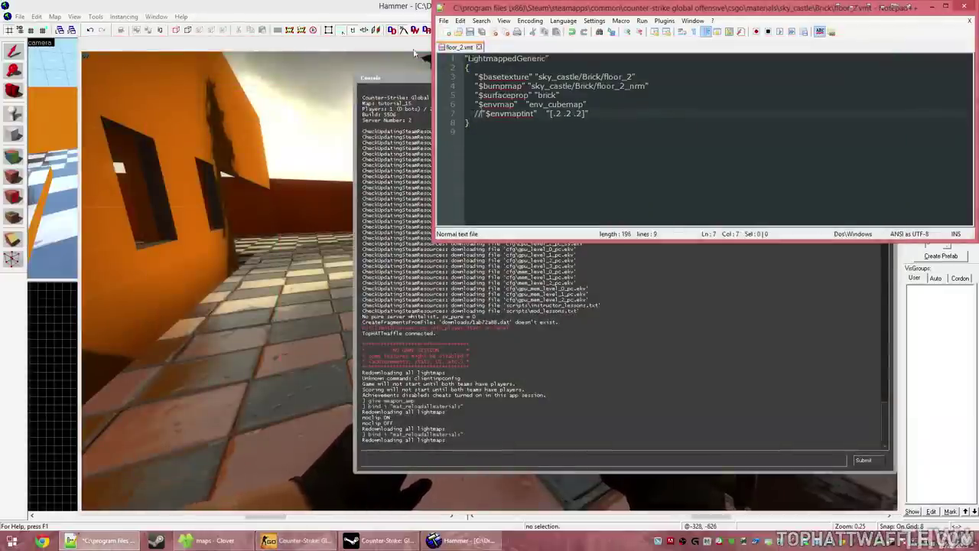
key(alt+Tab)
key(grave)
key(super)
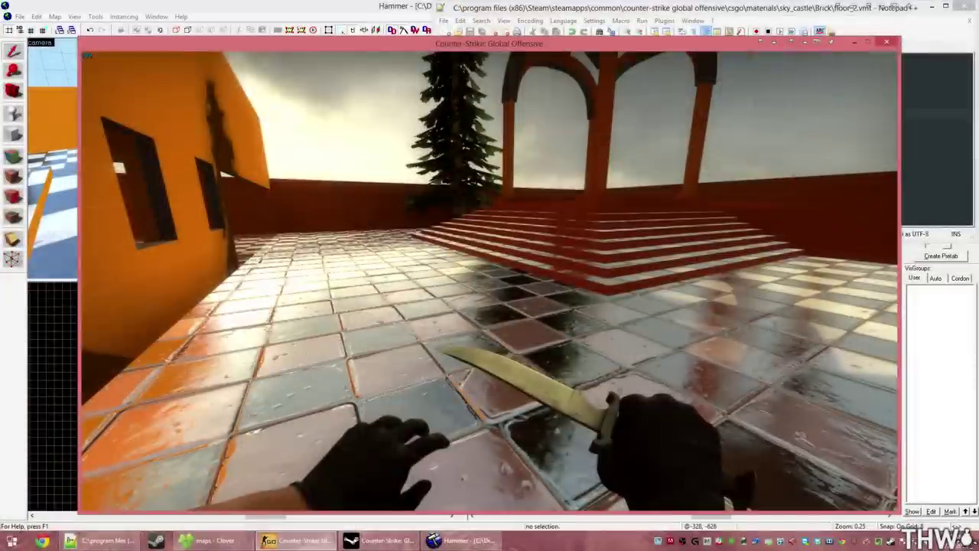
- Delete the commented-out $envmaptint line from floor_2.vmt in Notepad++ and save the file
key(grave)
click(930, 142)
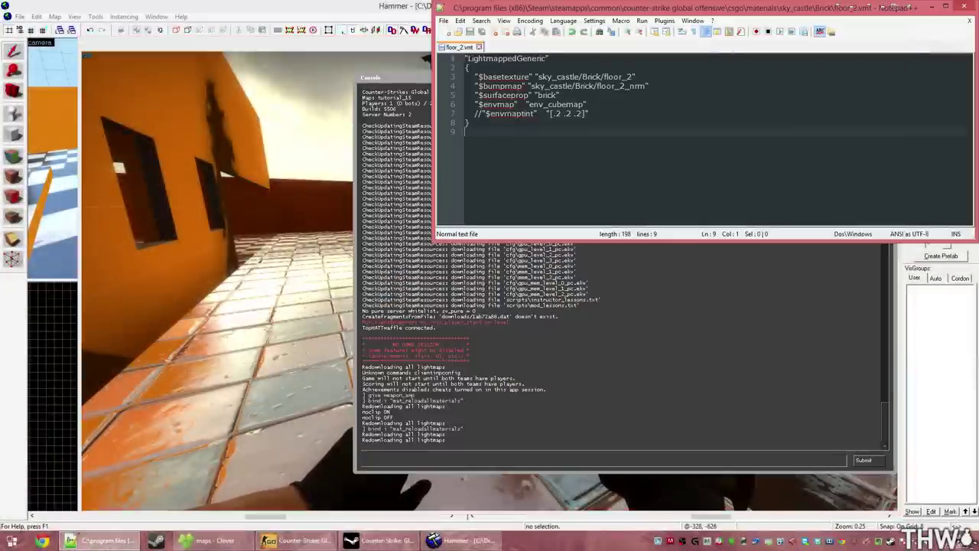
drag(590, 114, 465, 114)
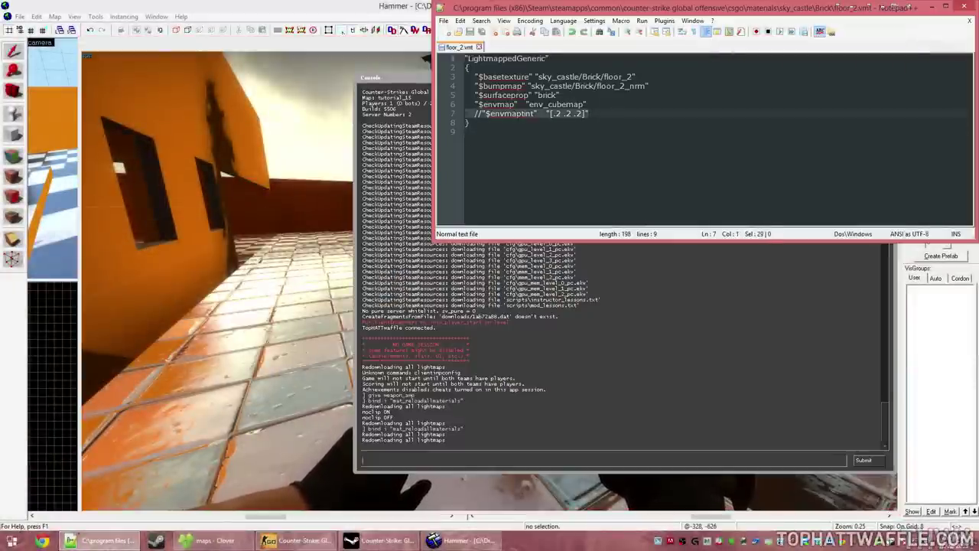
key(BackSpace)
key(ctrl+s)
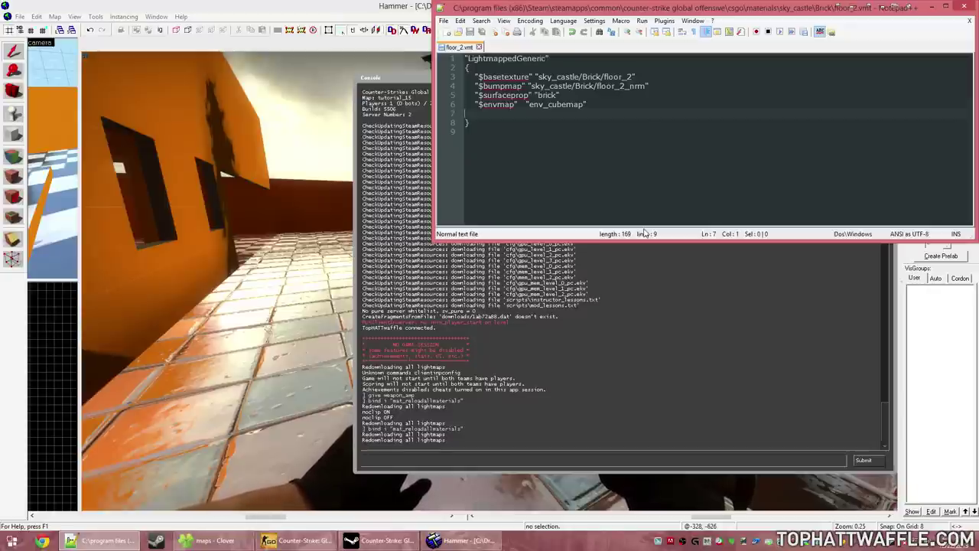
- Add the line "$envmapcontrast" "1" below the $envmap entry and save the VMT
key(Tab)
text(")
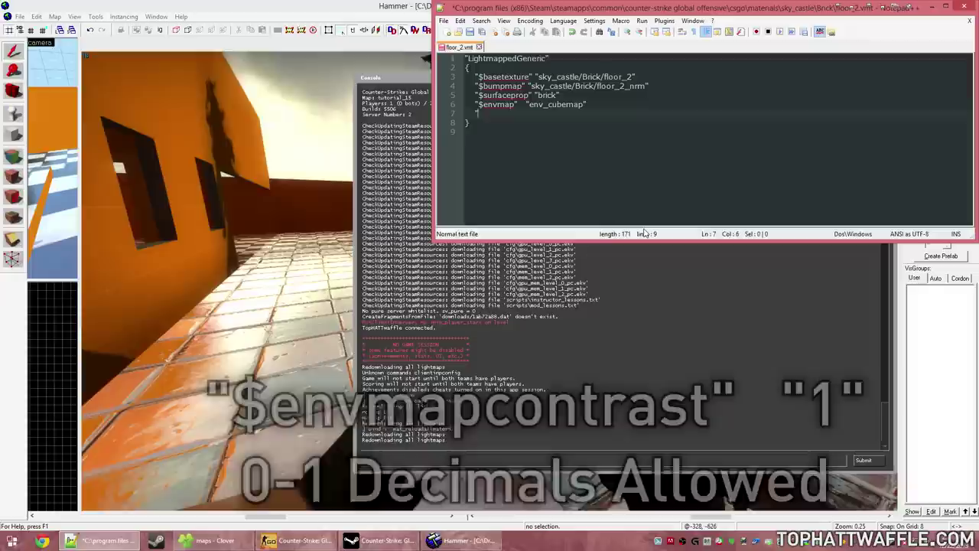
text($envmapc)
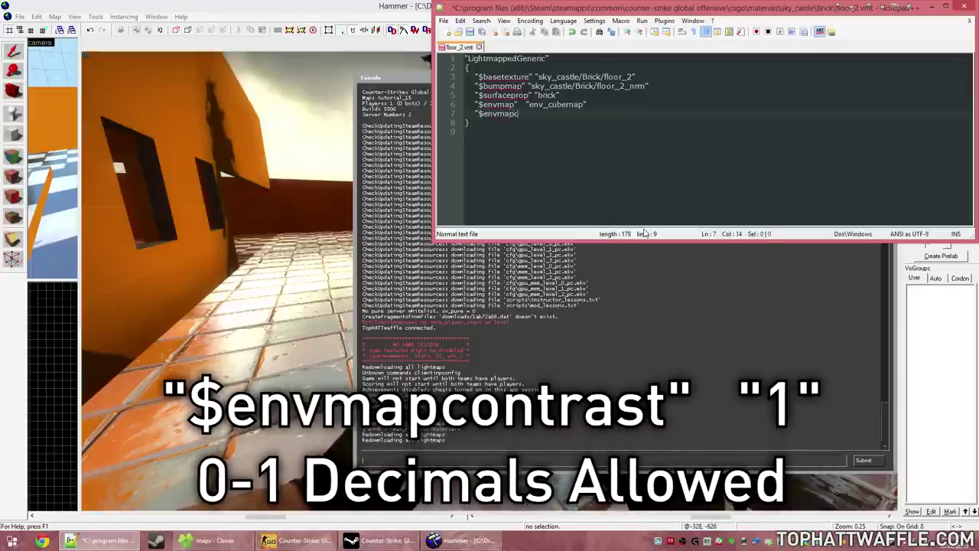
text(ontrast")
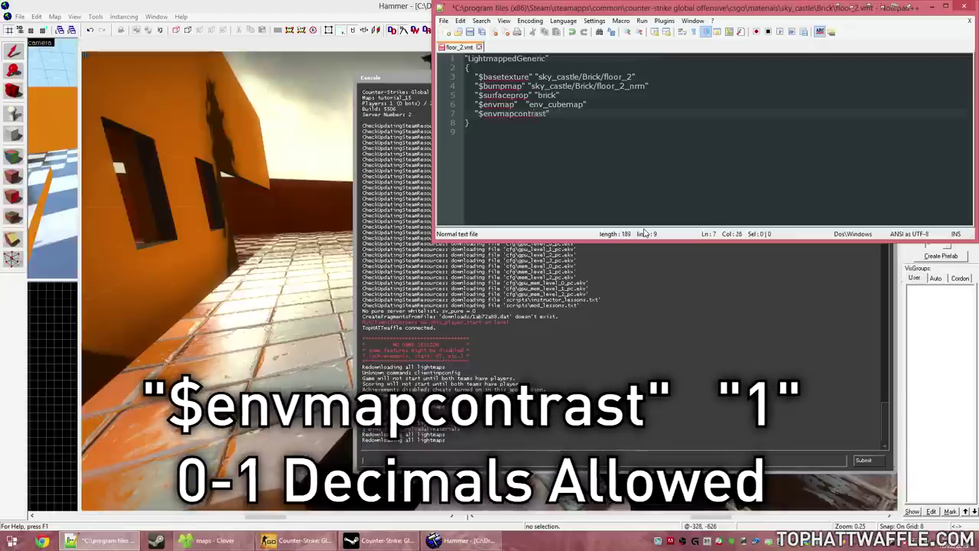
text(	")
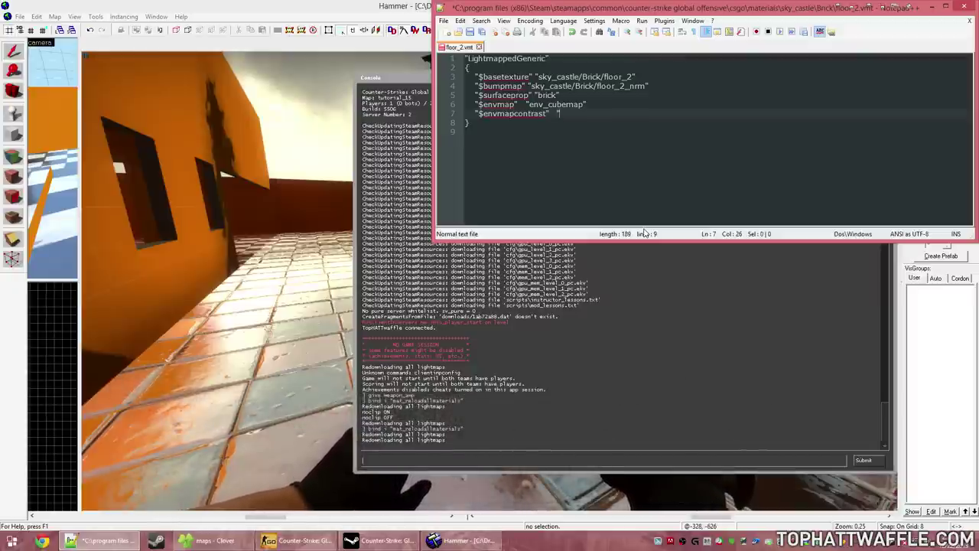
text(1)
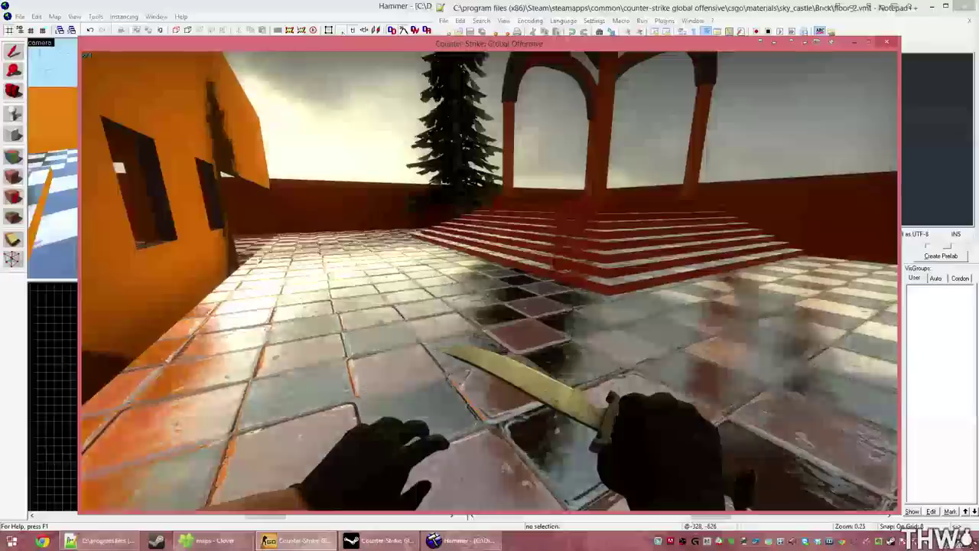
- Reload the materials in the game and inspect how the contrast setting affects the floor reflections
key(i)
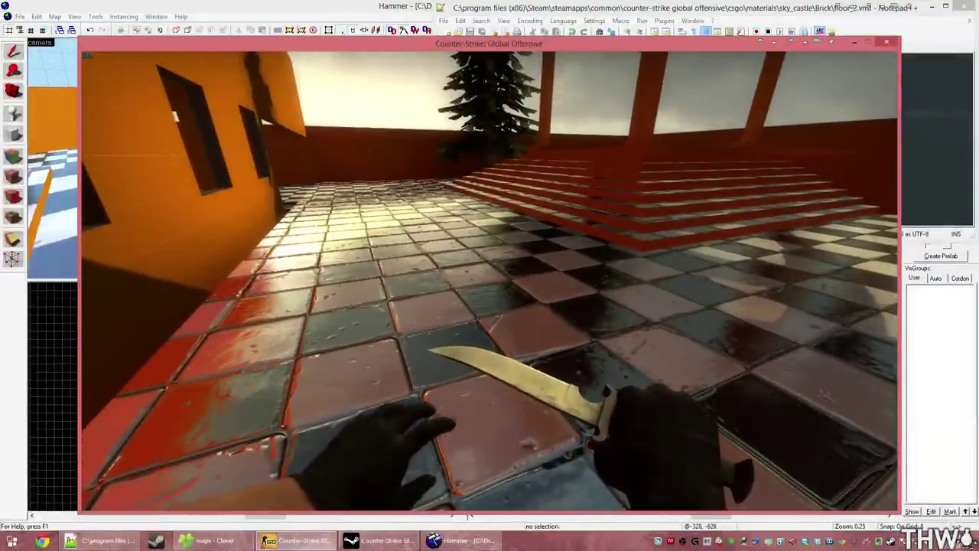
key(grave)
key(grave)
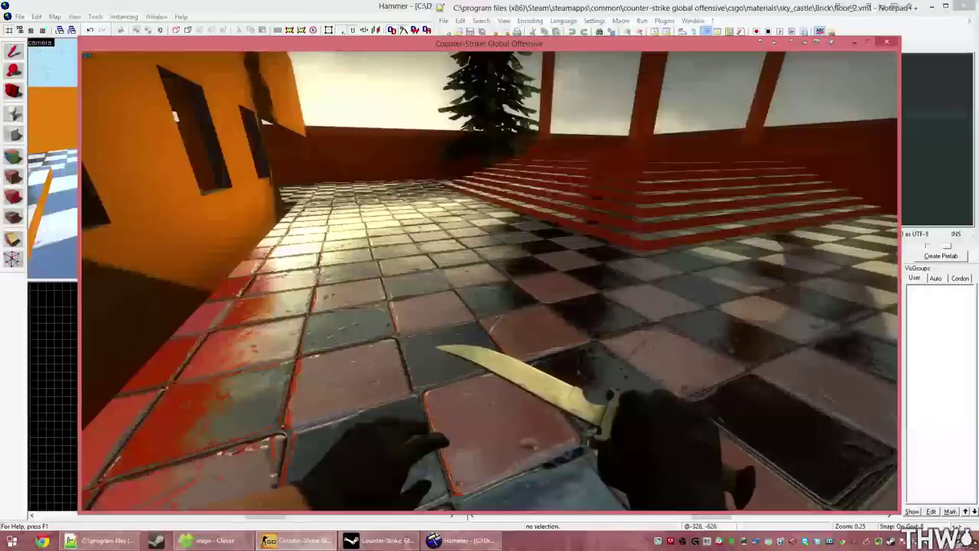
key(grave)
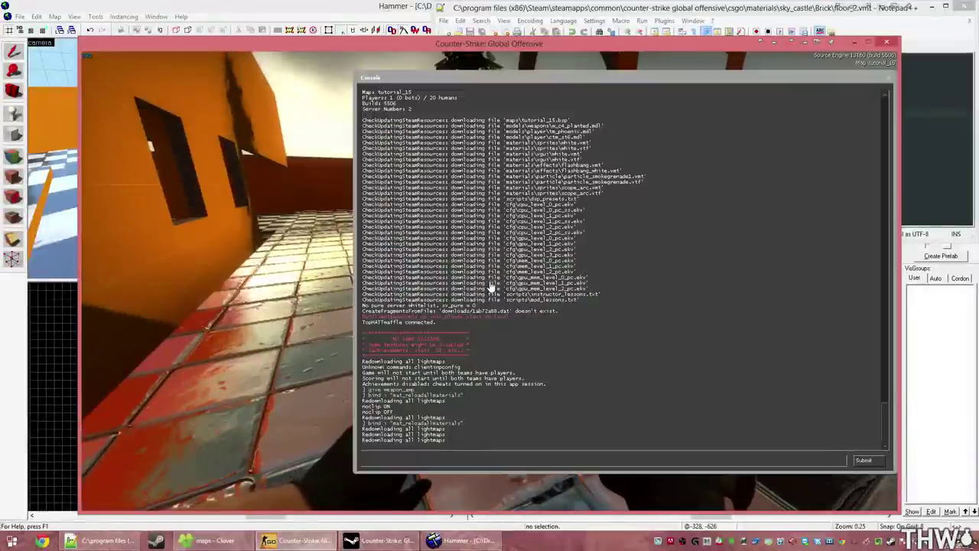
- Replace the $envmapcontrast line in floor_2.vmt in Notepad++ with "$envmapsaturation" "0" and save the file
key(alt+Tab)
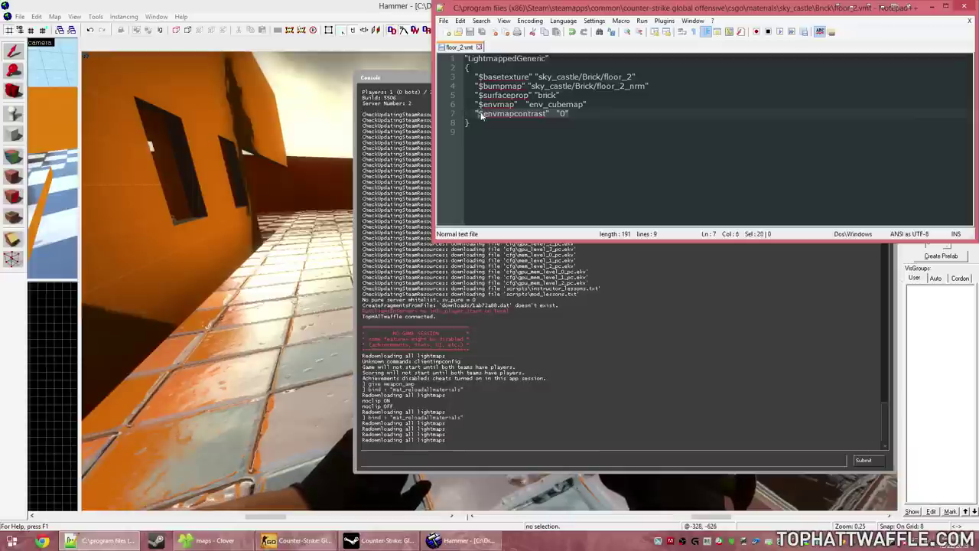
text($)
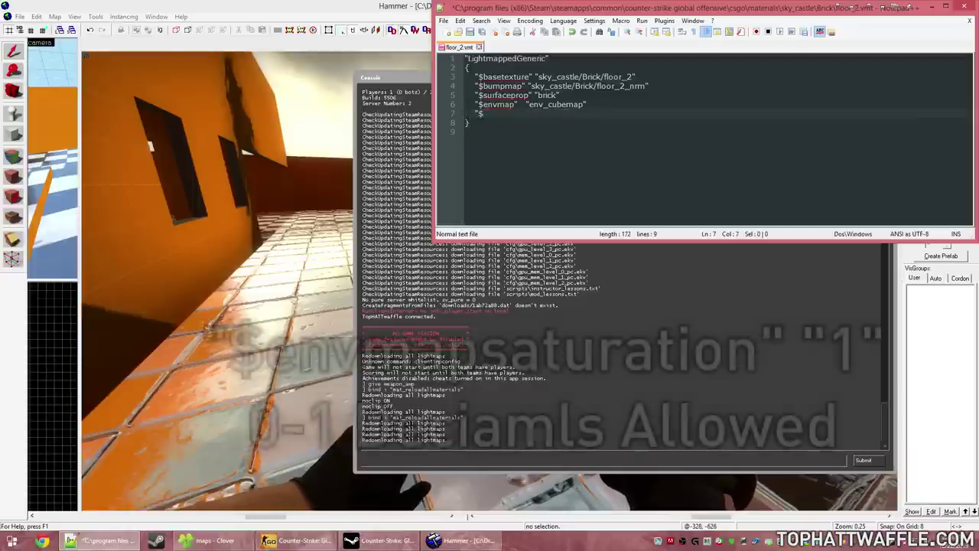
text(envmap)
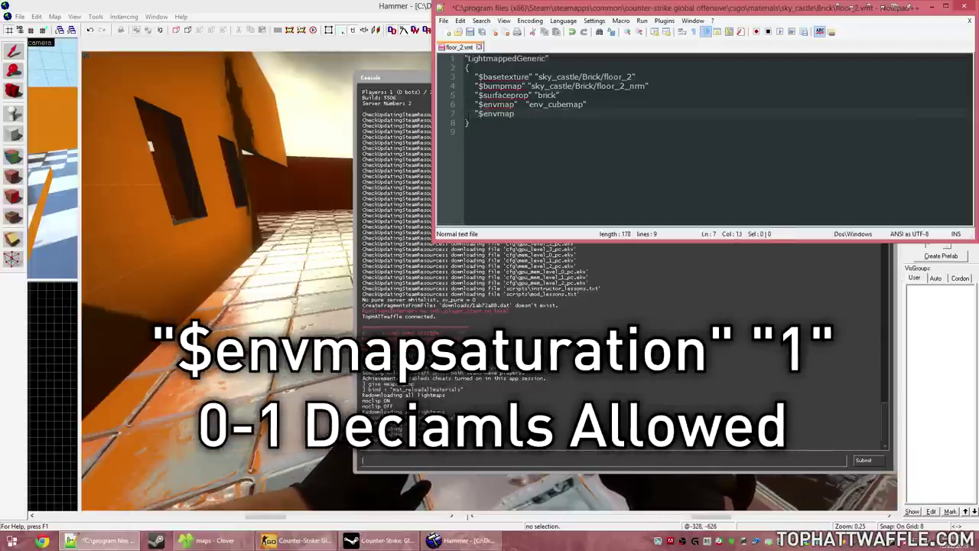
text(saturation"	")
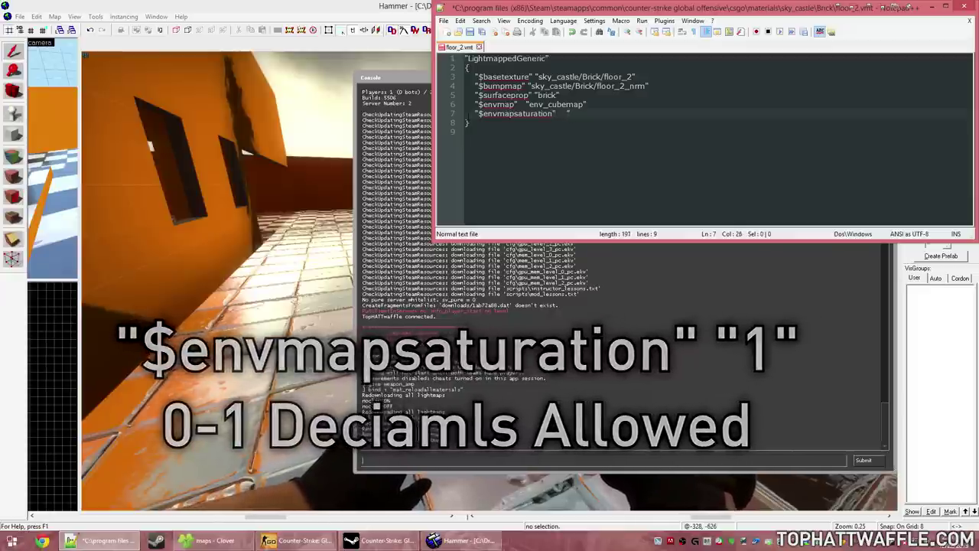
text(0)
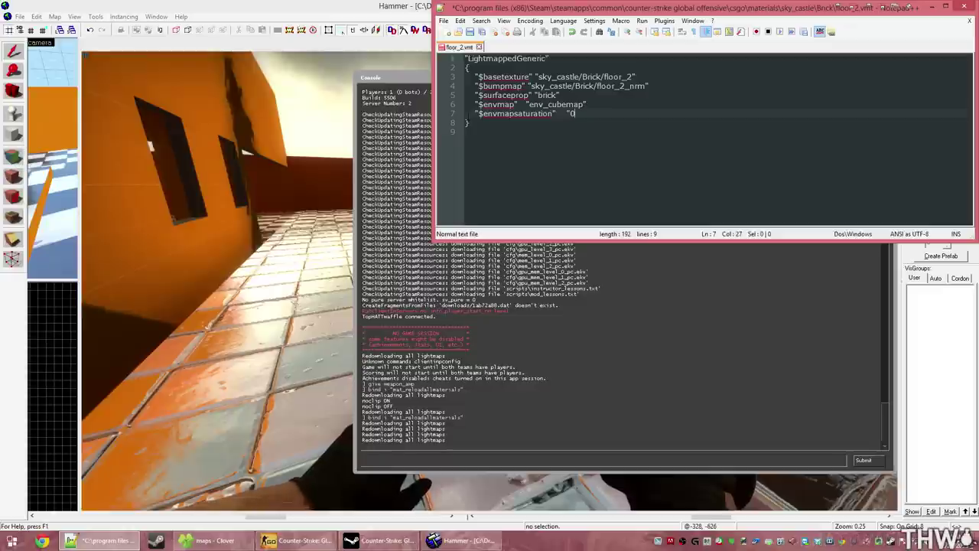
key(ctrl+s)
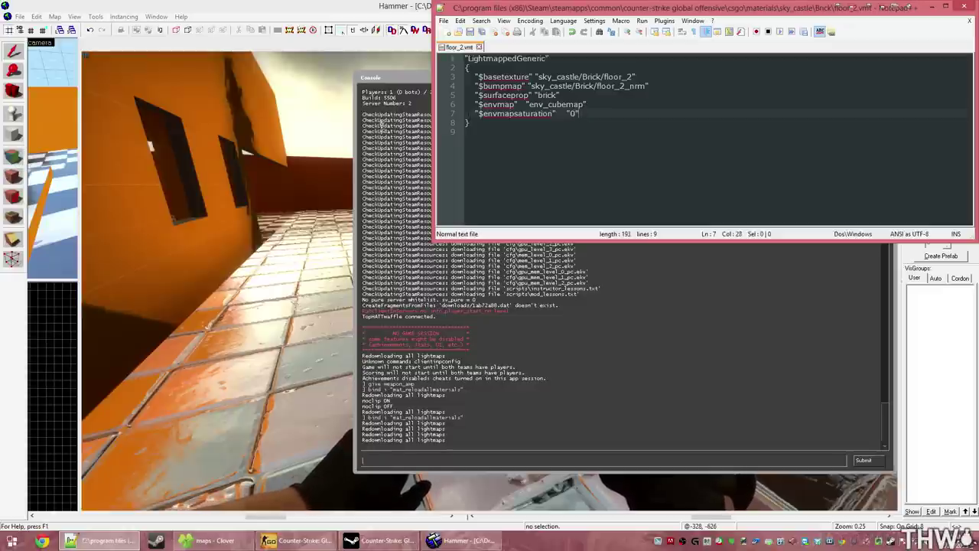
- Reload the materials in the game and compare the floor's desaturated reflections with the VMT's saturation setting
key(alt+Tab)
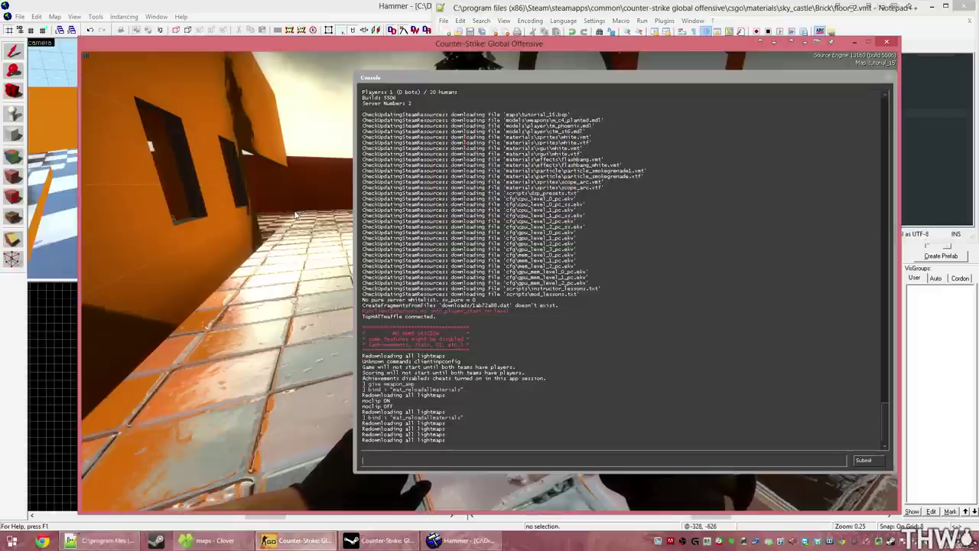
key(grave)
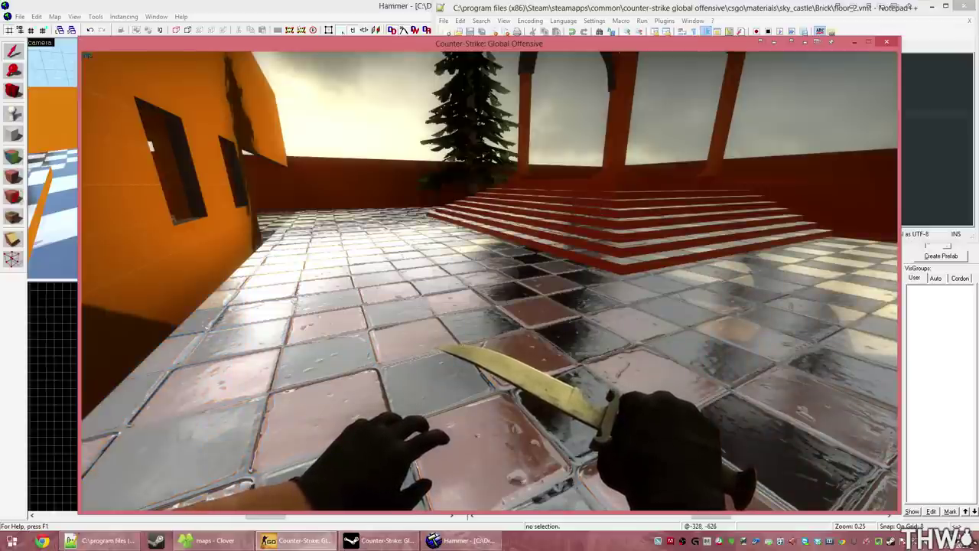
key(alt+Tab)
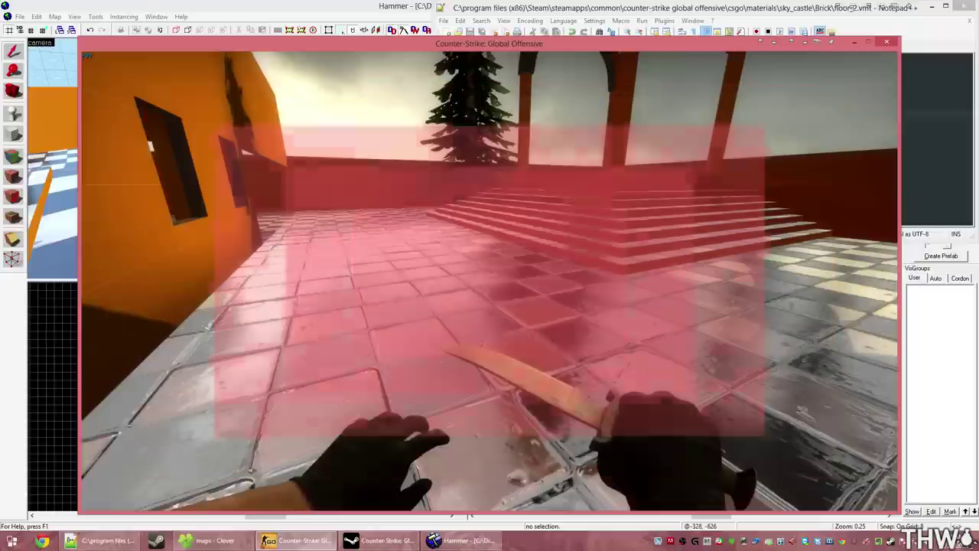
key(super)
click(929, 172)
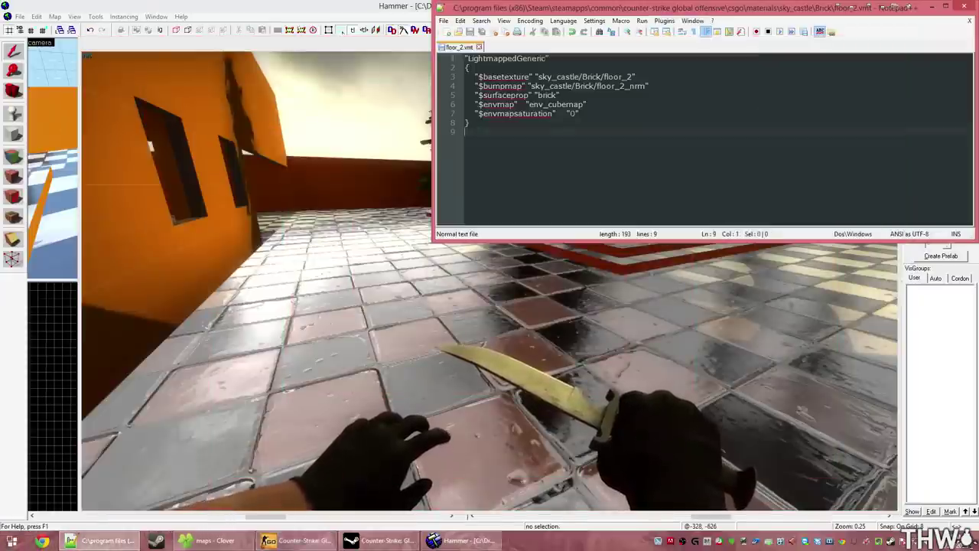
click(356, 42)
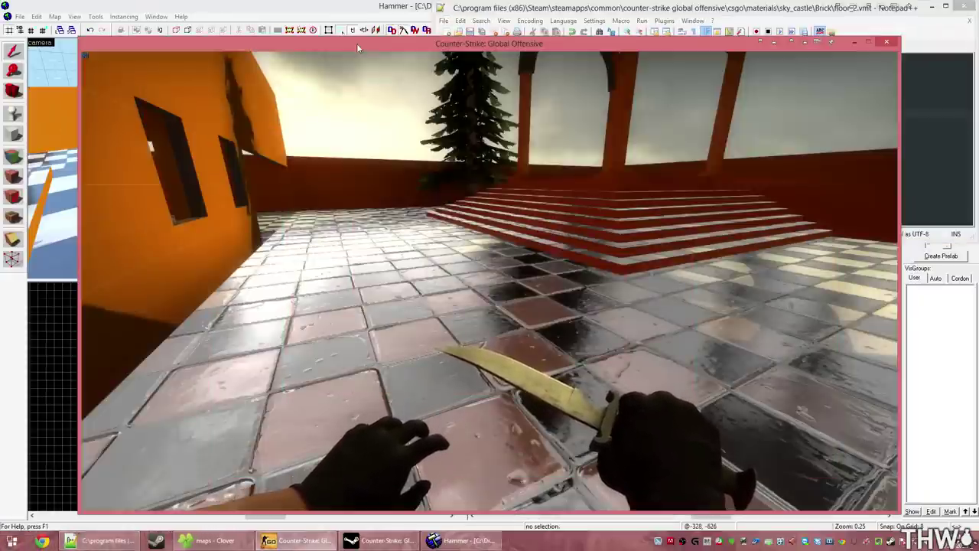